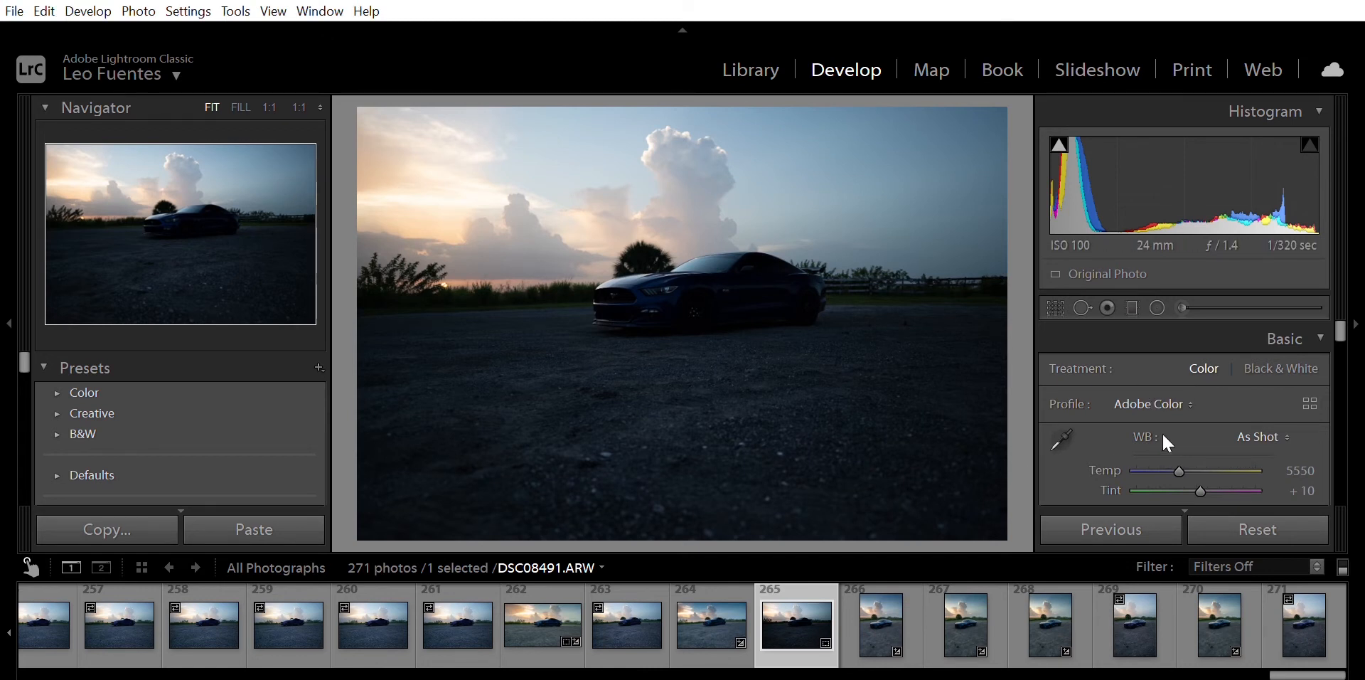
Enable lens profile corrections and chromatic aberration removal for the car photo
scroll(1164, 437, "down", 6)
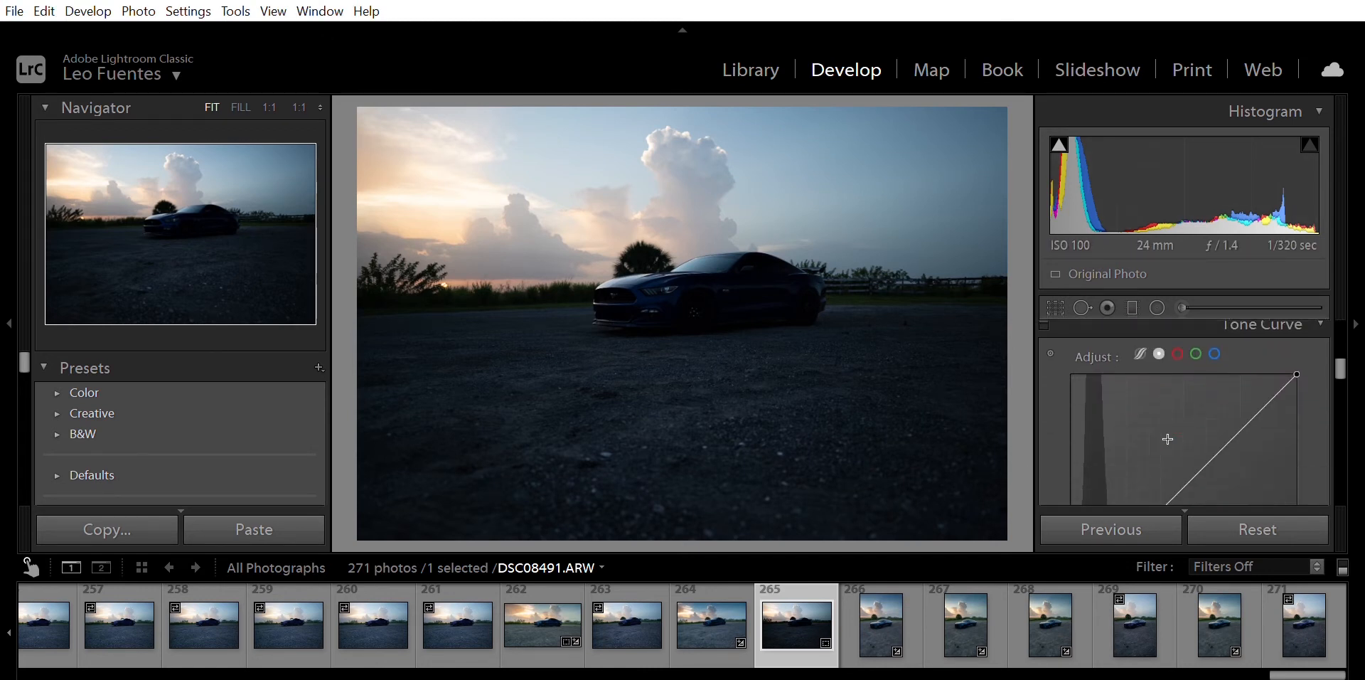
scroll(1169, 439, "down", 8)
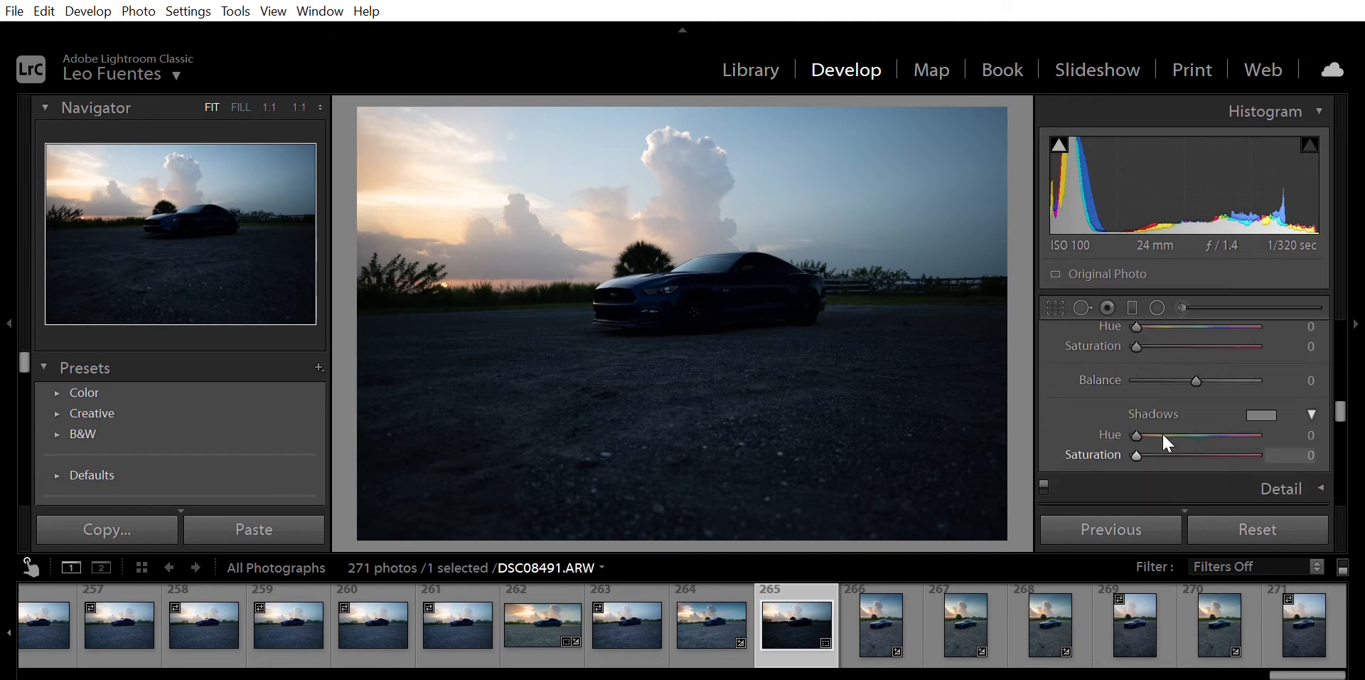
scroll(1167, 440, "down", 5)
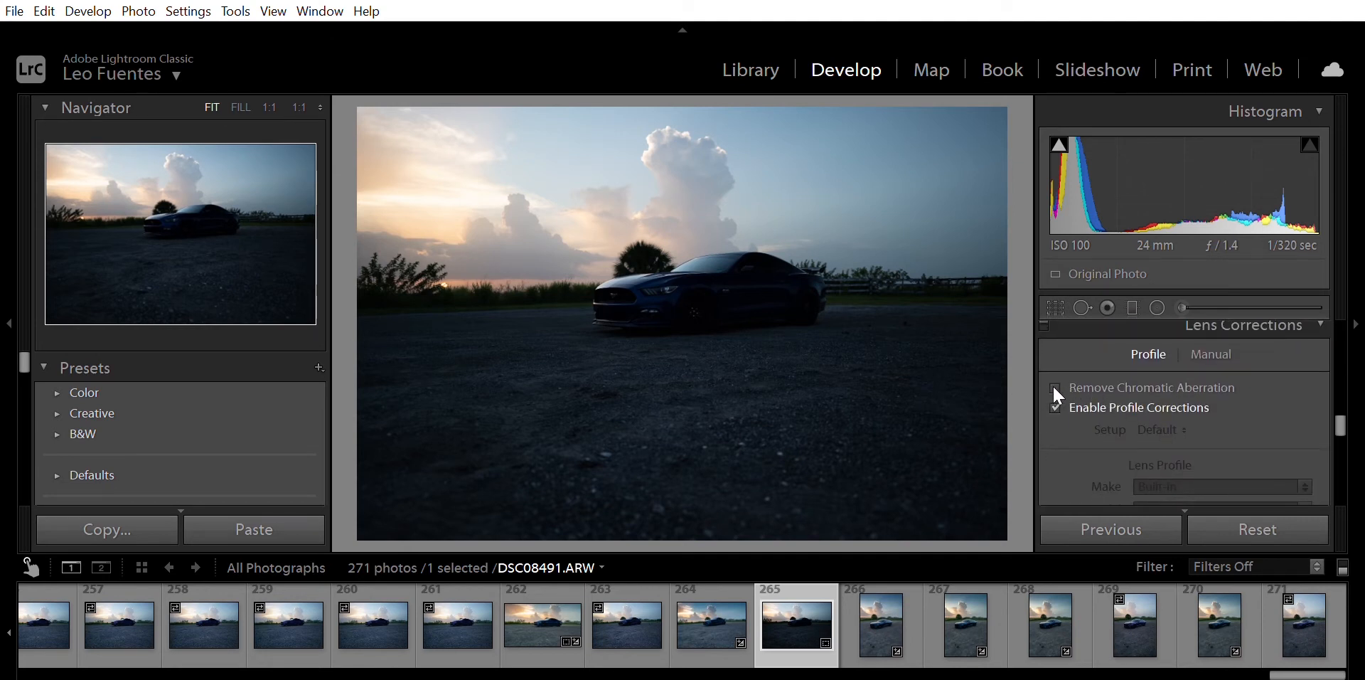
left_click(1057, 390)
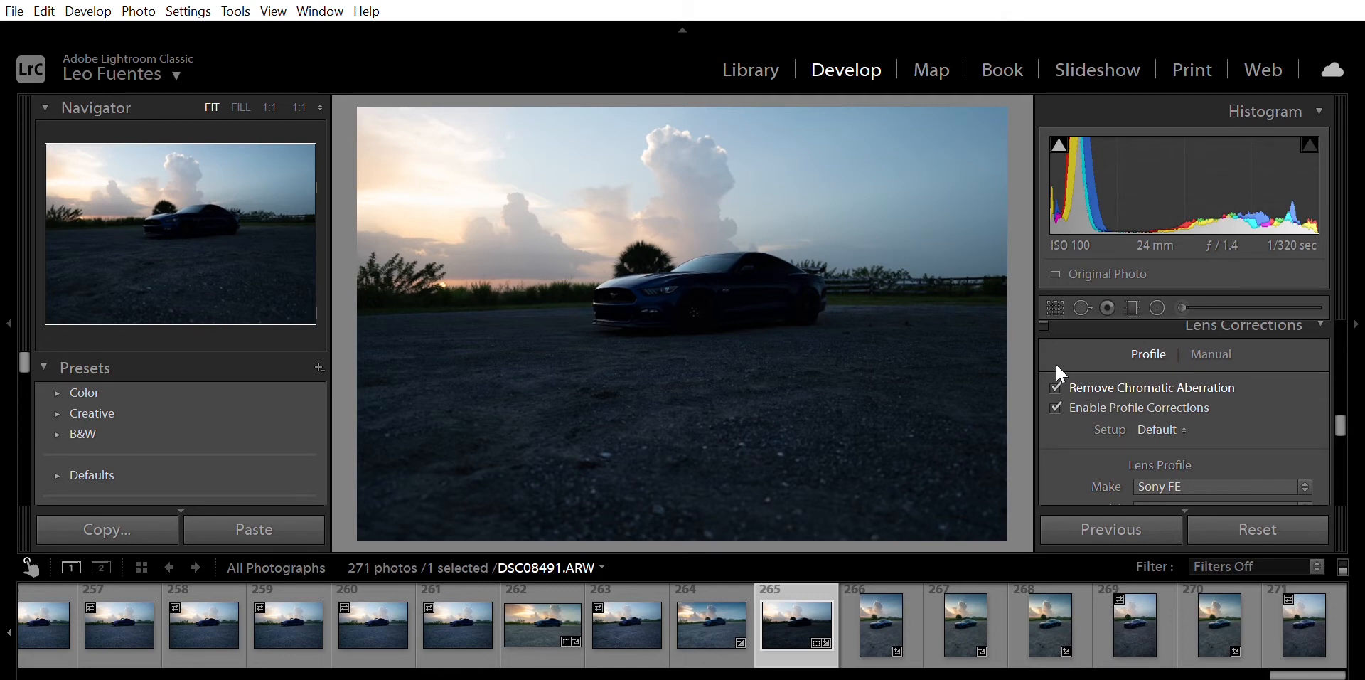
Raise the photo's Shadows to +65 and its Exposure to +0.42
scroll(1057, 367, "up", 5)
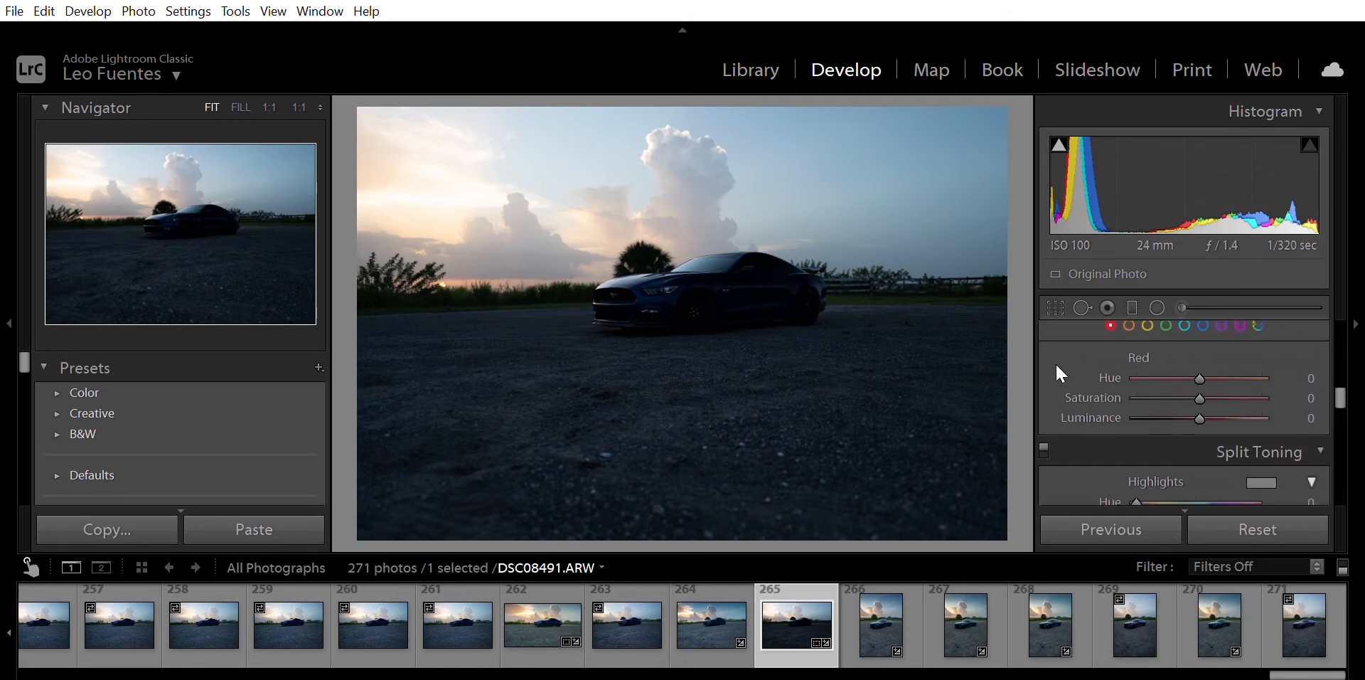
scroll(1057, 367, "up", 5)
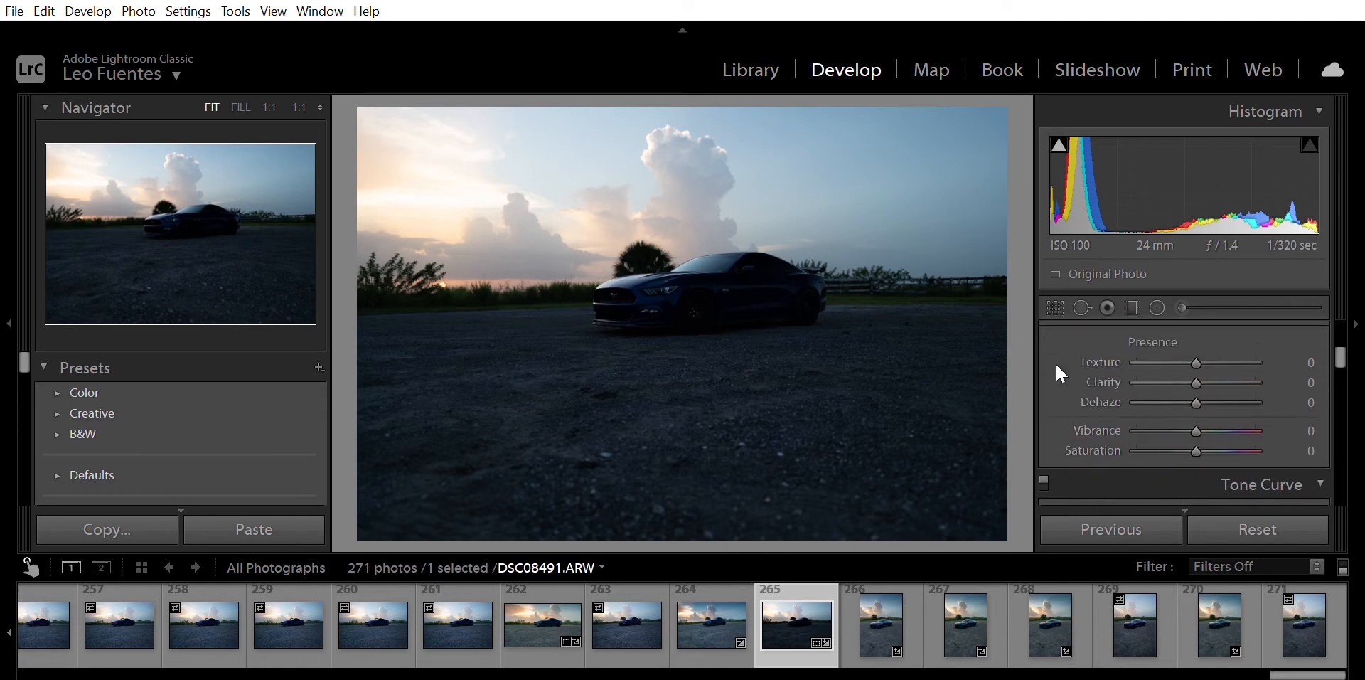
scroll(1057, 367, "up", 3)
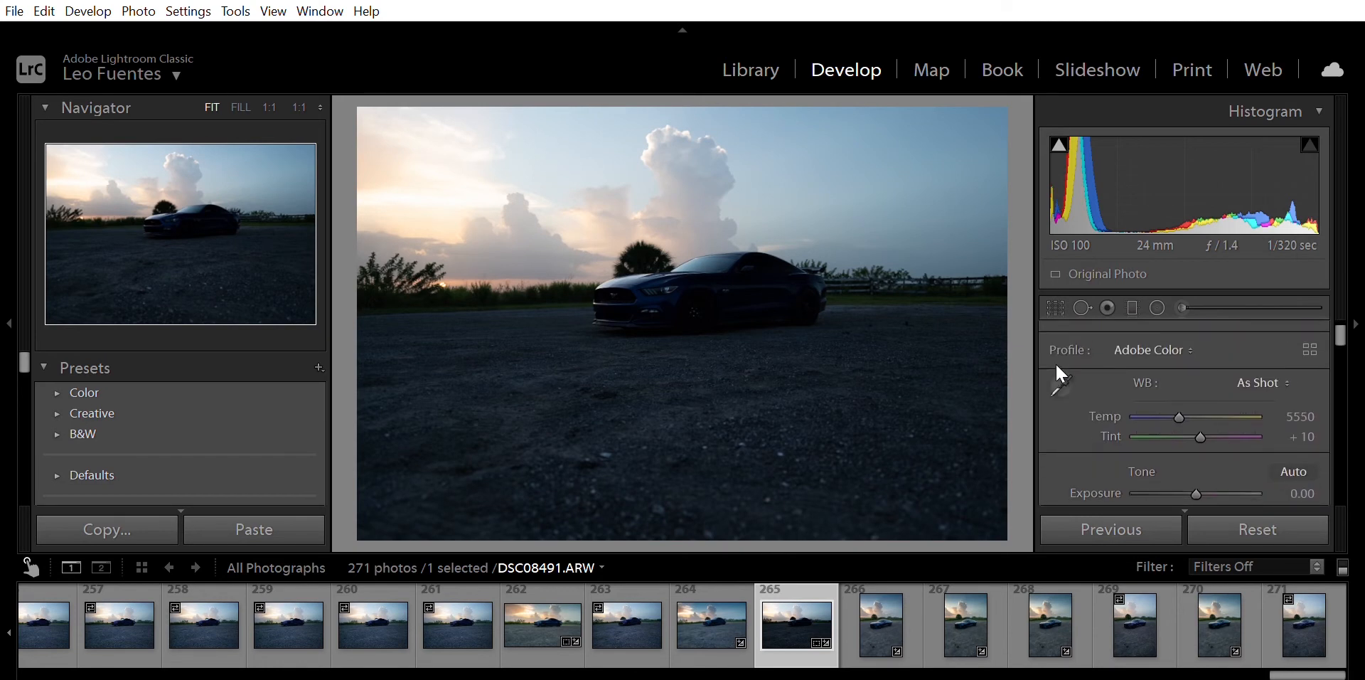
scroll(1056, 366, "down", 3)
left_click_drag(1199, 380, 1243, 380)
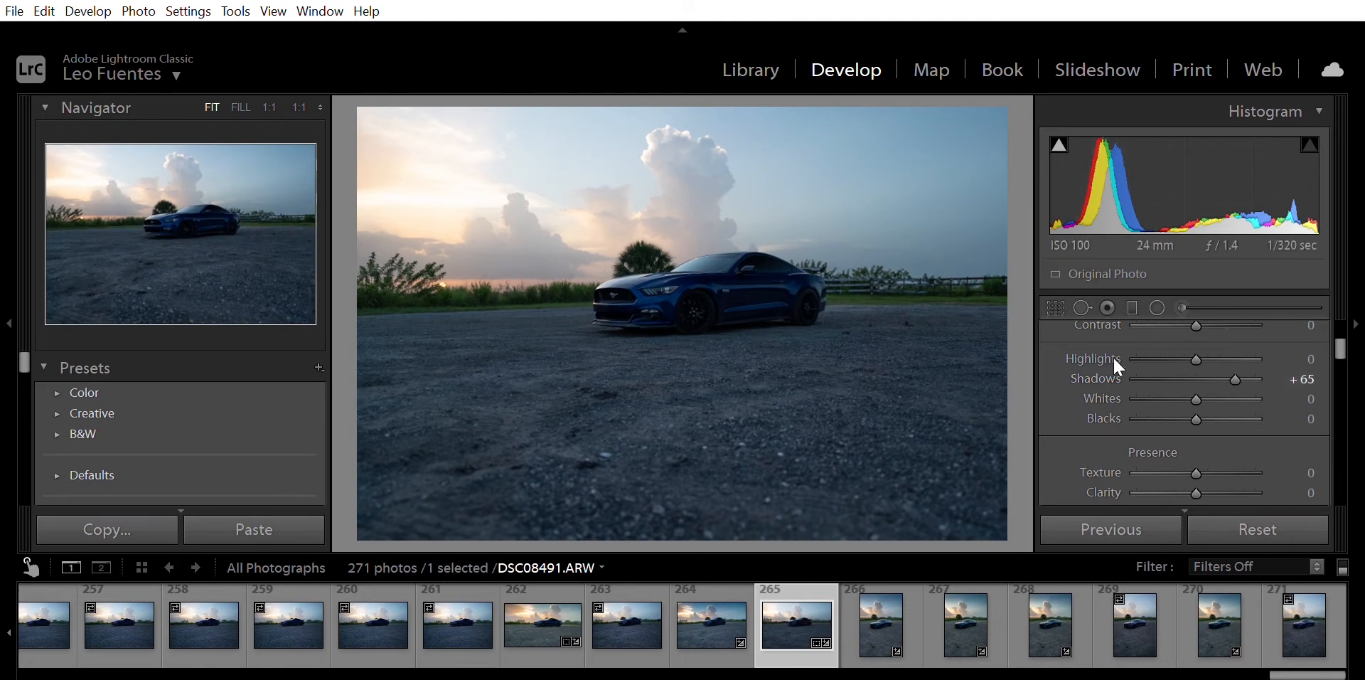
scroll(1115, 363, "up", 2)
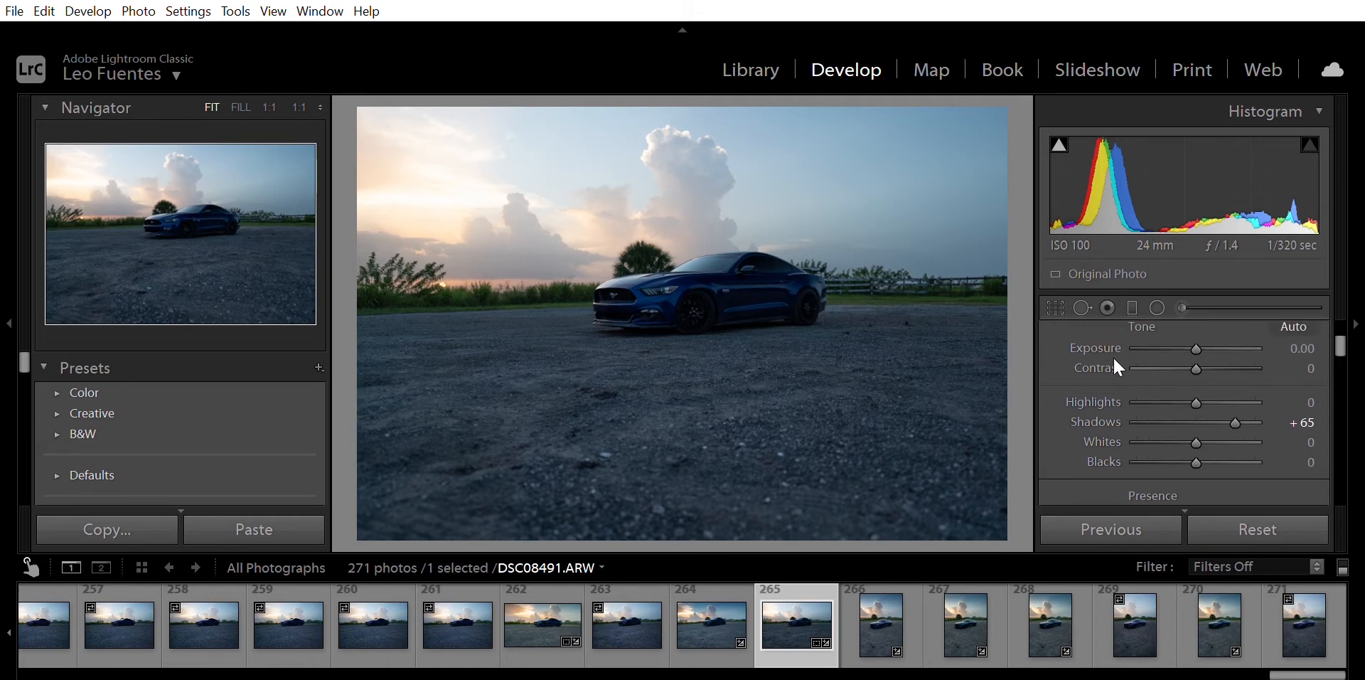
scroll(1120, 368, "up", 1)
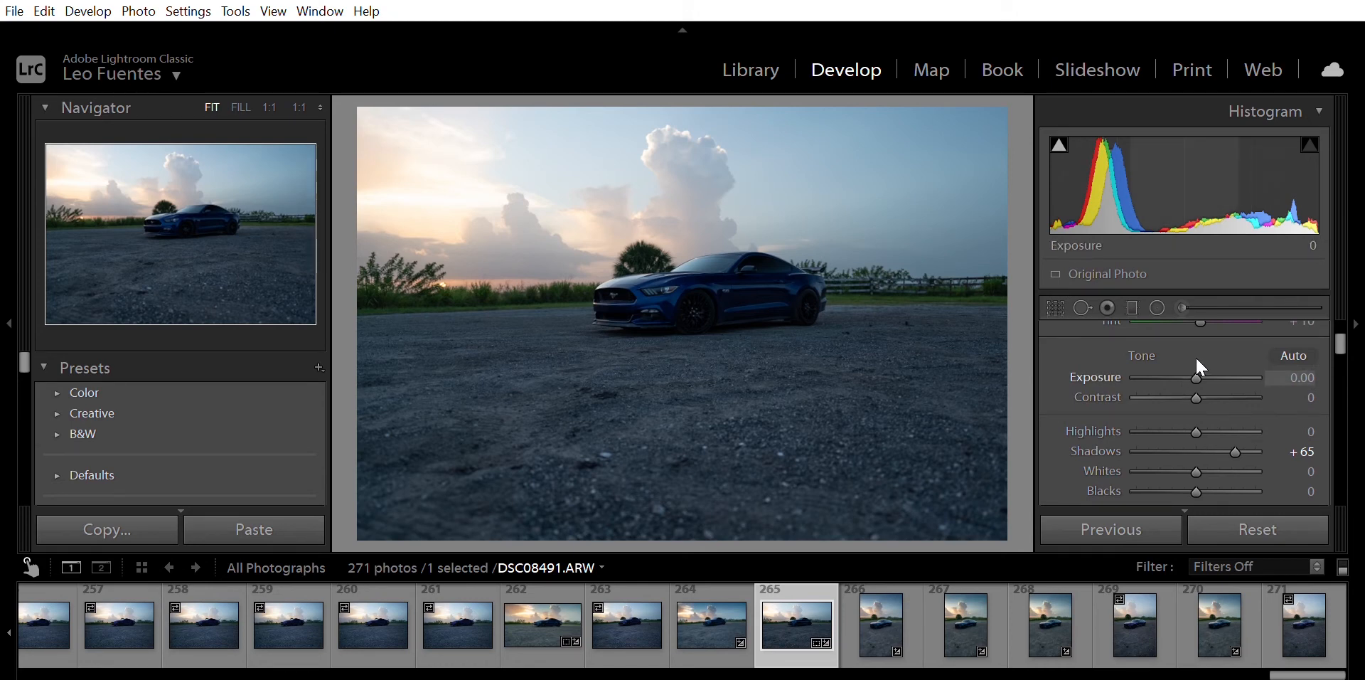
left_click_drag(1196, 359, 1202, 360)
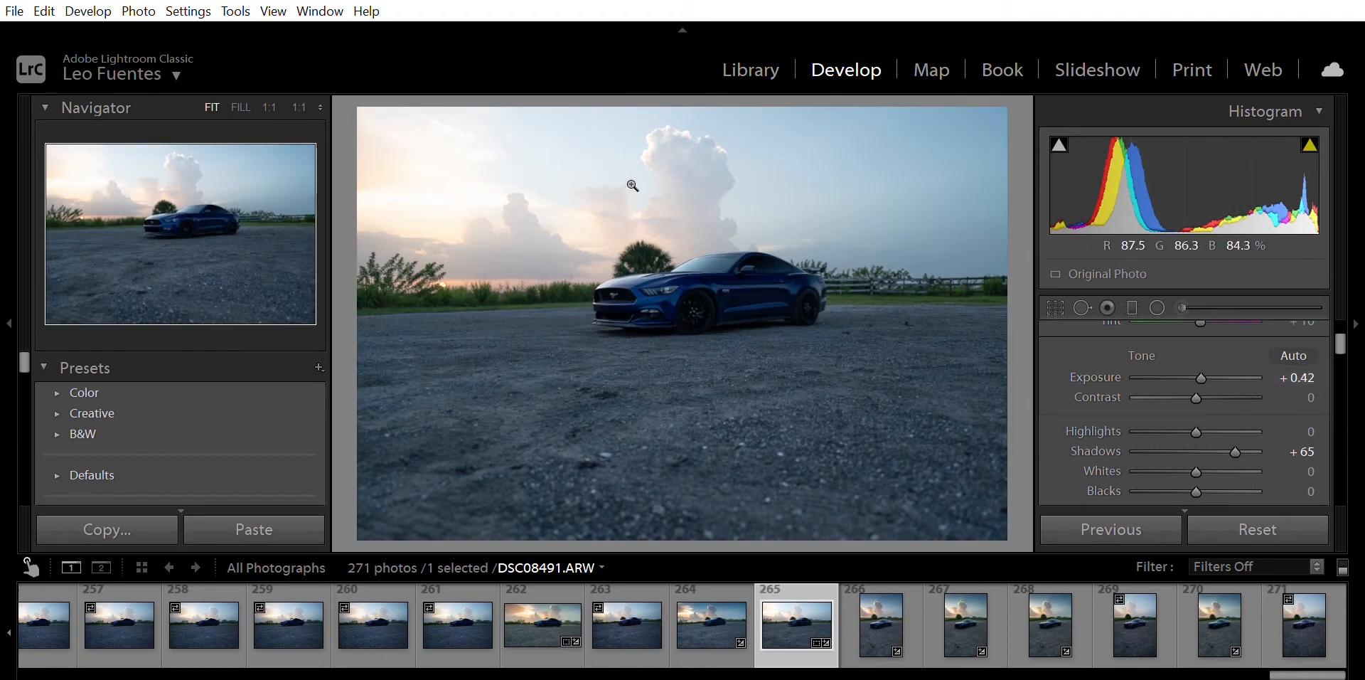
Lower the photo's Highlights to −51 and raise its Whites to +27
left_click(1171, 416)
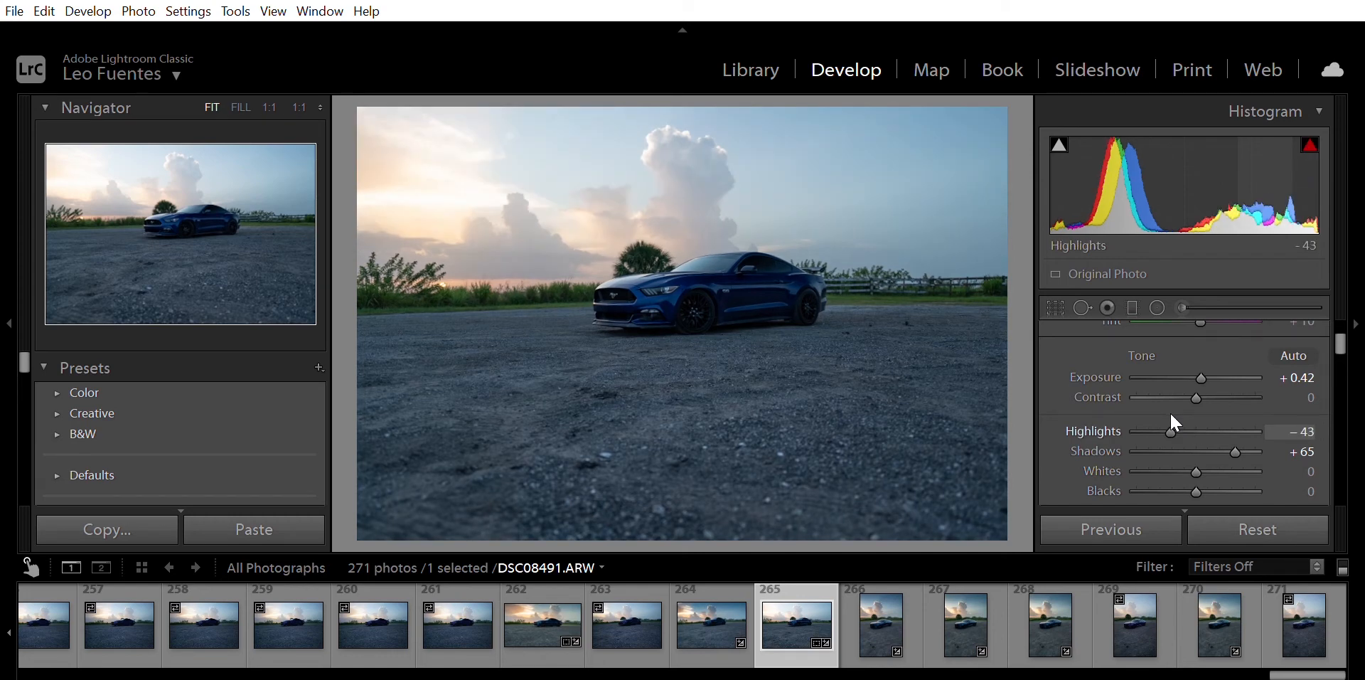
left_click_drag(1171, 415, 1166, 420)
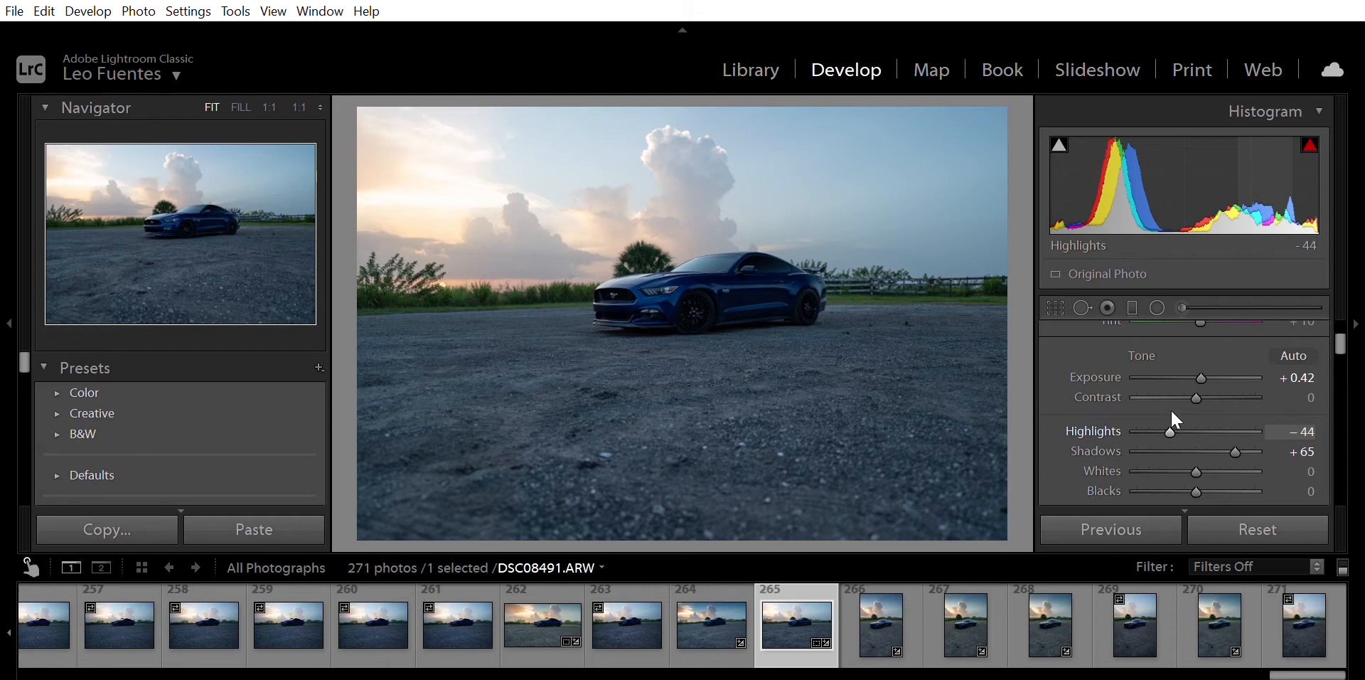
left_click_drag(1172, 413, 1167, 410)
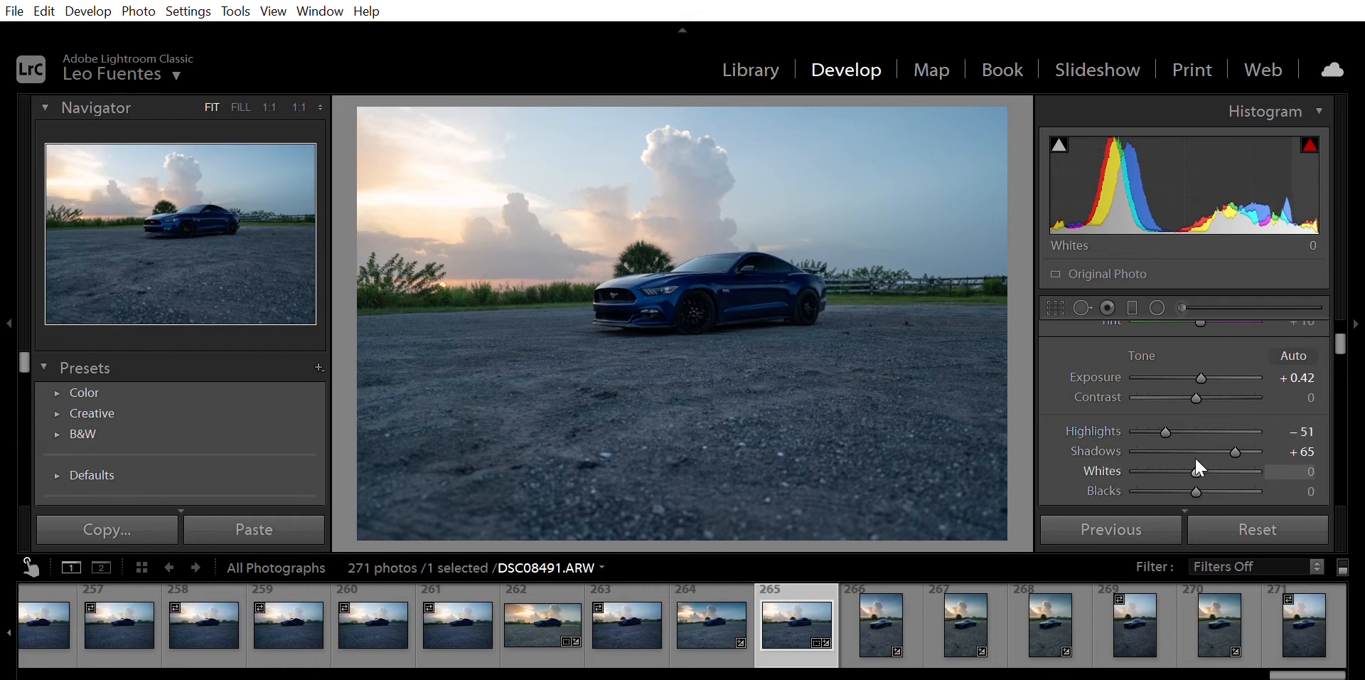
mouse_move(1197, 451)
left_mouse_down()
mouse_move(1182, 450)
mouse_move(1213, 444)
left_mouse_up()
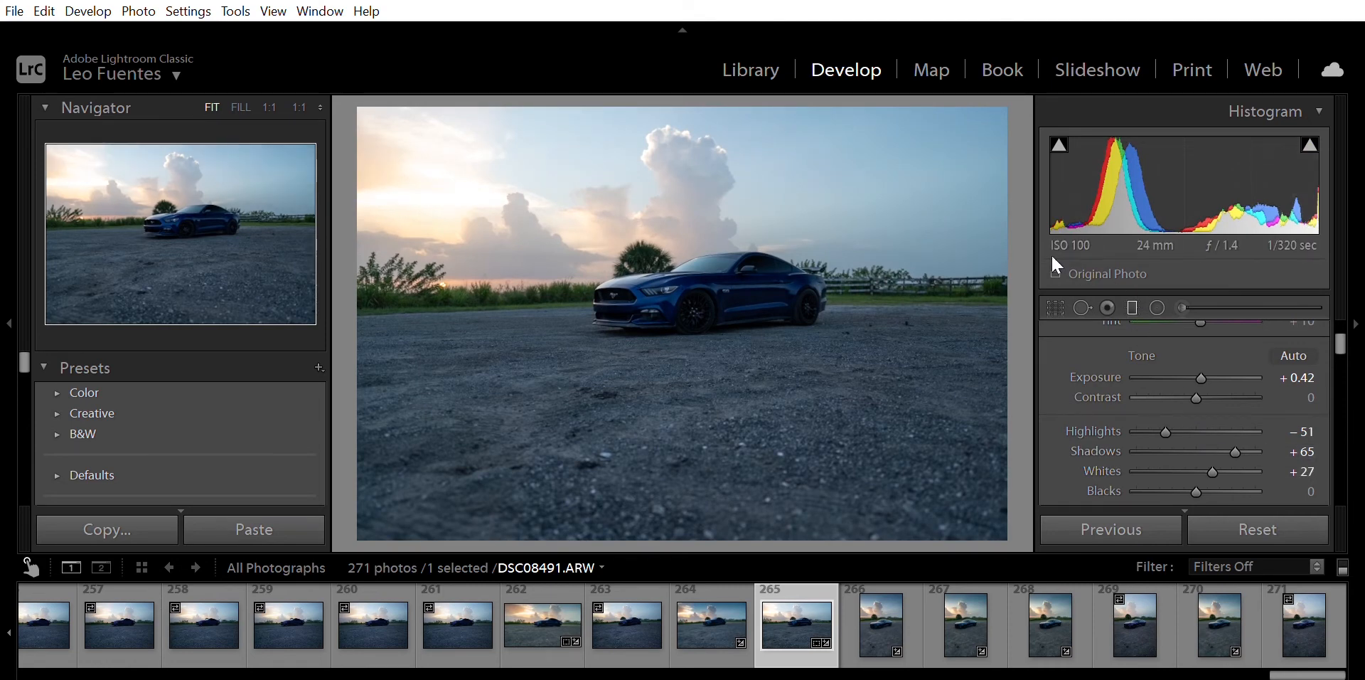
Add a graduated filter over the sky from the photo's upper edge down to the horizon, with Exposure at −1.05
left_click(1134, 307)
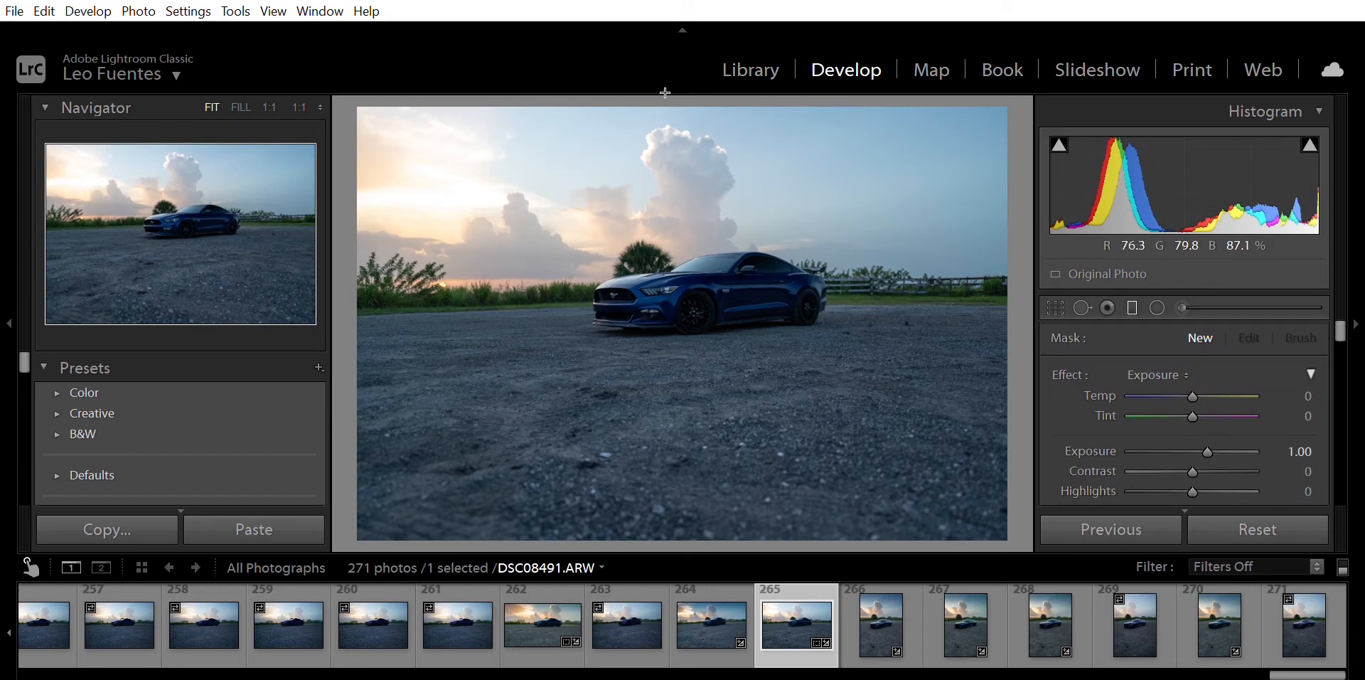
left_click_drag(660, 112, 672, 286)
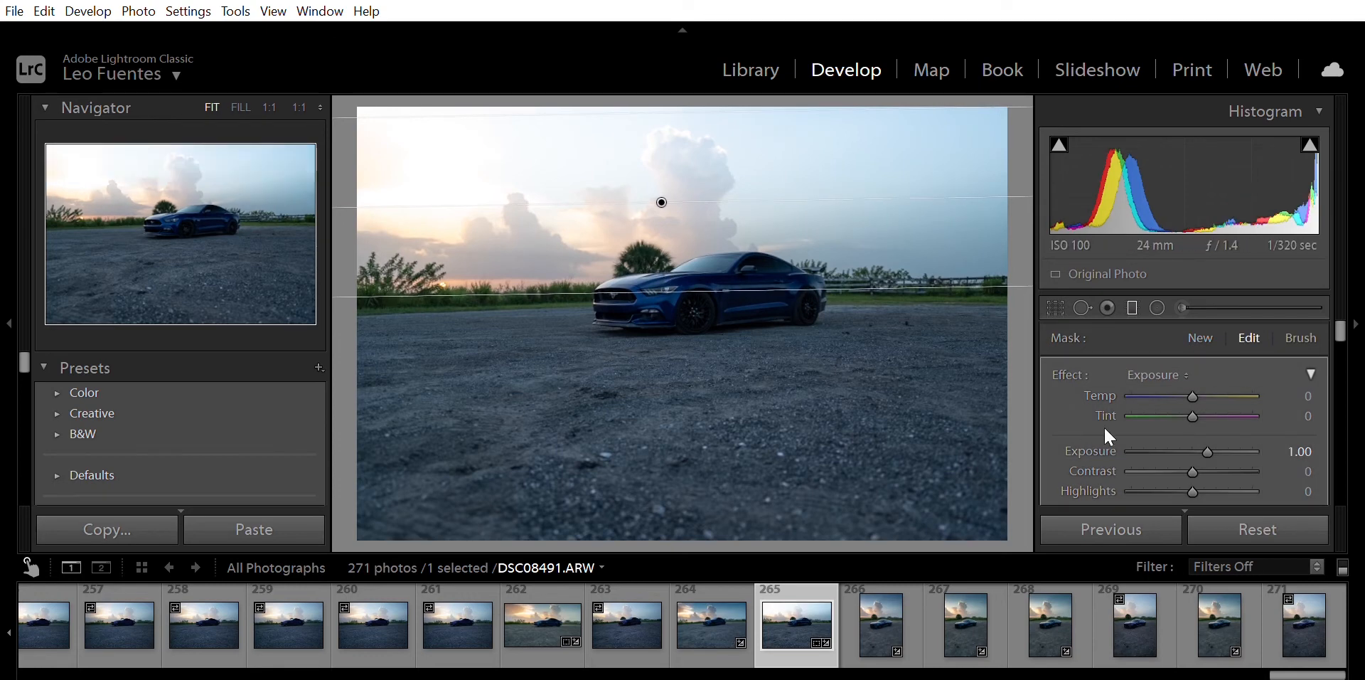
double_click(1105, 450)
left_click(1183, 451)
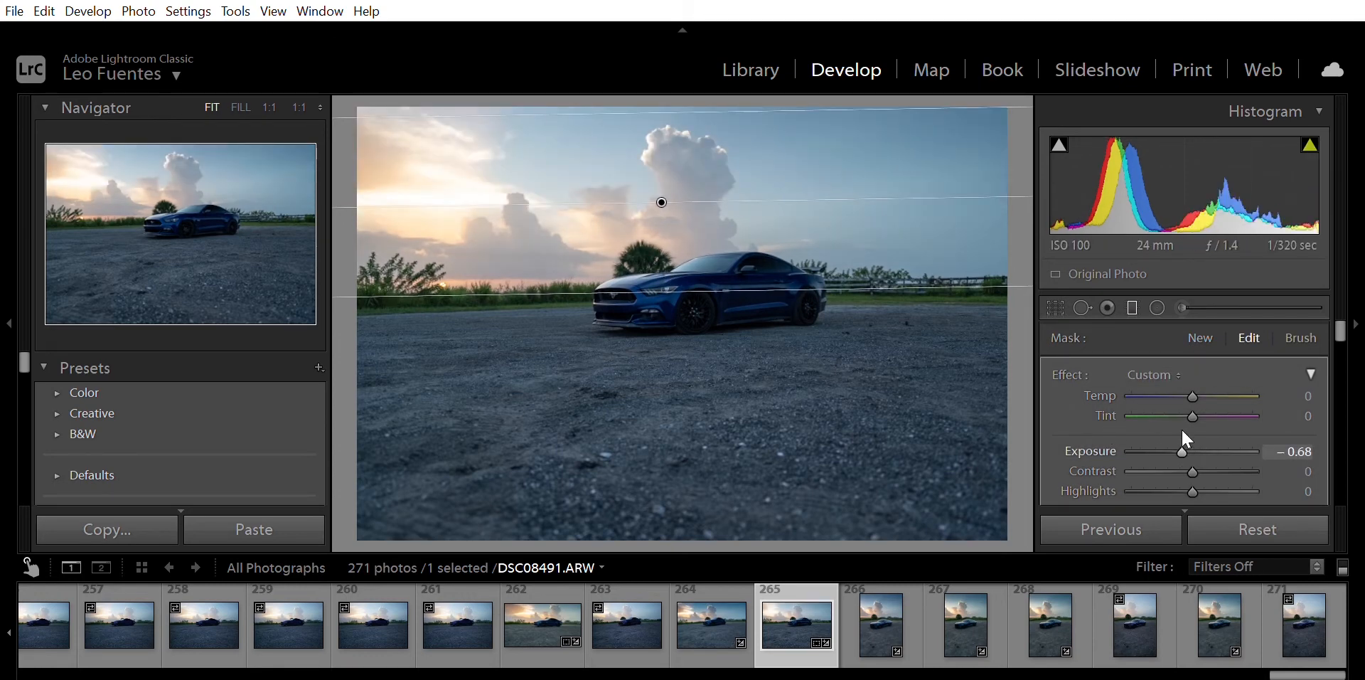
left_click_drag(1182, 431, 1176, 431)
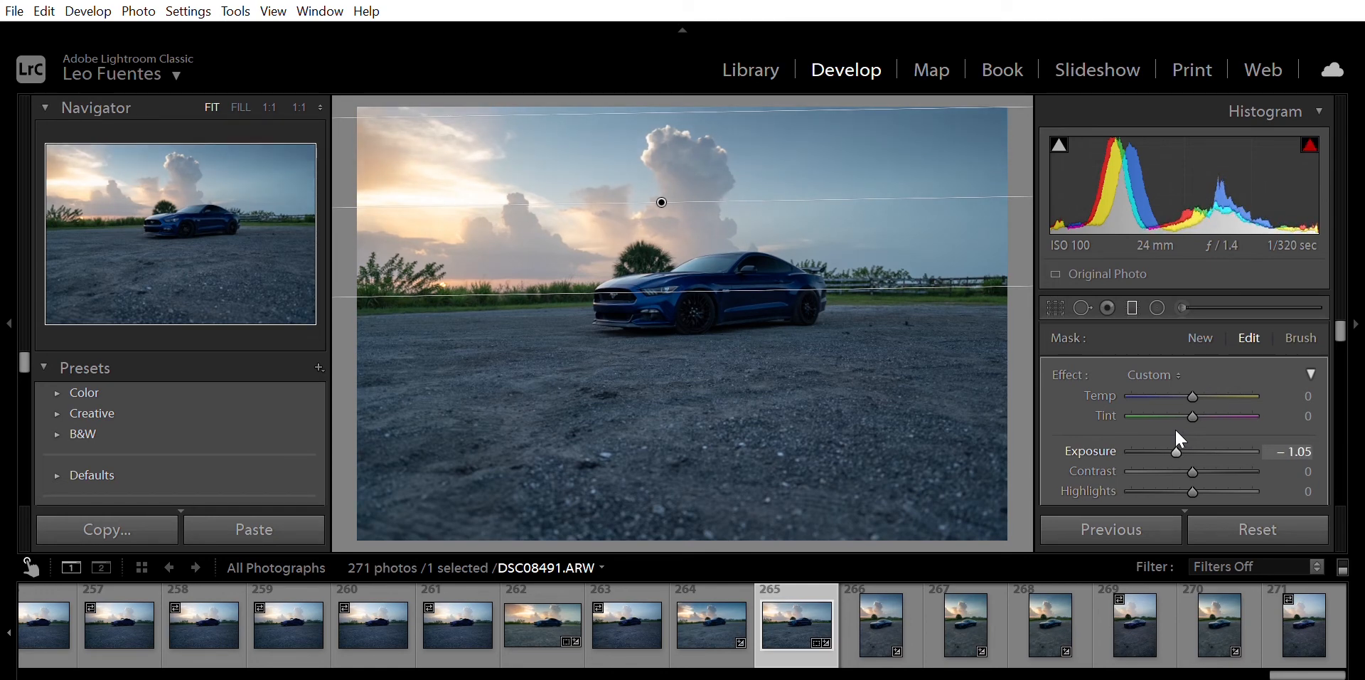
scroll(1048, 384, "down", 2)
scroll(1048, 385, "down", 10)
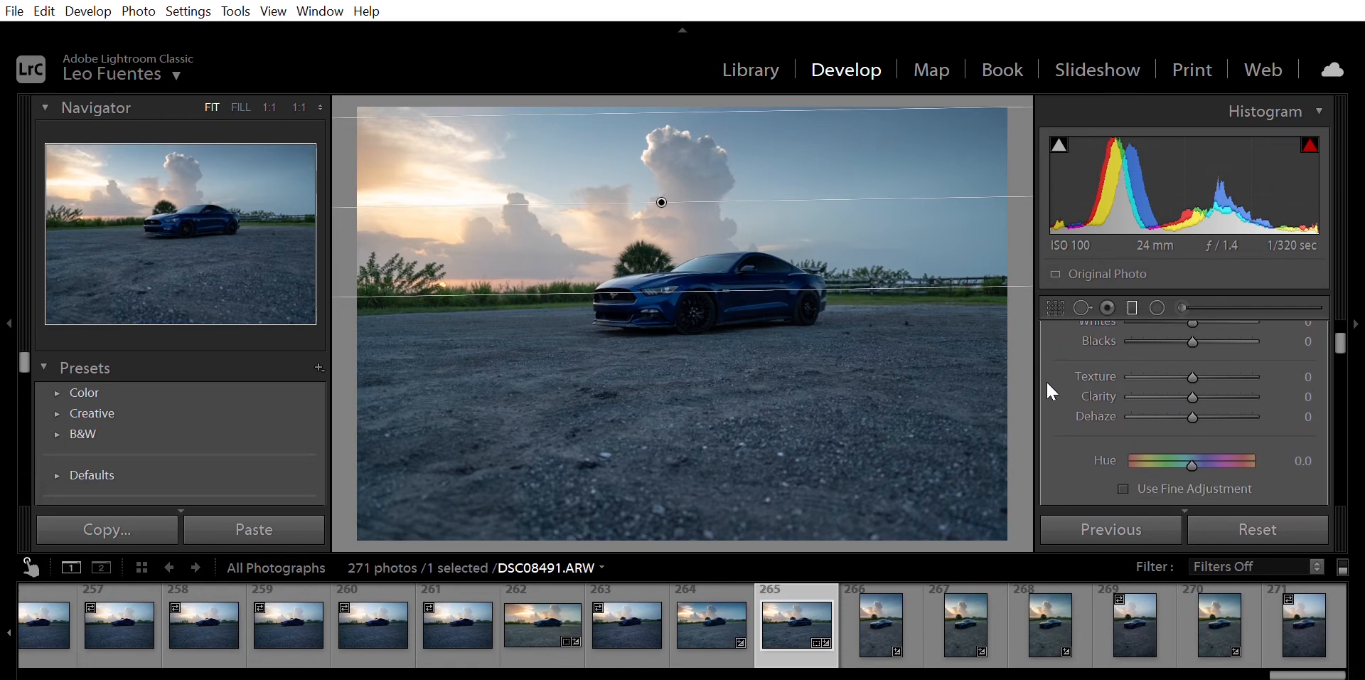
scroll(1047, 384, "down", 2)
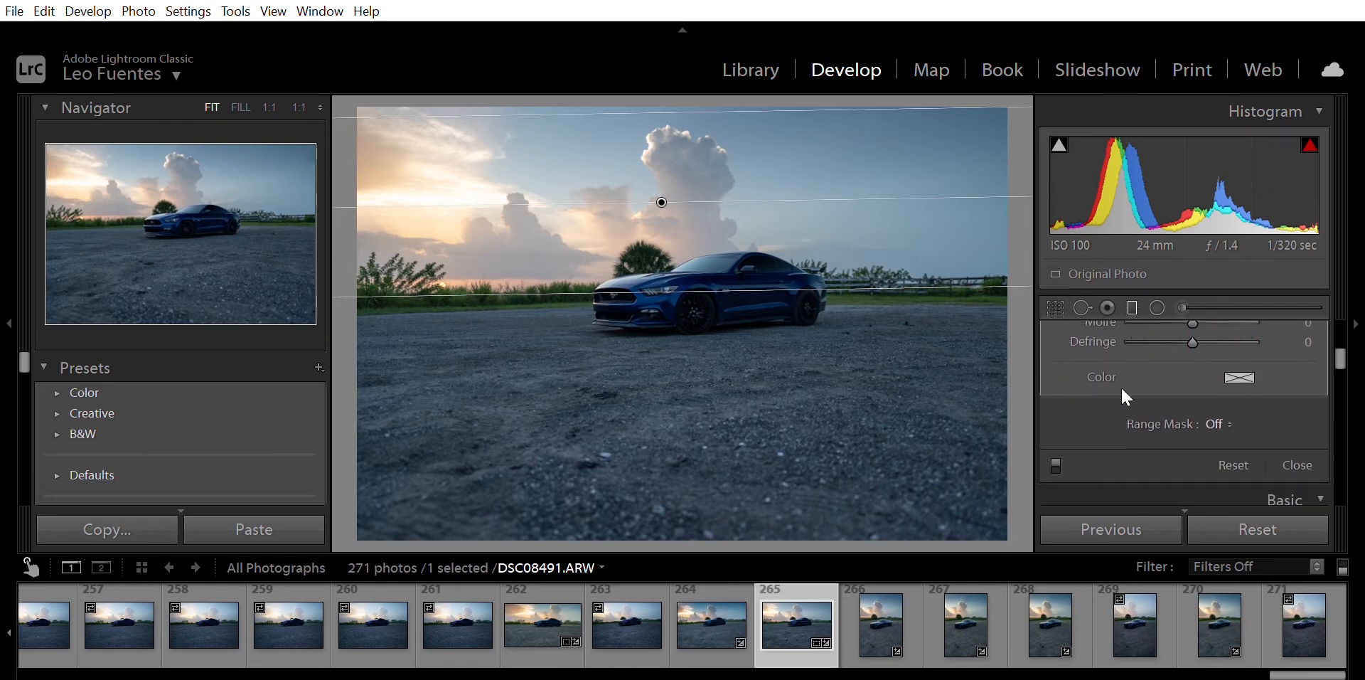
left_click(1302, 448)
Add a second graduated filter over the ground from the photo's lower edge up to the car, with Exposure at −1.29
left_click(1133, 307)
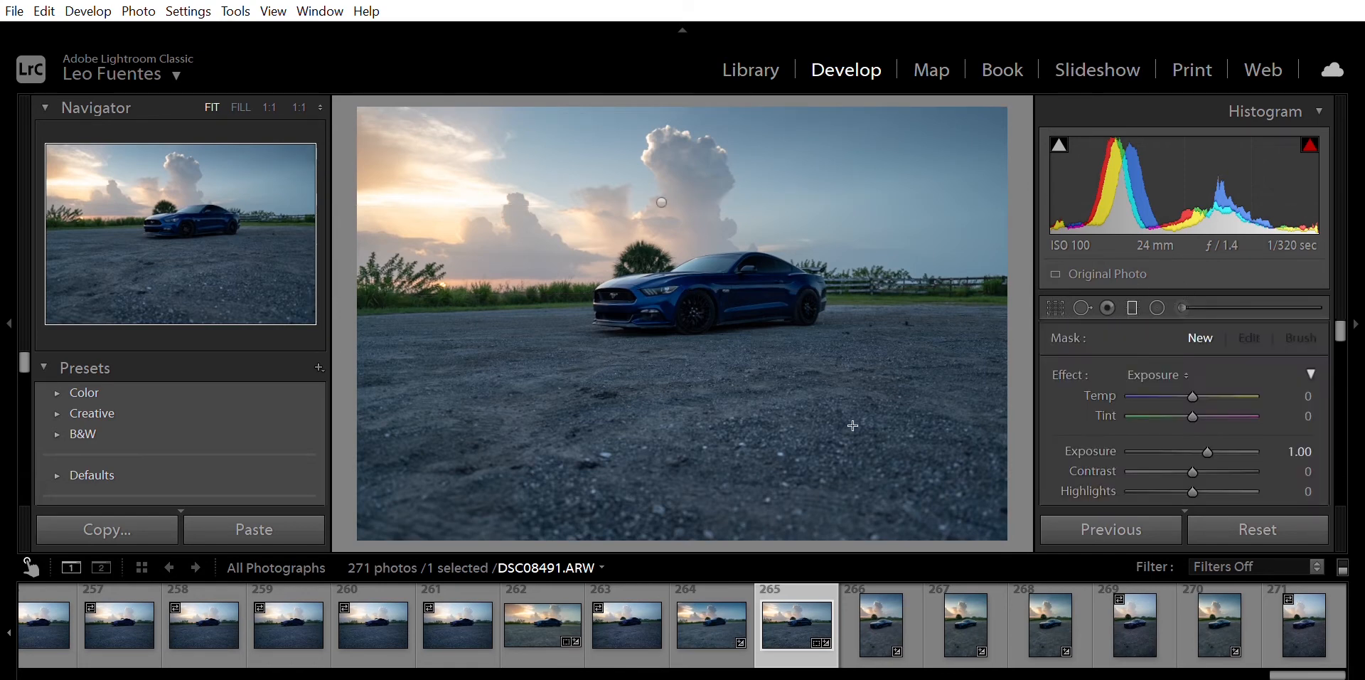
left_click_drag(672, 537, 684, 291)
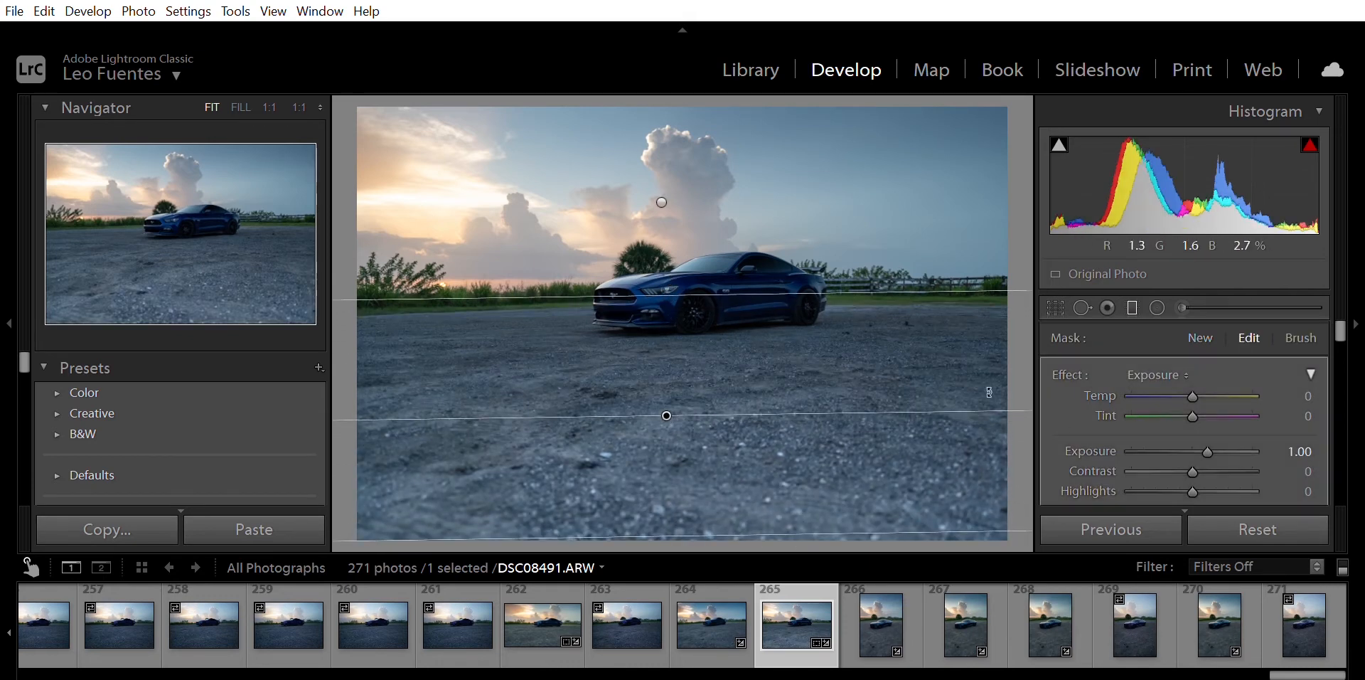
double_click(1107, 445)
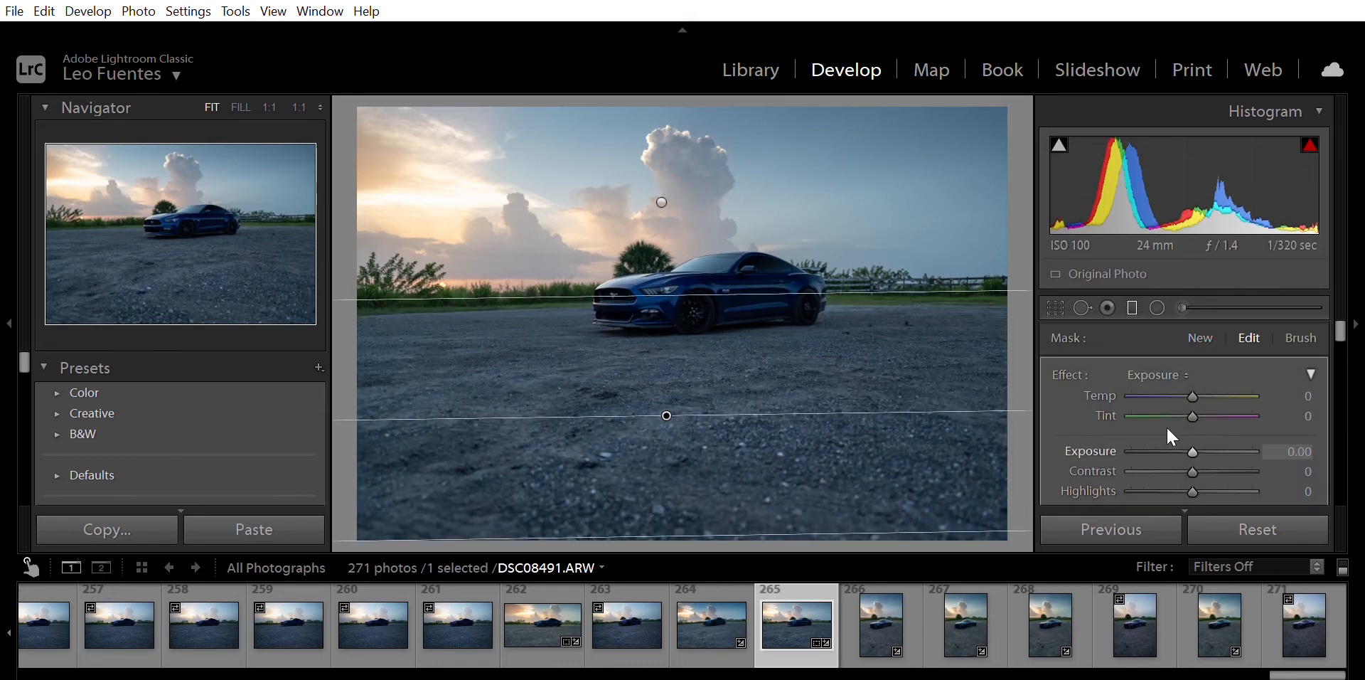
left_click_drag(1168, 428, 1174, 426)
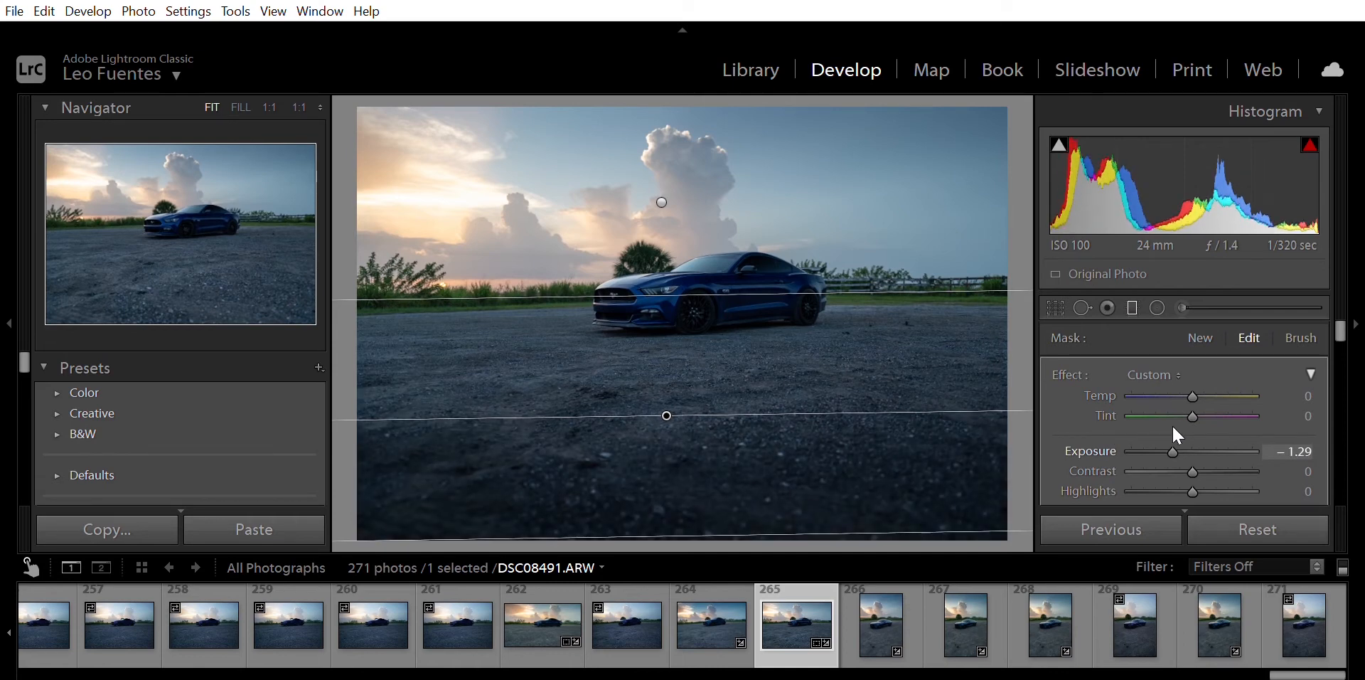
Set the ground filter's Saturation to −78 and extend its fading edge up to near the car's roofline
scroll(1085, 418, "down", 2)
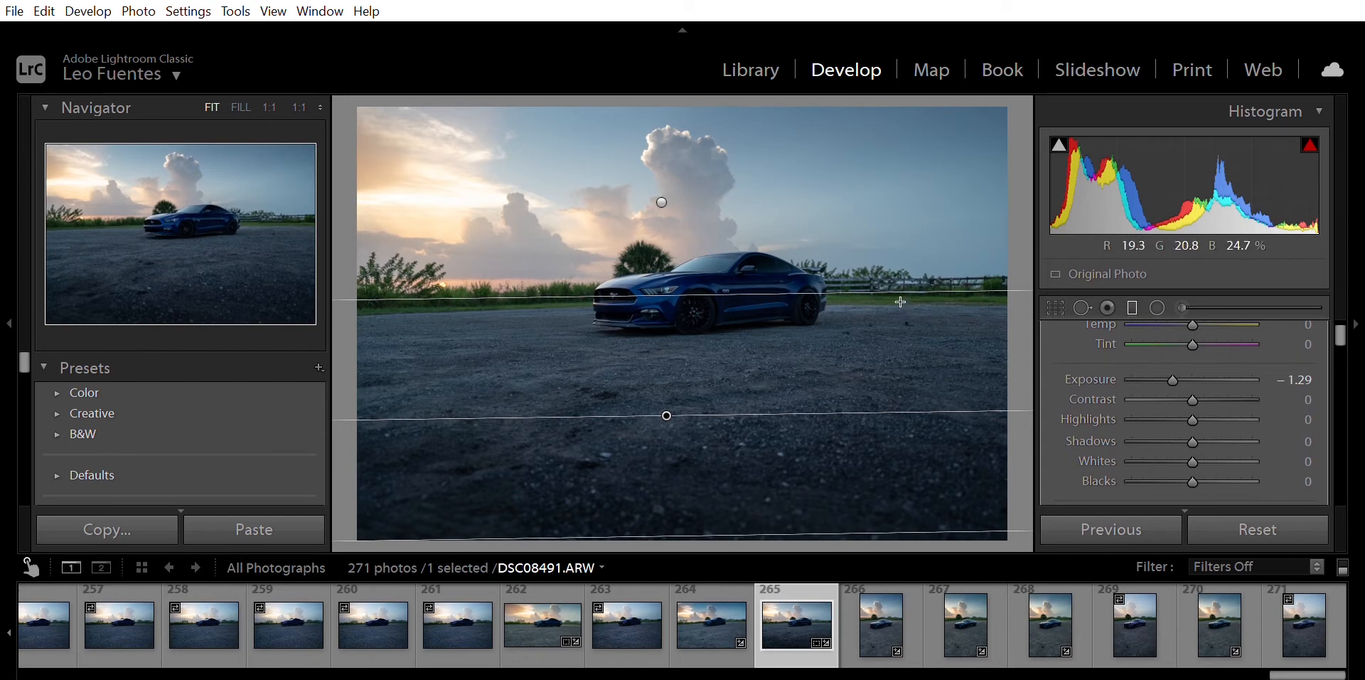
scroll(1137, 448, "down", 4)
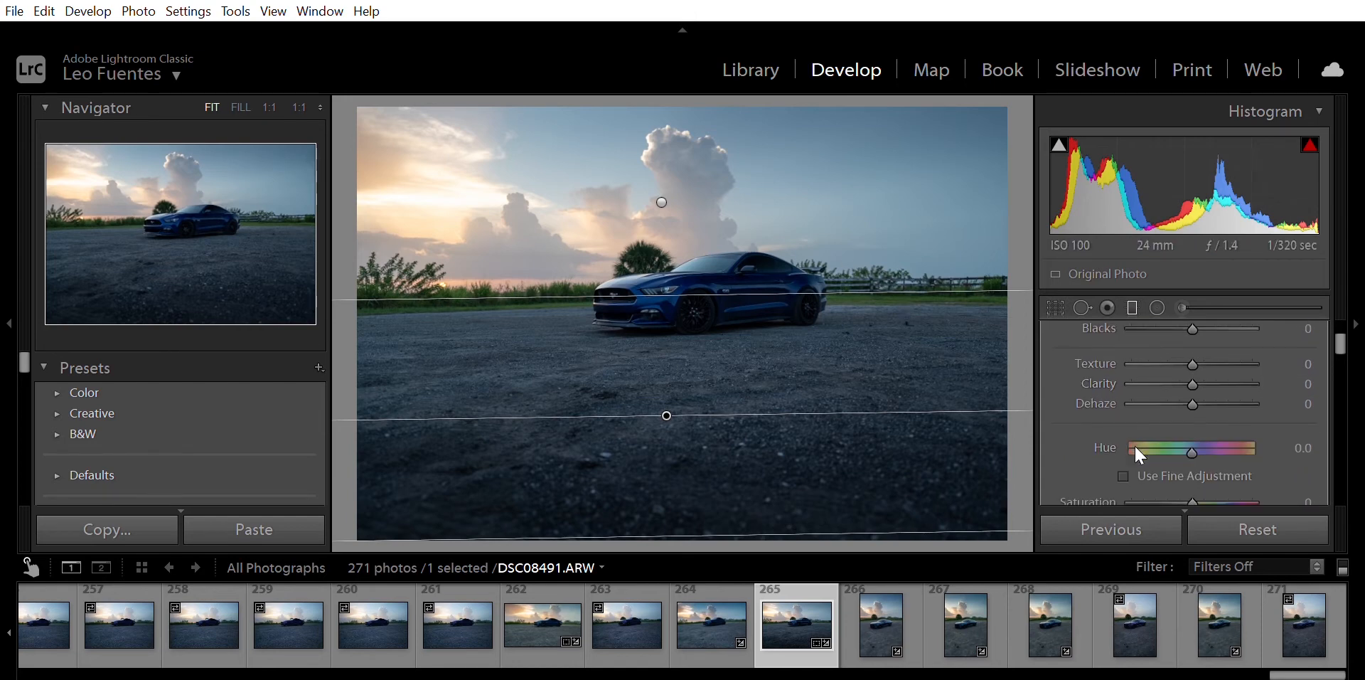
scroll(1180, 422, "down", 2)
left_click_drag(1163, 409, 1143, 386)
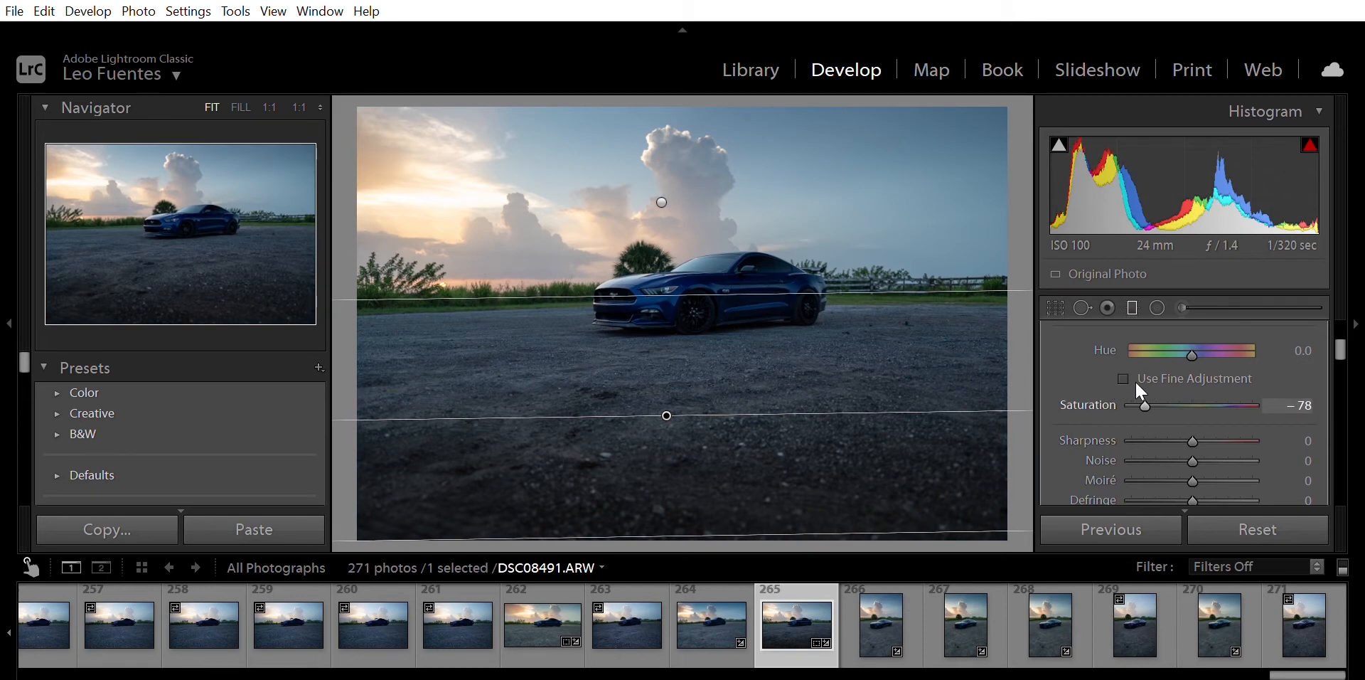
left_click_drag(760, 284, 760, 259)
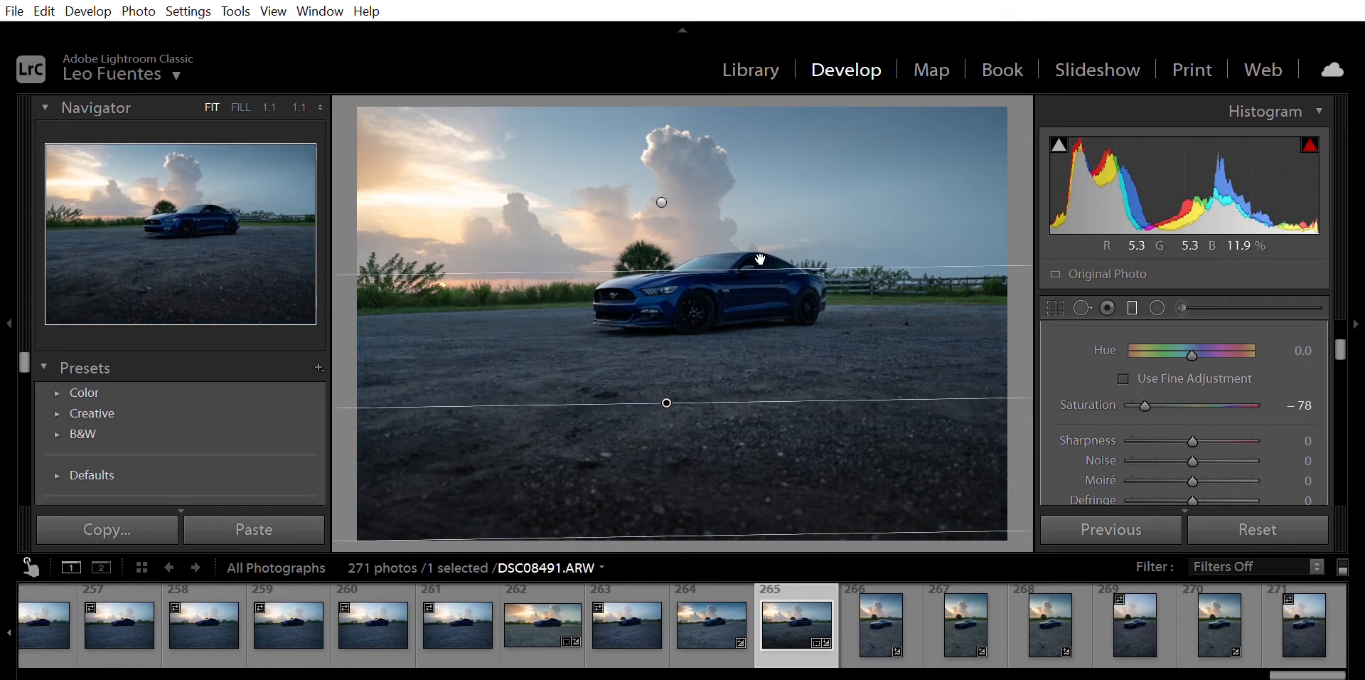
scroll(1080, 406, "down", 5)
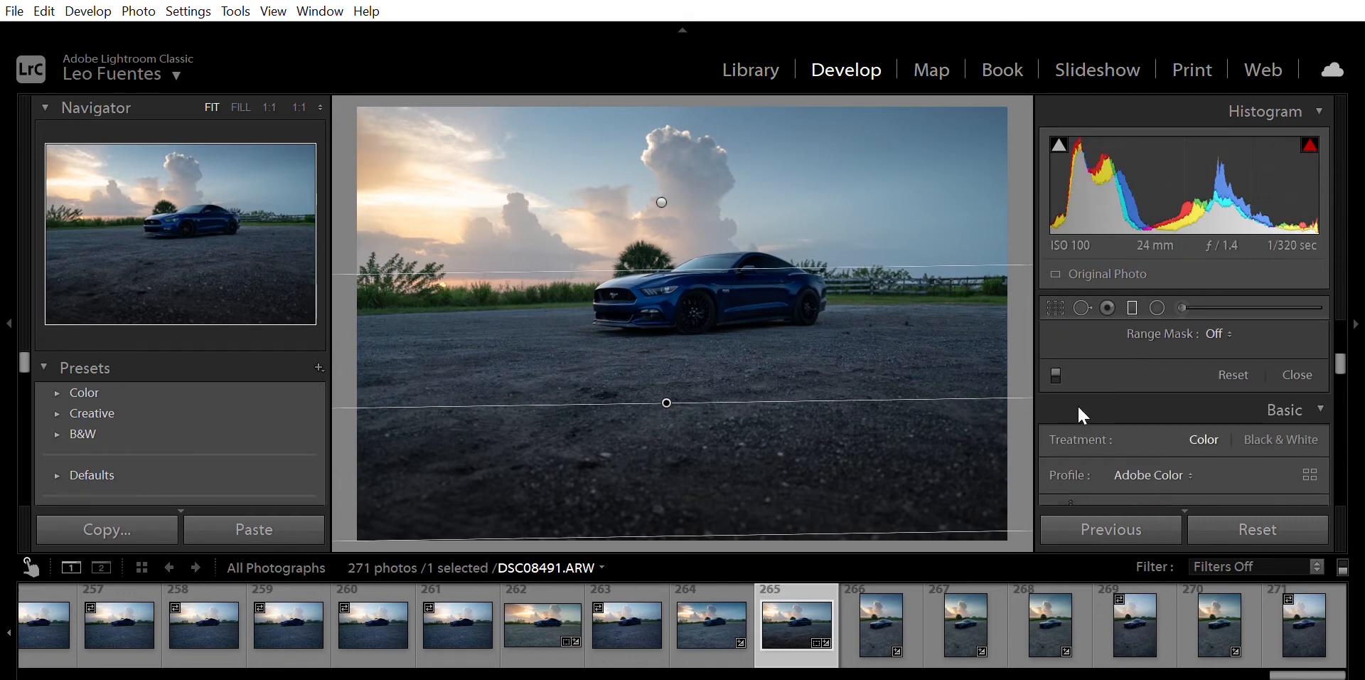
left_click(1295, 363)
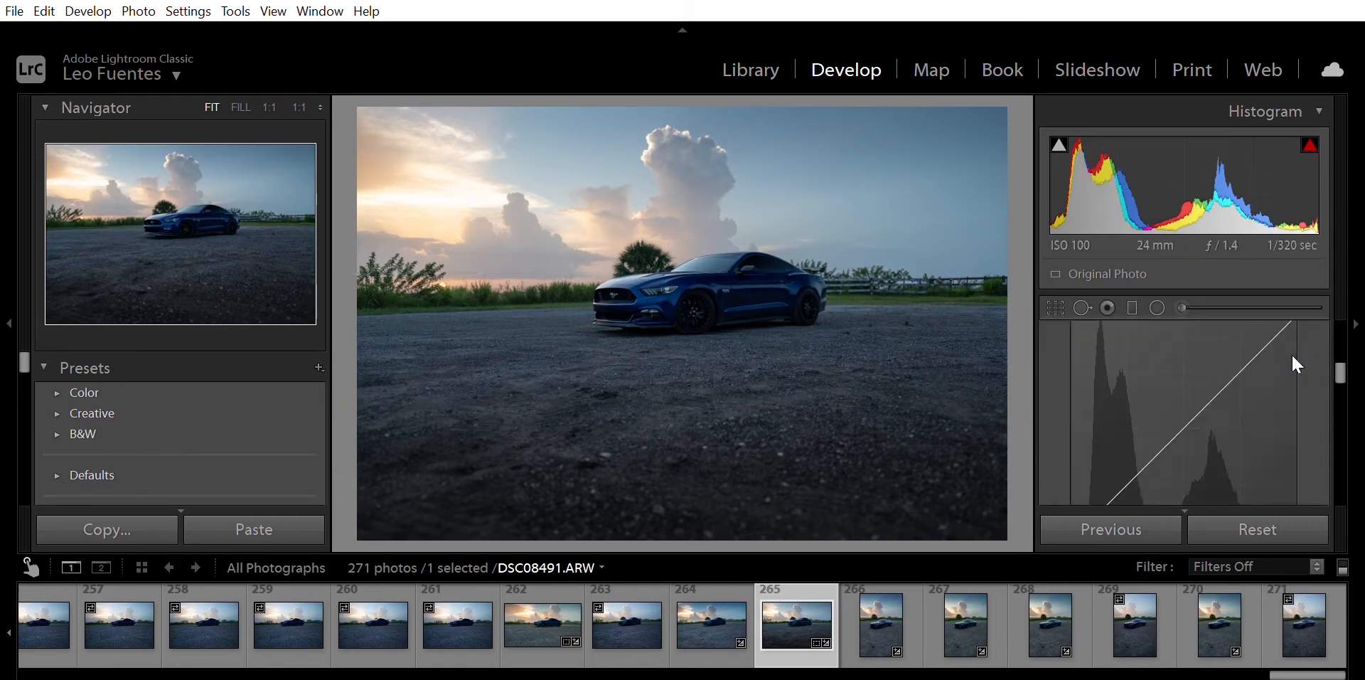
Warm the photo's white balance by setting Temp to 6881
scroll(1079, 347, "up", 4)
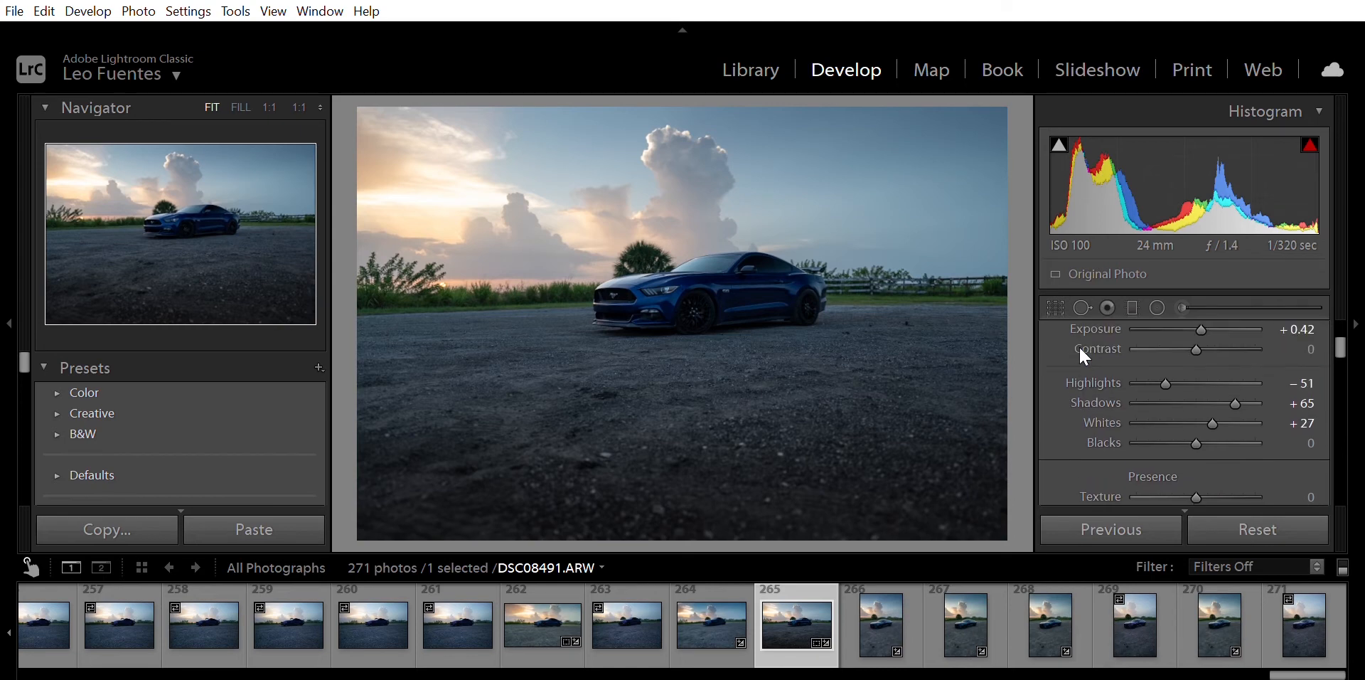
scroll(1080, 349, "up", 2)
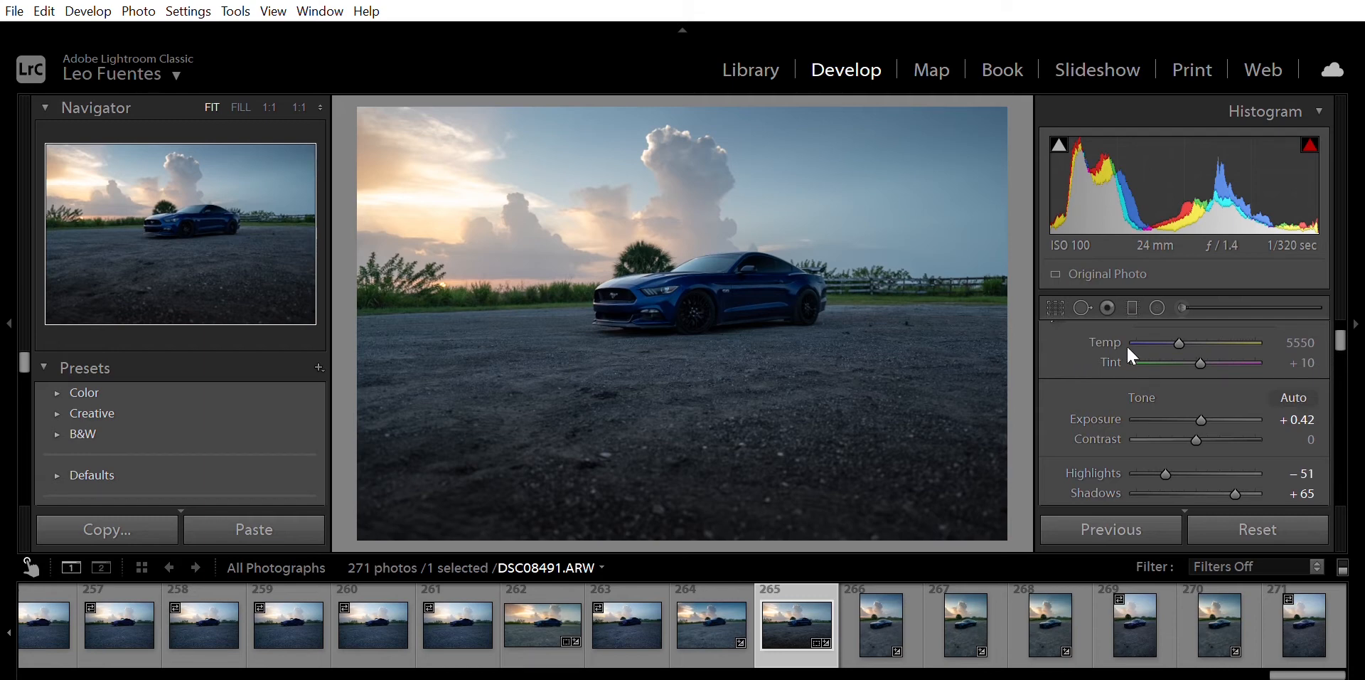
left_click_drag(1181, 322, 1193, 322)
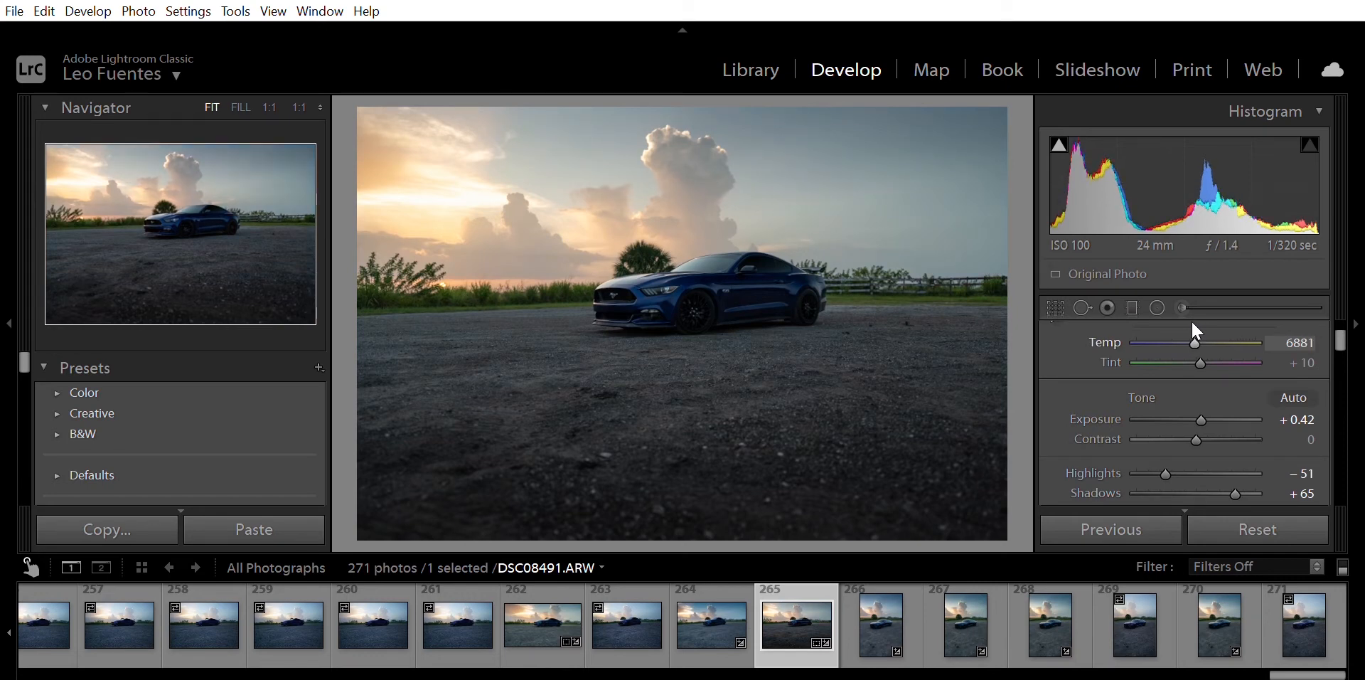
Tint the highlights orange in Split Toning with Hue 34, using Saturation 100 to judge the color
scroll(1120, 359, "down", 3)
scroll(1121, 361, "down", 5)
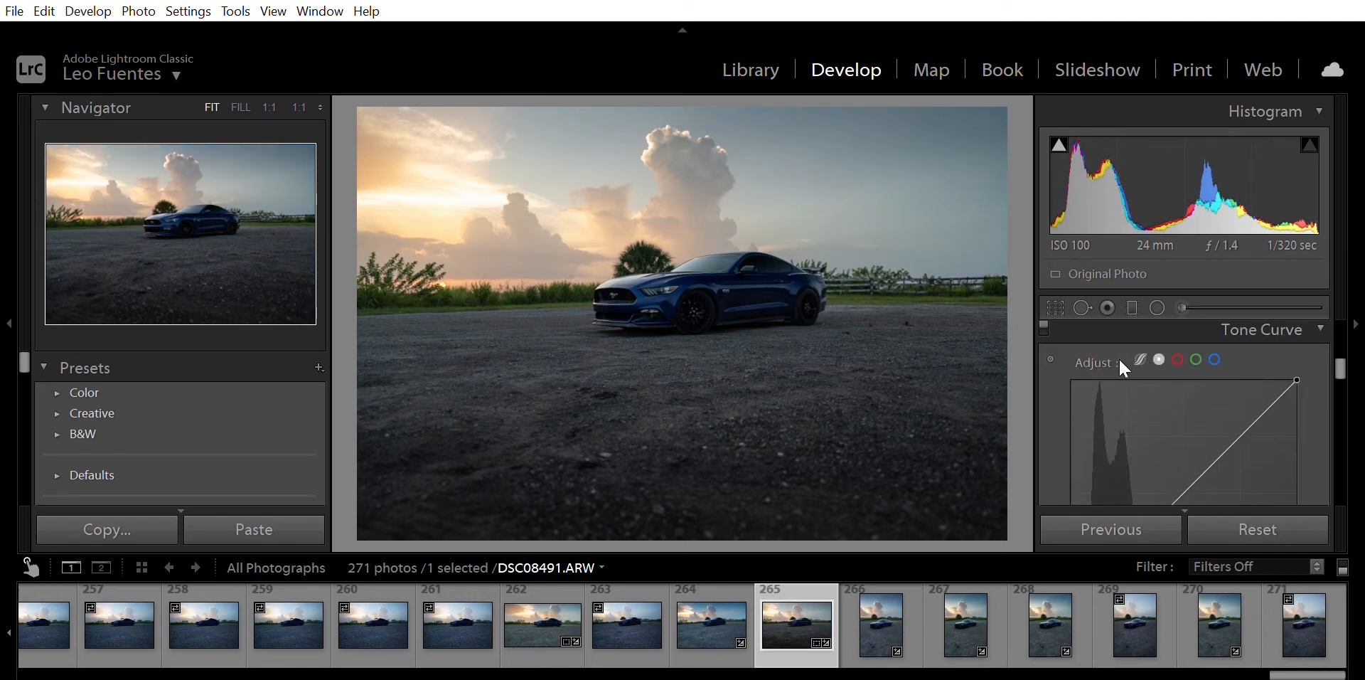
scroll(1120, 361, "down", 6)
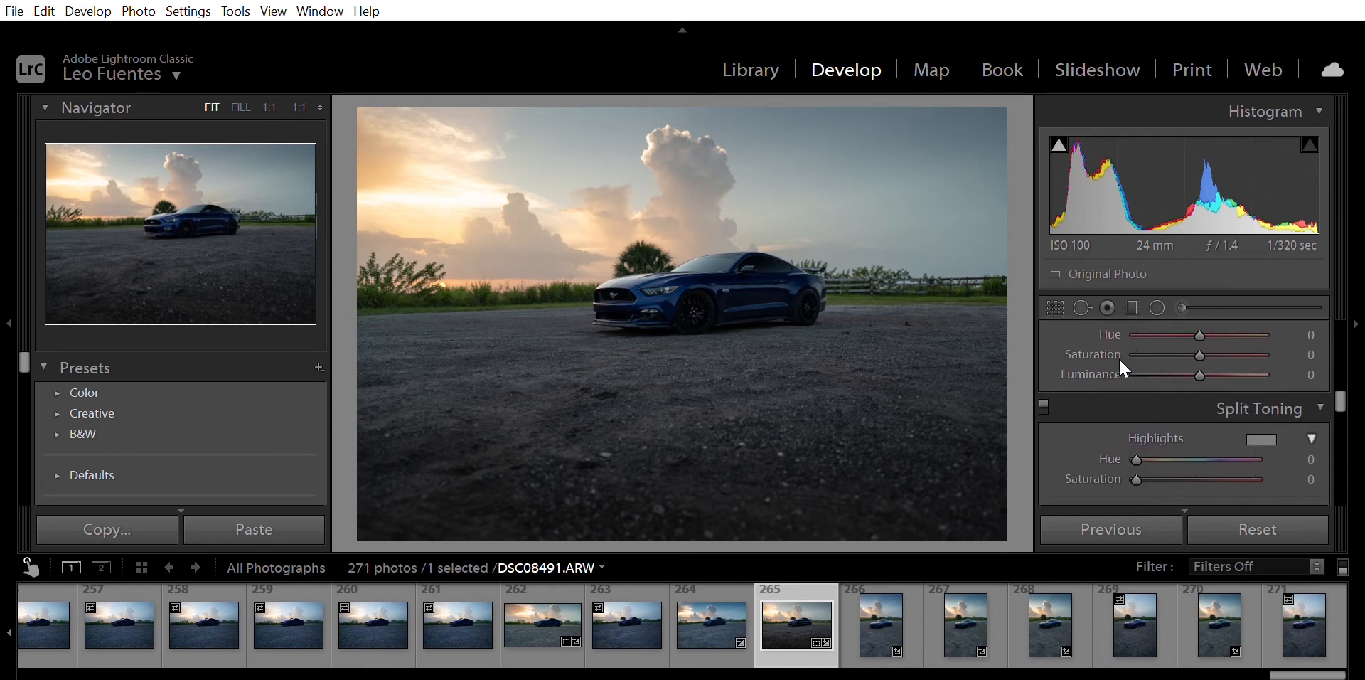
scroll(1120, 362, "up", 1)
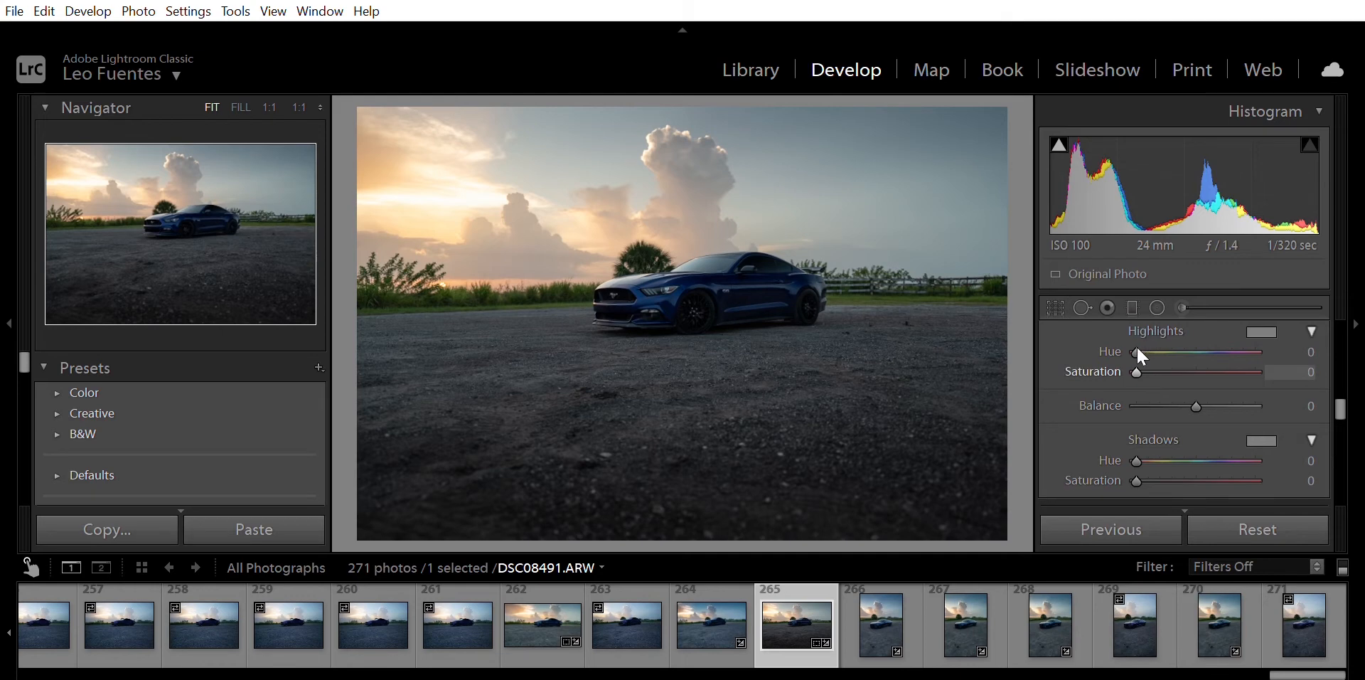
left_click_drag(1140, 373, 1280, 343)
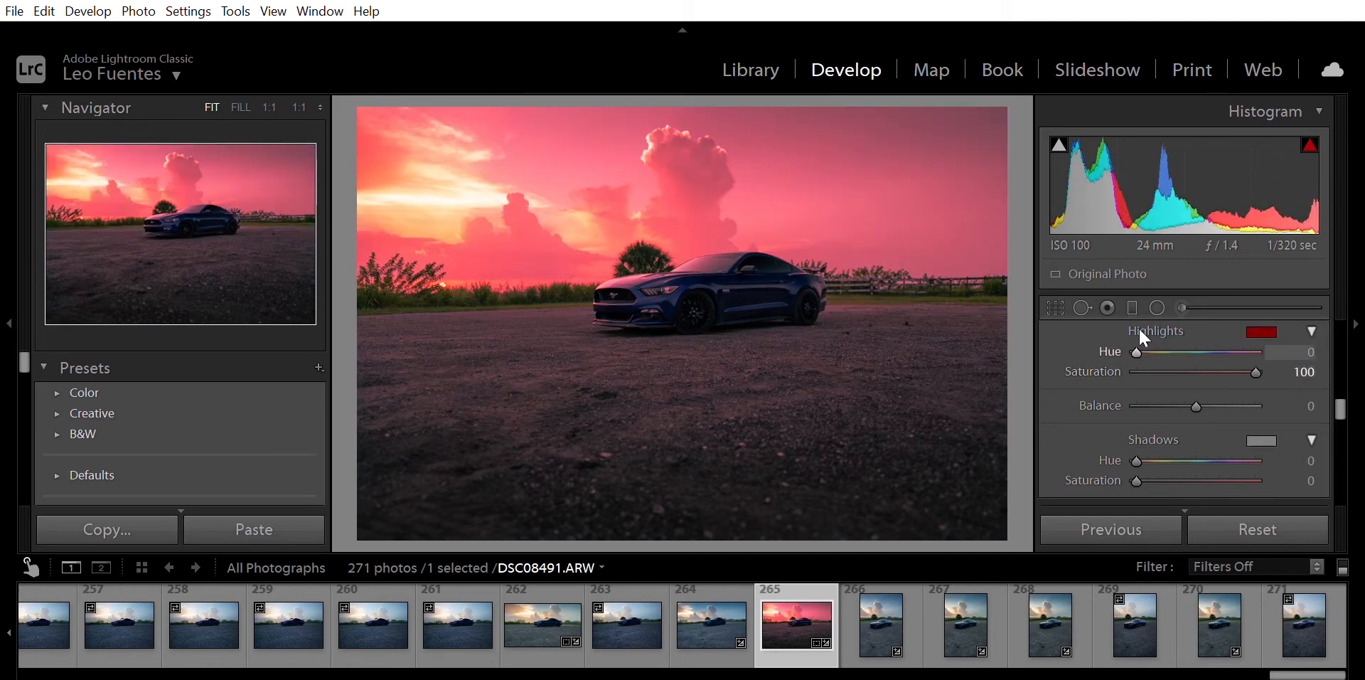
left_click_drag(1140, 332, 1151, 328)
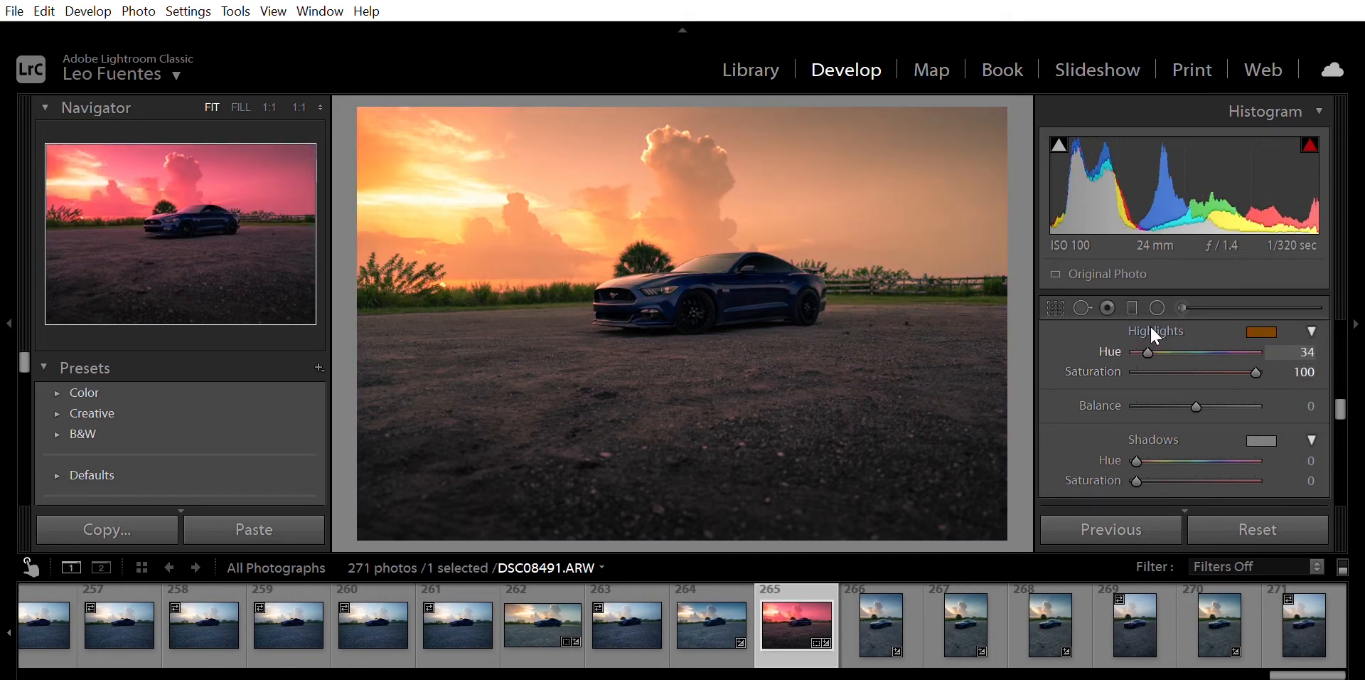
Set the split-toning shadows to Hue 32 and Saturation 1, and reduce the highlights' Saturation to 6
left_click(1250, 459)
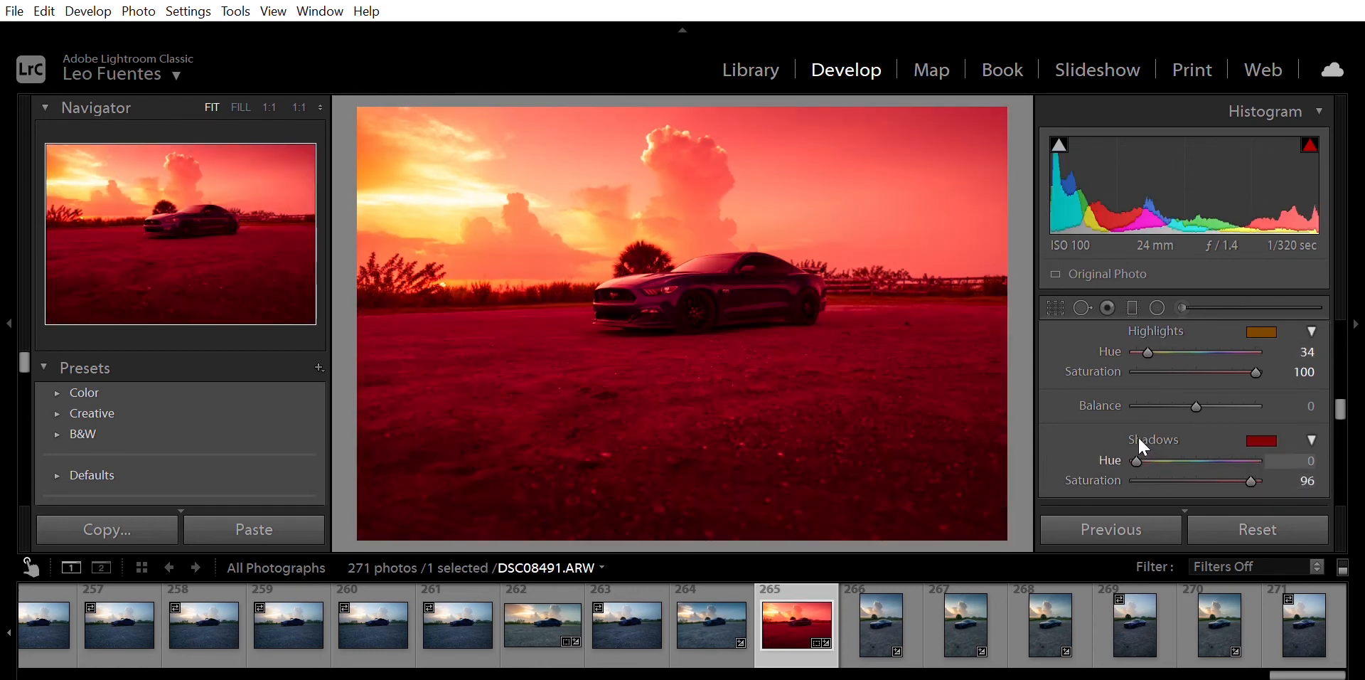
mouse_move(1139, 440)
left_mouse_down()
mouse_move(1209, 442)
mouse_move(1147, 440)
left_mouse_up()
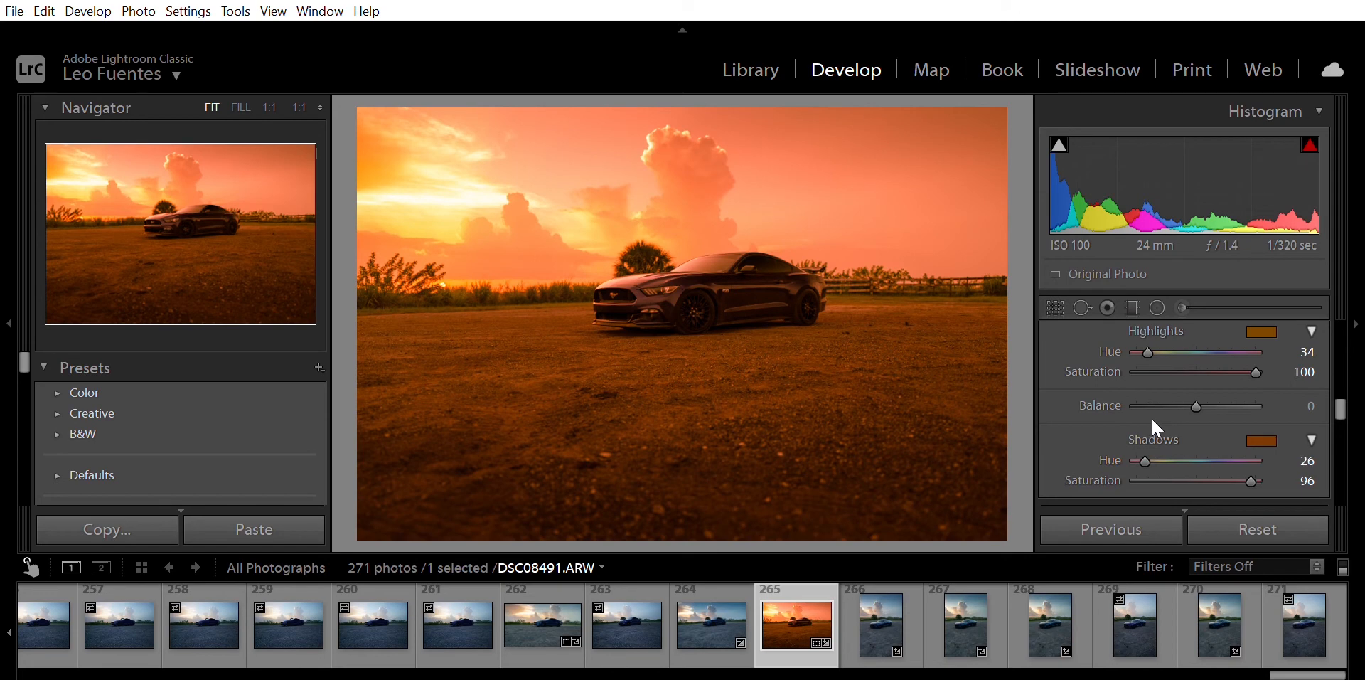
left_click_drag(1142, 438, 1146, 438)
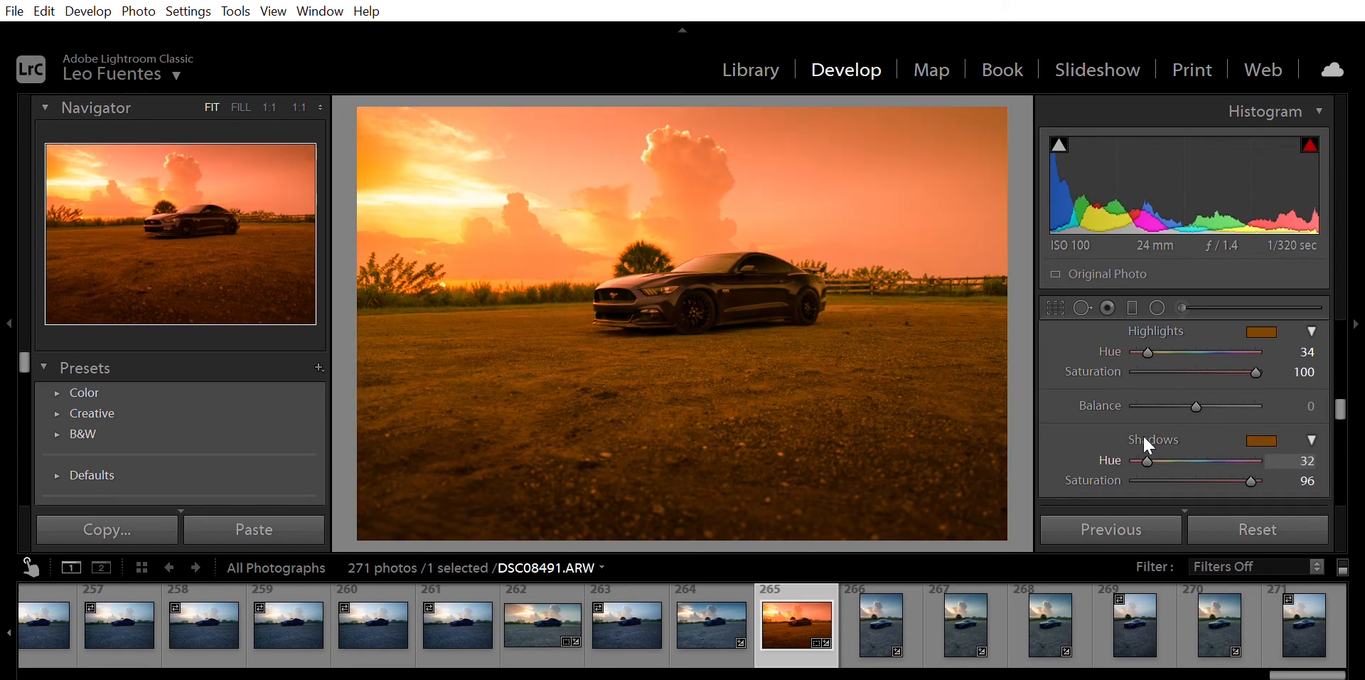
double_click(1123, 469)
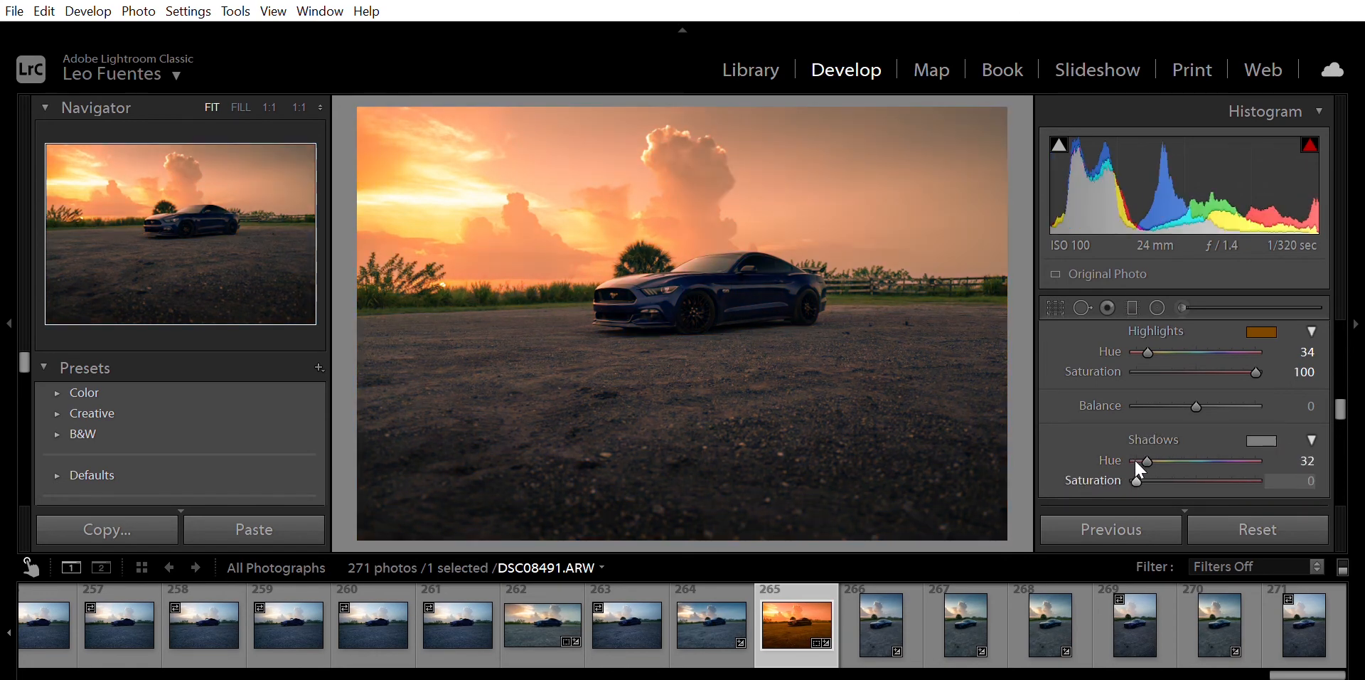
left_click_drag(1136, 460, 1137, 461)
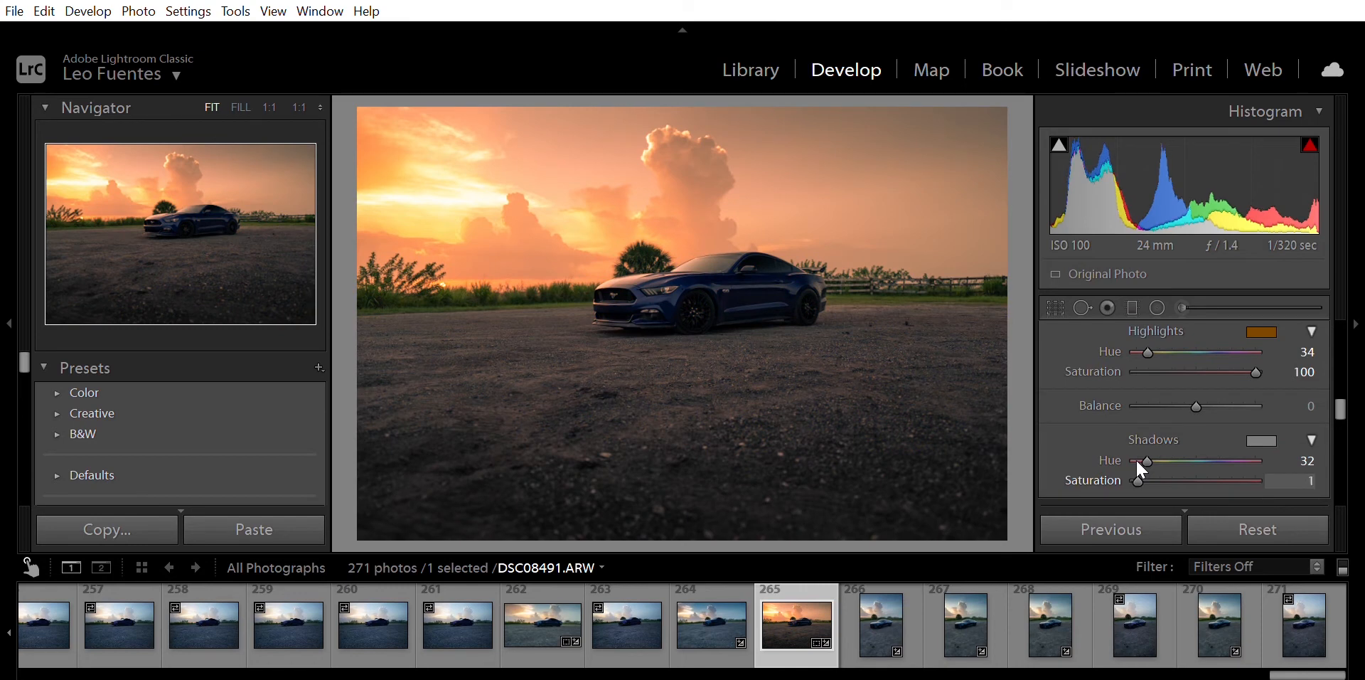
left_click(1148, 359)
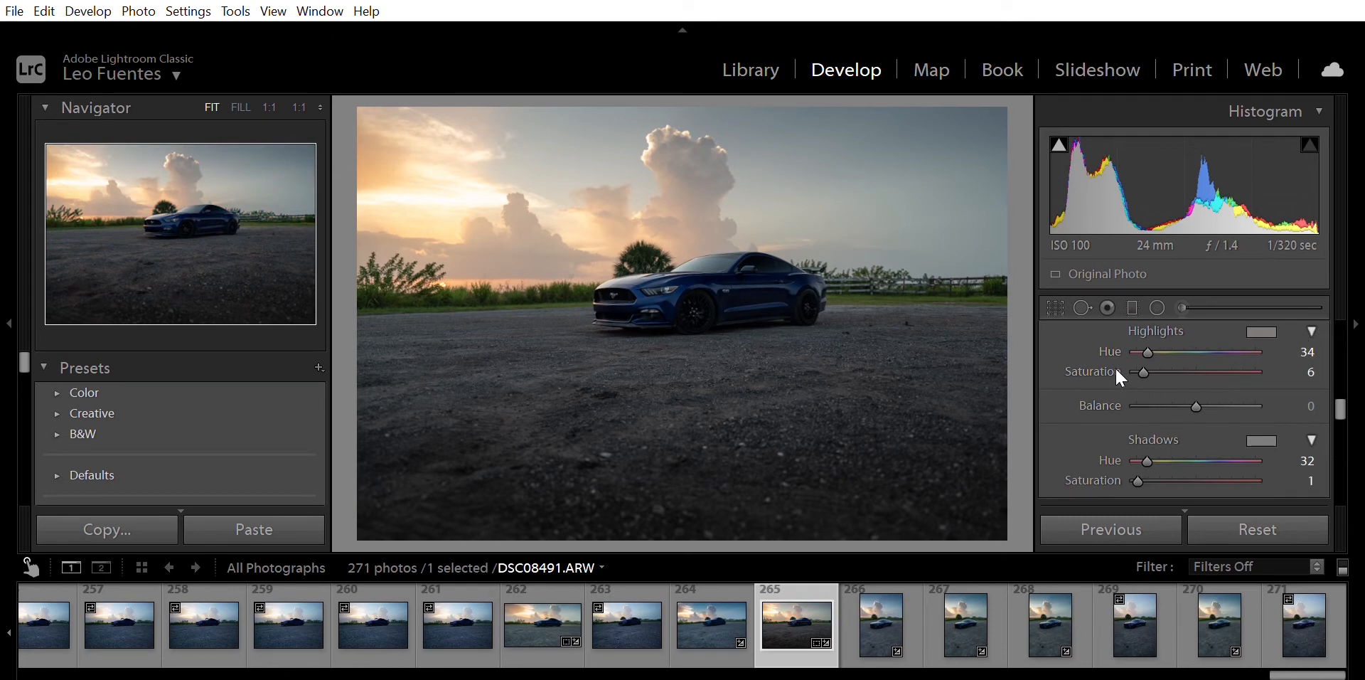
Compare the edited photo with its unedited version by switching between the before and after views
key("backslash")
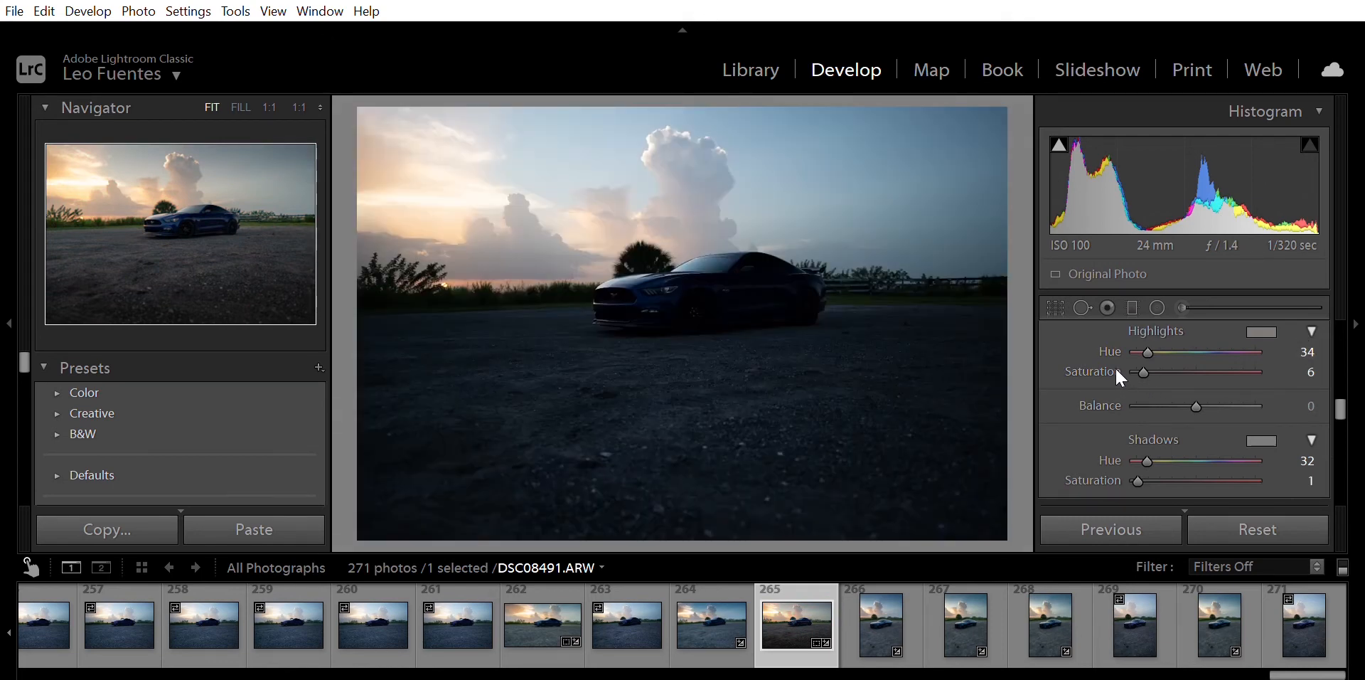
key("backslash")
key("backslash")
key("backslash")
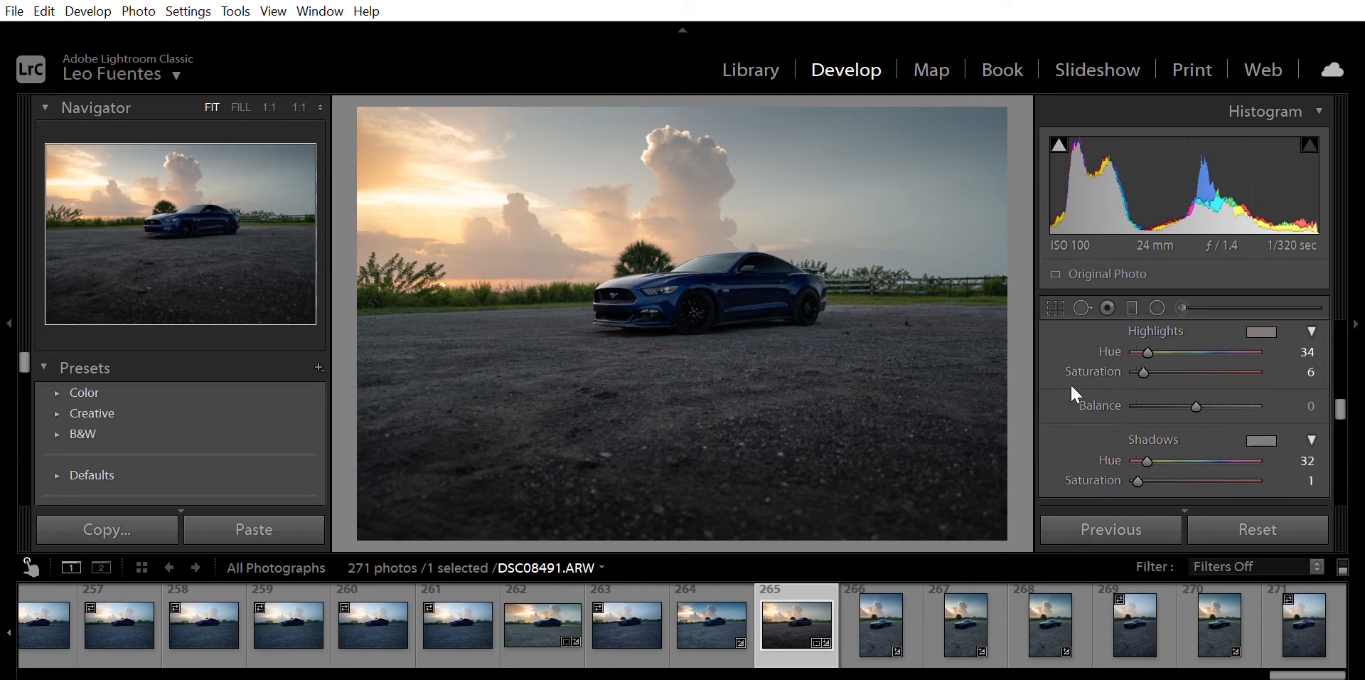
Adjust the photo's yellows in HSL / Color and set the greens to Hue −91 and Luminance −30
scroll(1078, 395, "down", 5)
scroll(1071, 387, "up", 5)
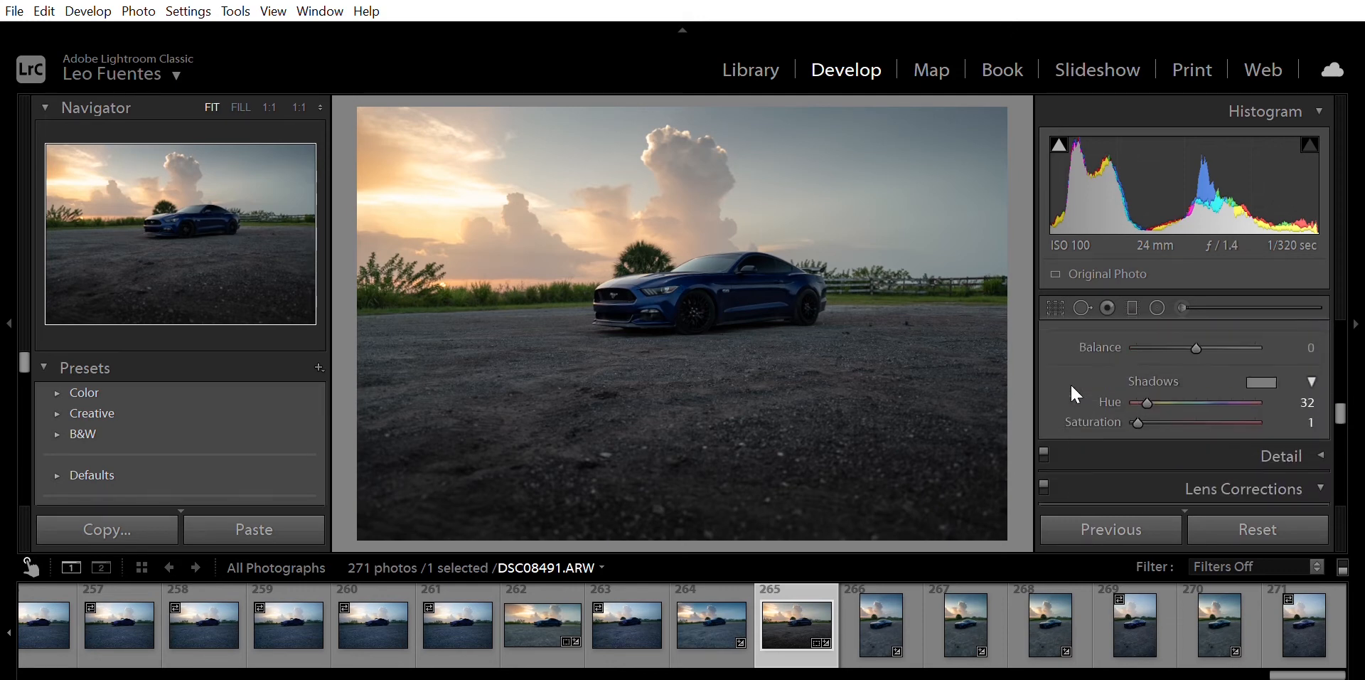
scroll(1072, 386, "down", 1)
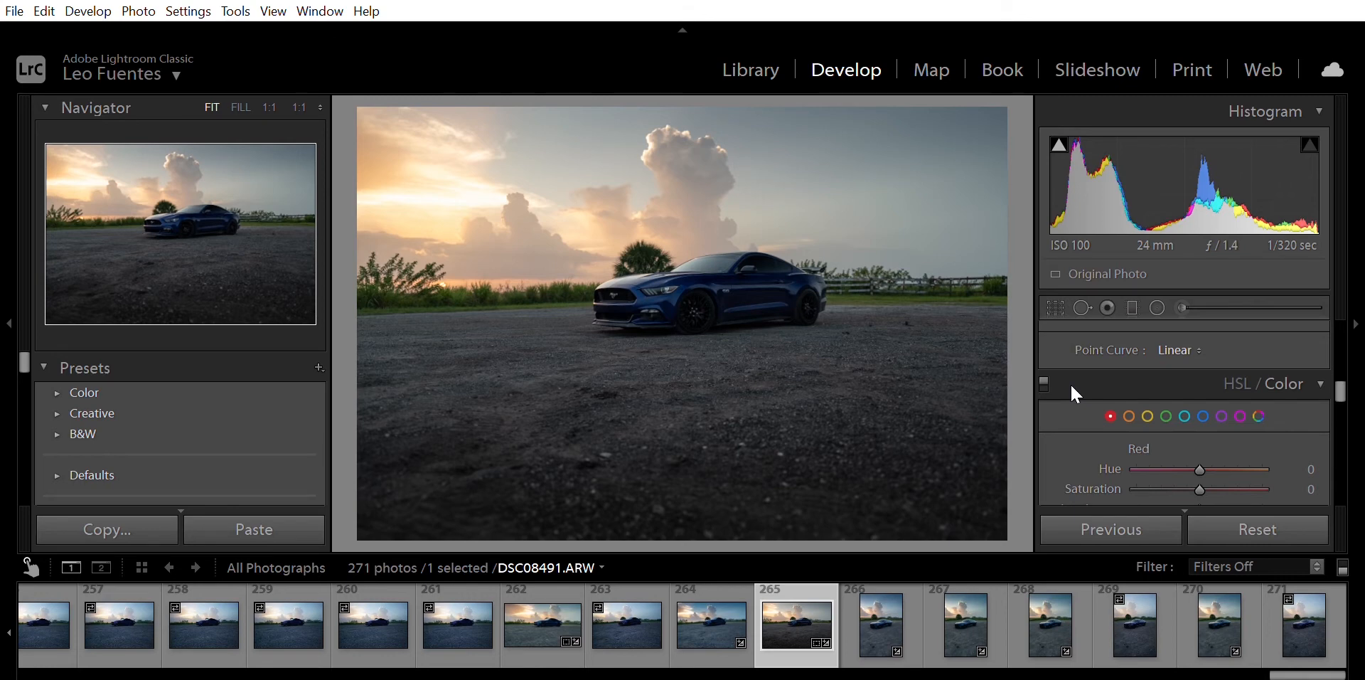
scroll(1077, 394, "down", 2)
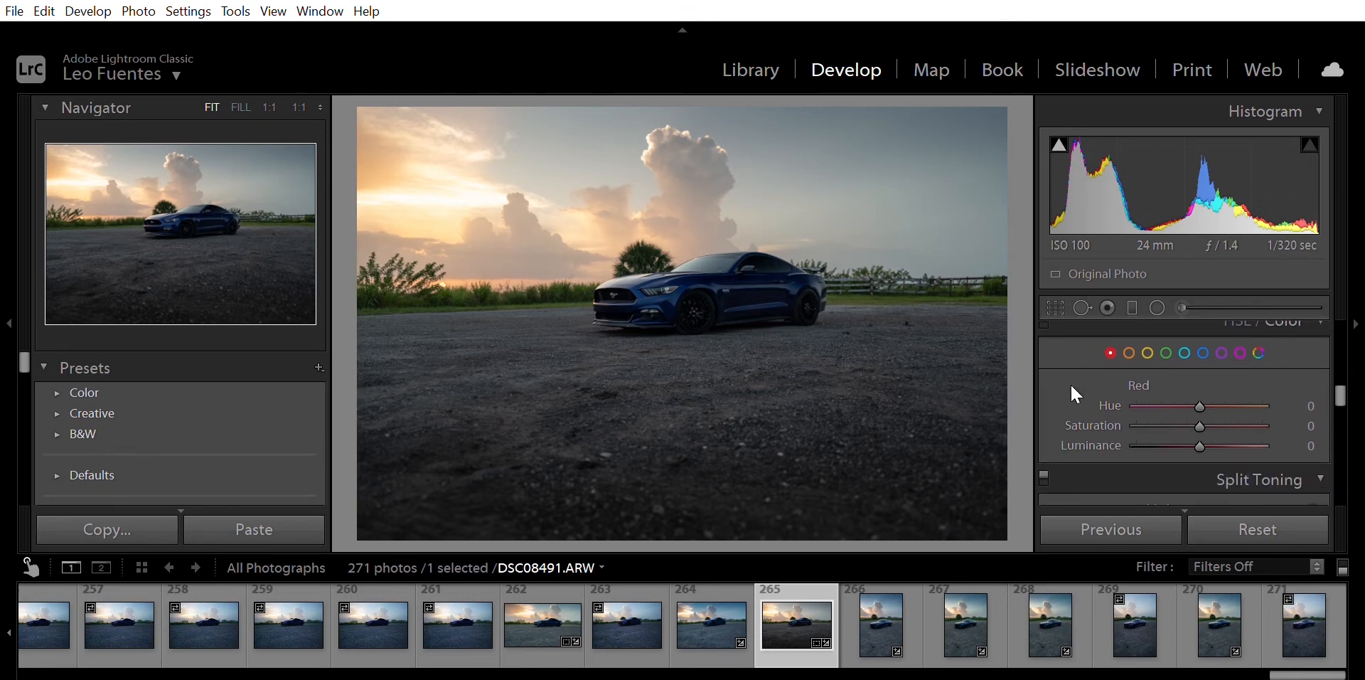
left_click(1167, 353)
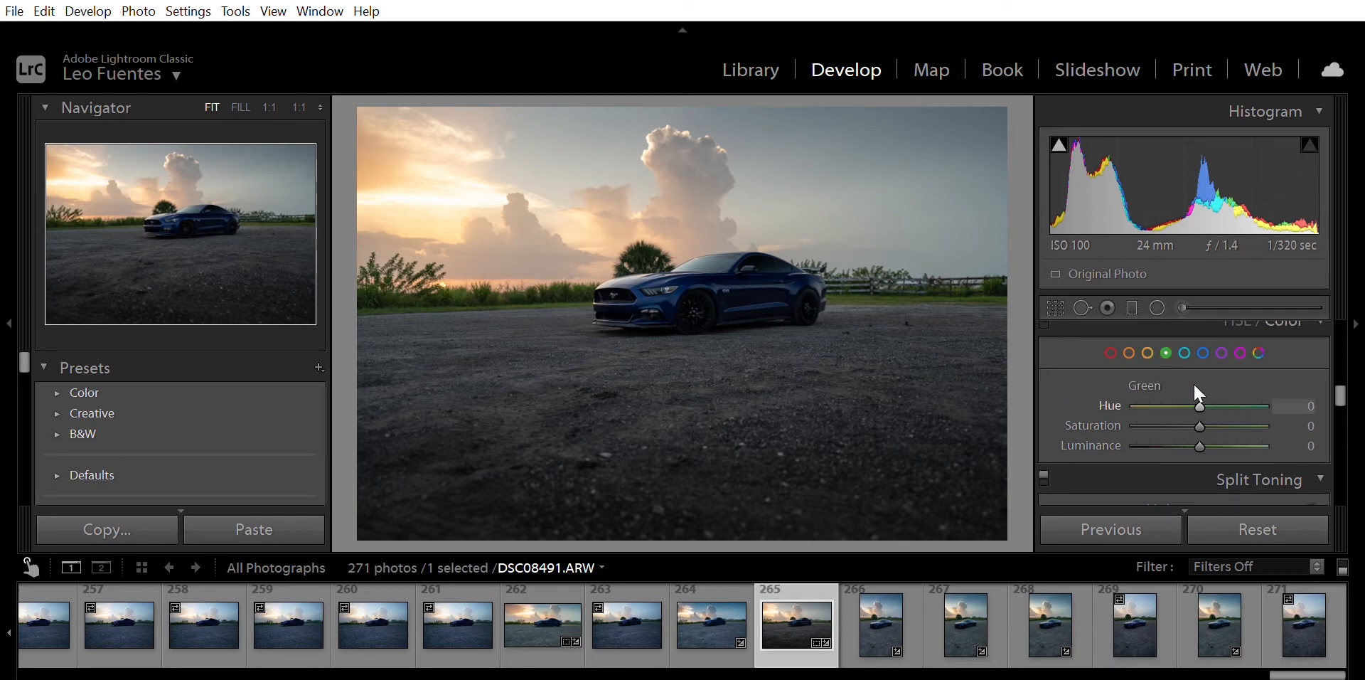
left_click_drag(1199, 406, 1160, 367)
left_click(1148, 352)
mouse_move(1168, 378)
left_mouse_down()
mouse_move(1231, 374)
mouse_move(1182, 375)
mouse_move(1211, 402)
left_mouse_up()
left_click(1166, 353)
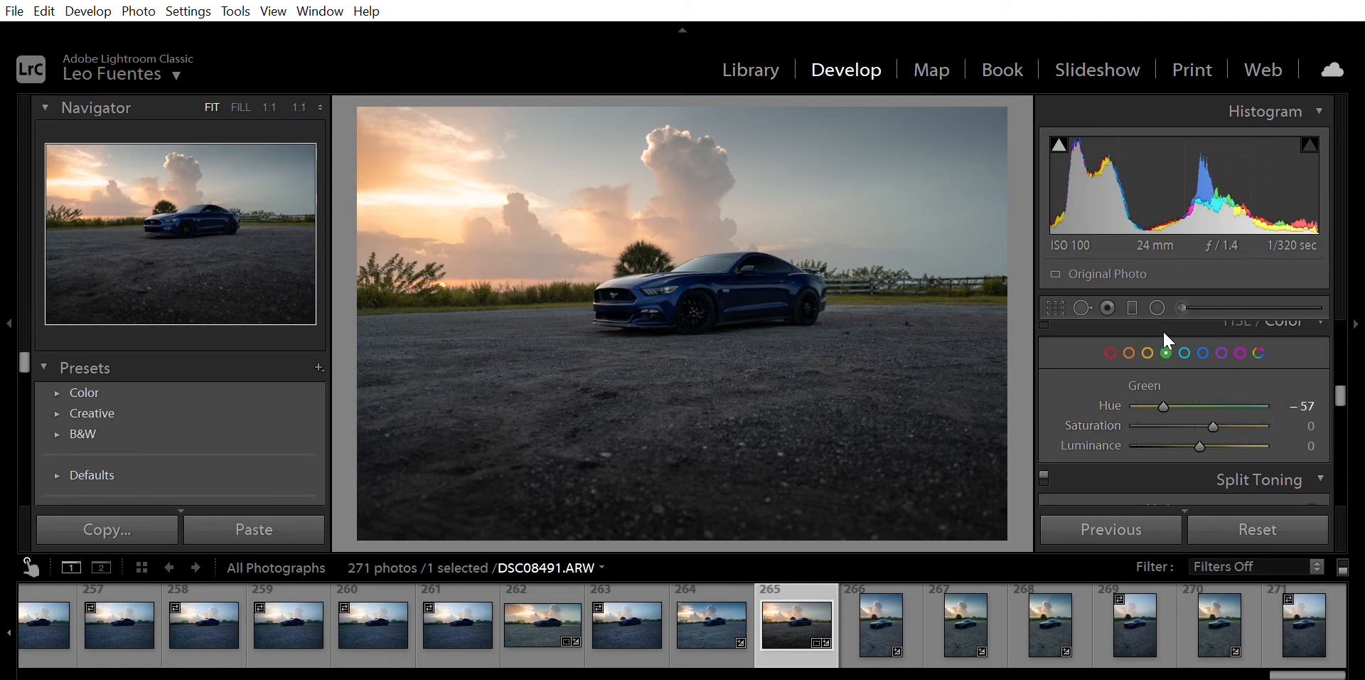
left_click_drag(1154, 381, 1138, 374)
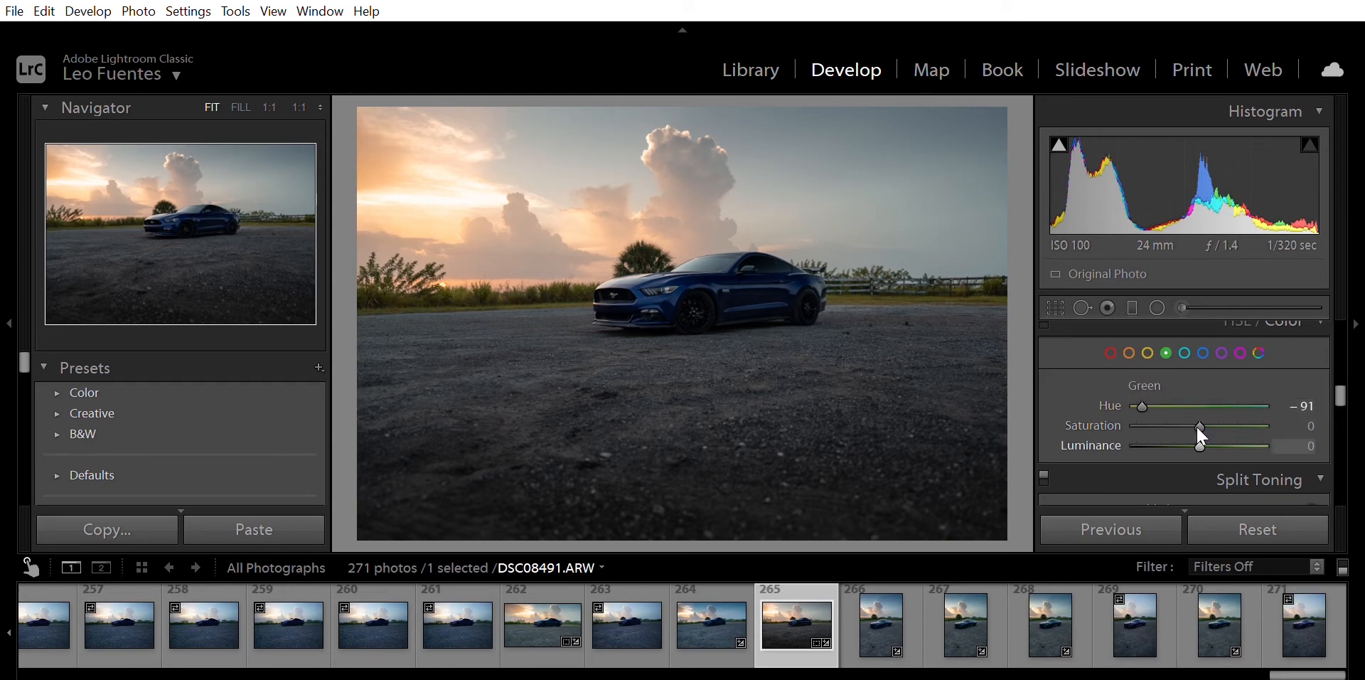
left_click_drag(1199, 425, 1176, 426)
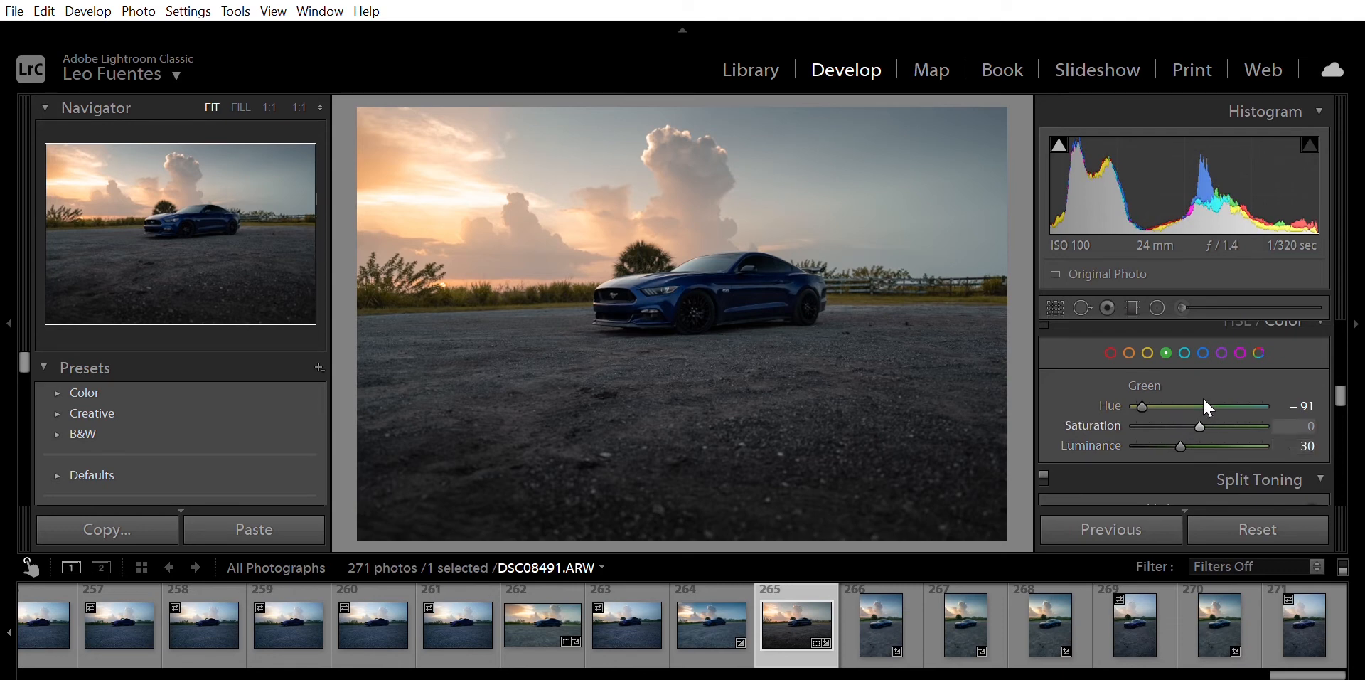
Adjust the photo's orange range and set the yellows to Hue −42, Saturation +21 and Luminance +22
left_click(1131, 354)
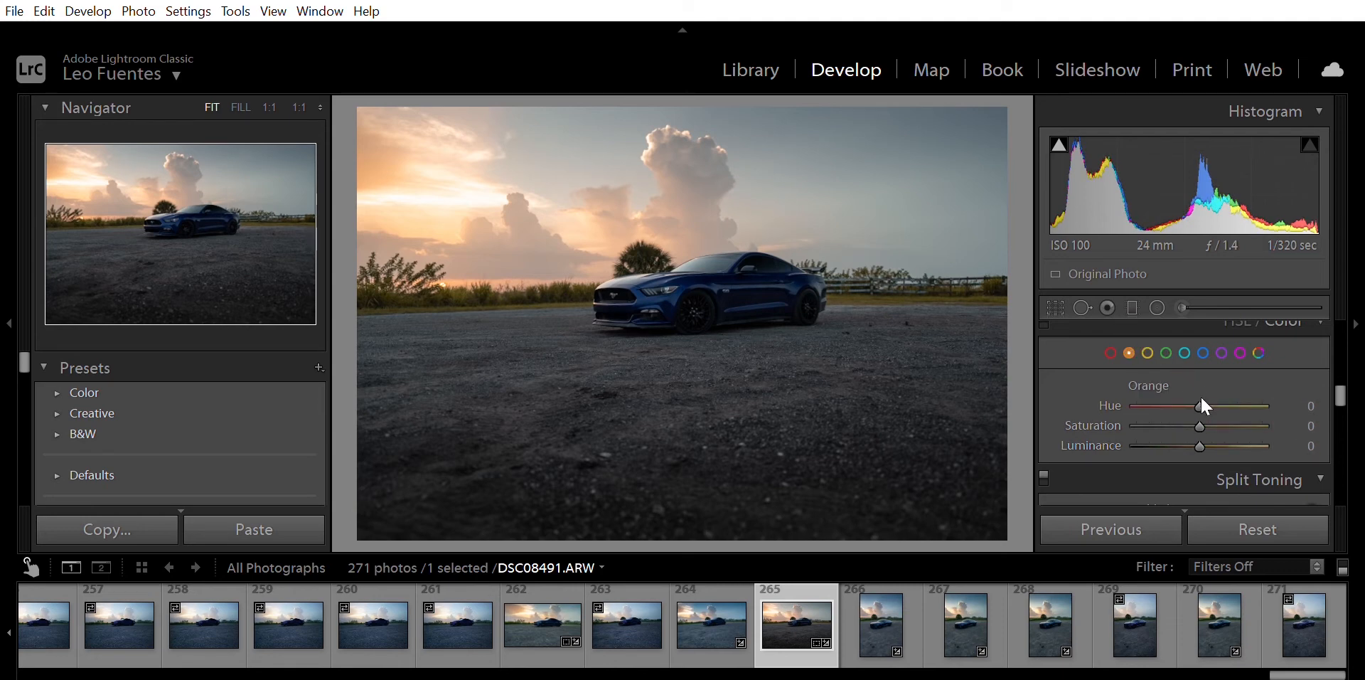
left_click_drag(1202, 399, 1218, 405)
left_click(1149, 353)
left_click_drag(1180, 382, 1210, 421)
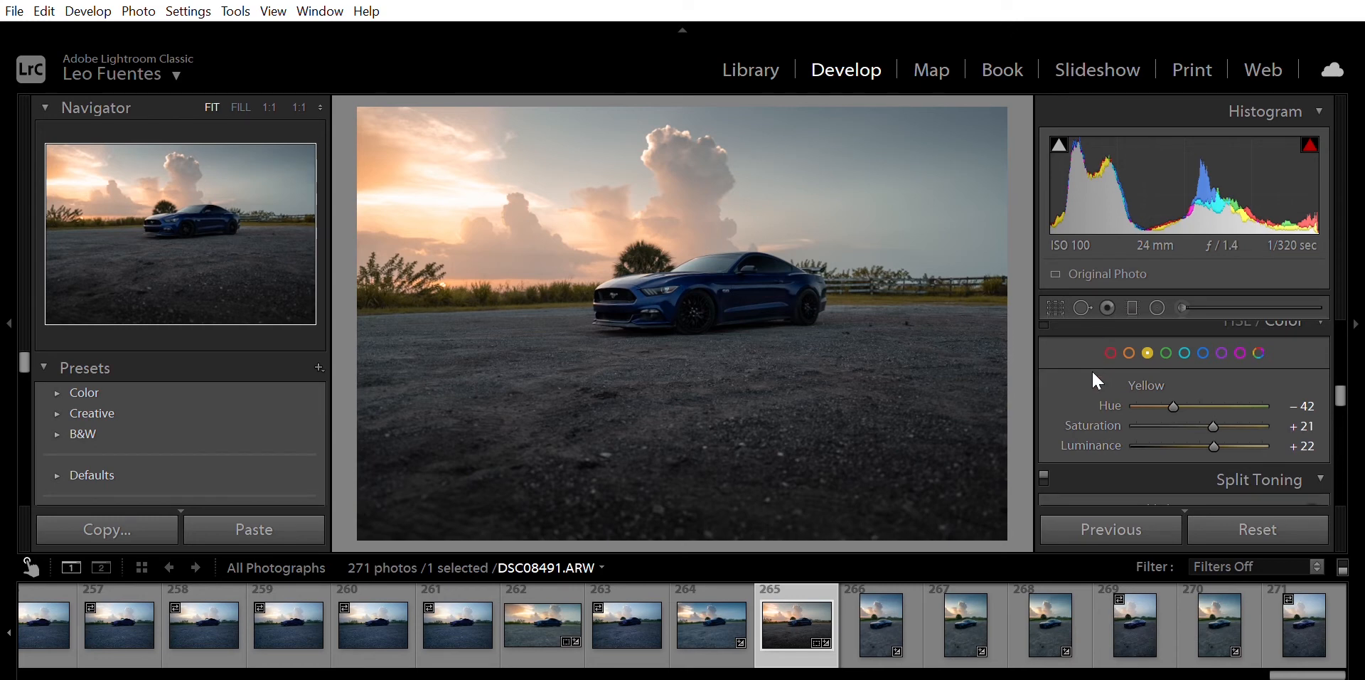
Add three control points to the point tone curve, at its shadow quarter, midpoint and highlight quarter
scroll(1093, 376, "up", 5)
scroll(1098, 376, "up", 2)
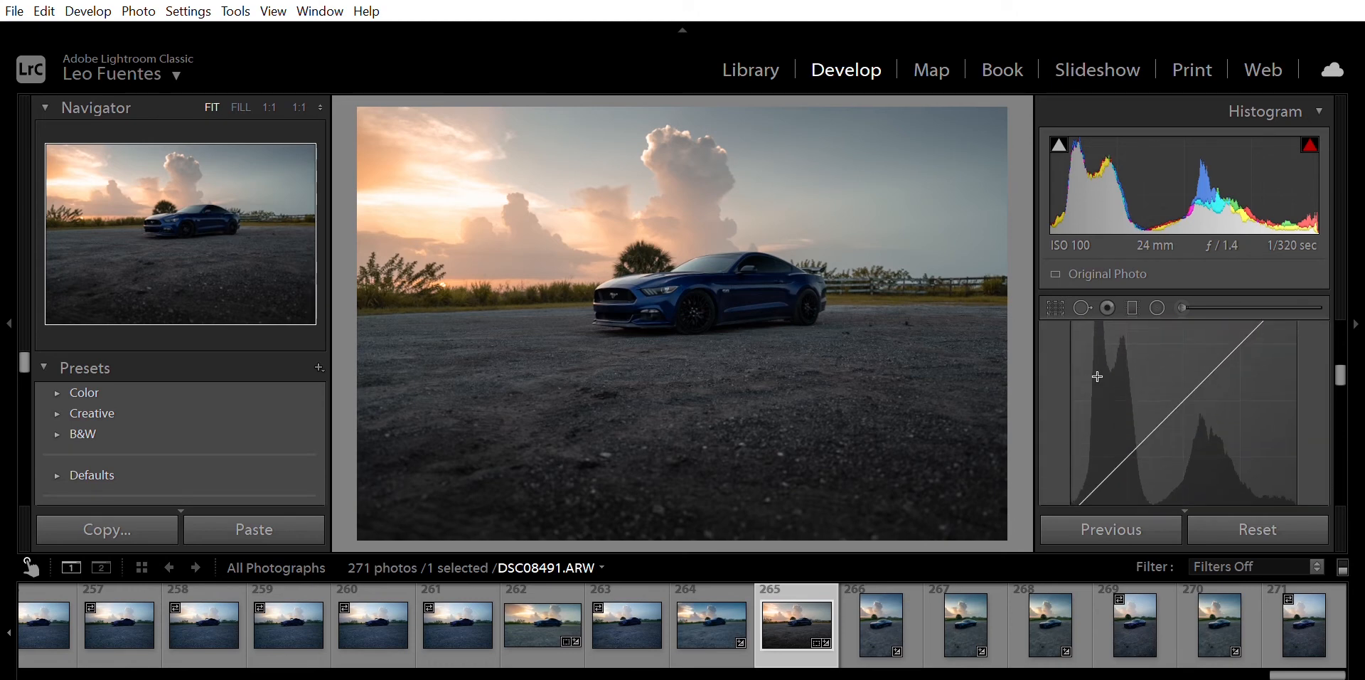
scroll(1098, 377, "up", 4)
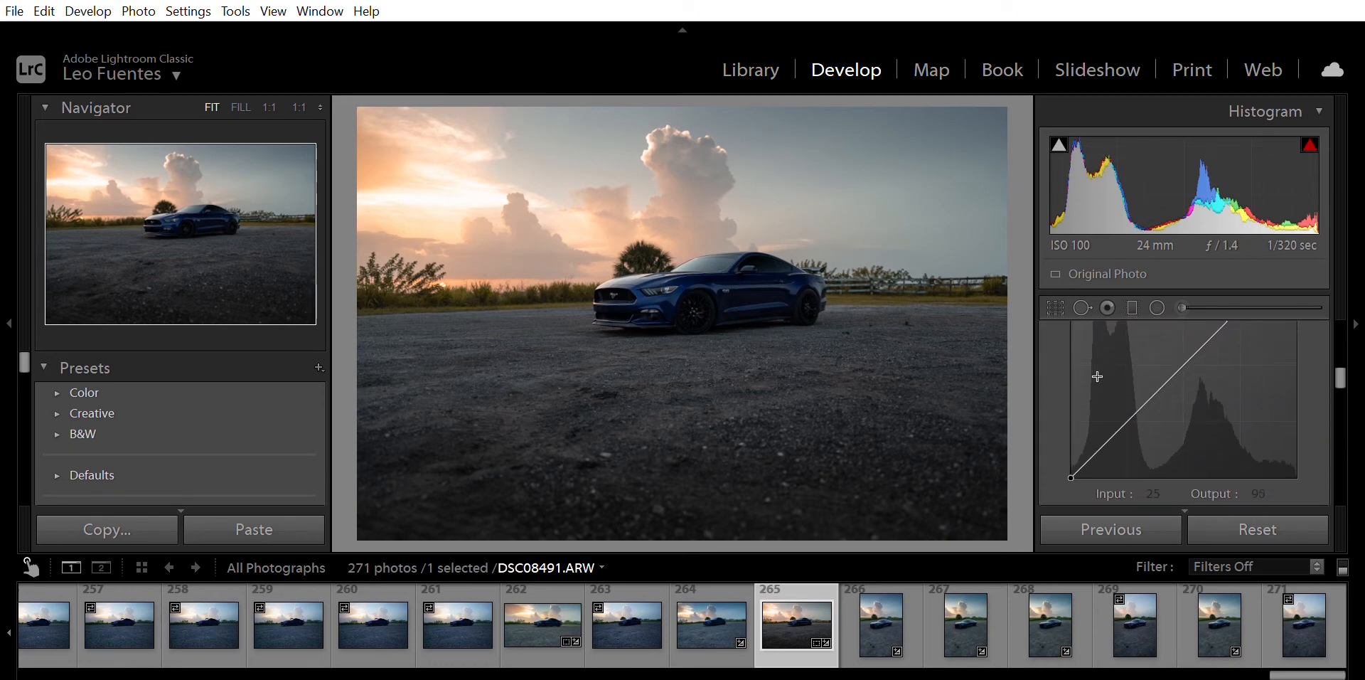
scroll(1098, 380, "down", 3)
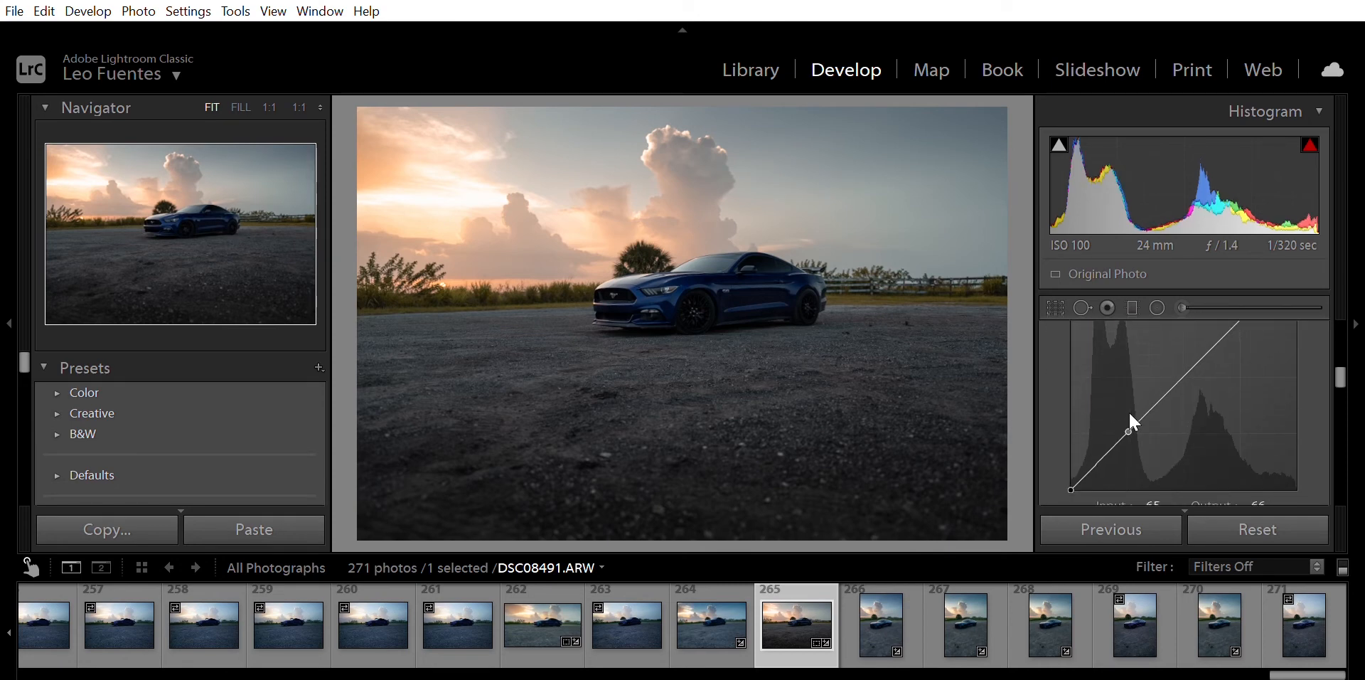
scroll(1107, 377, "up", 3)
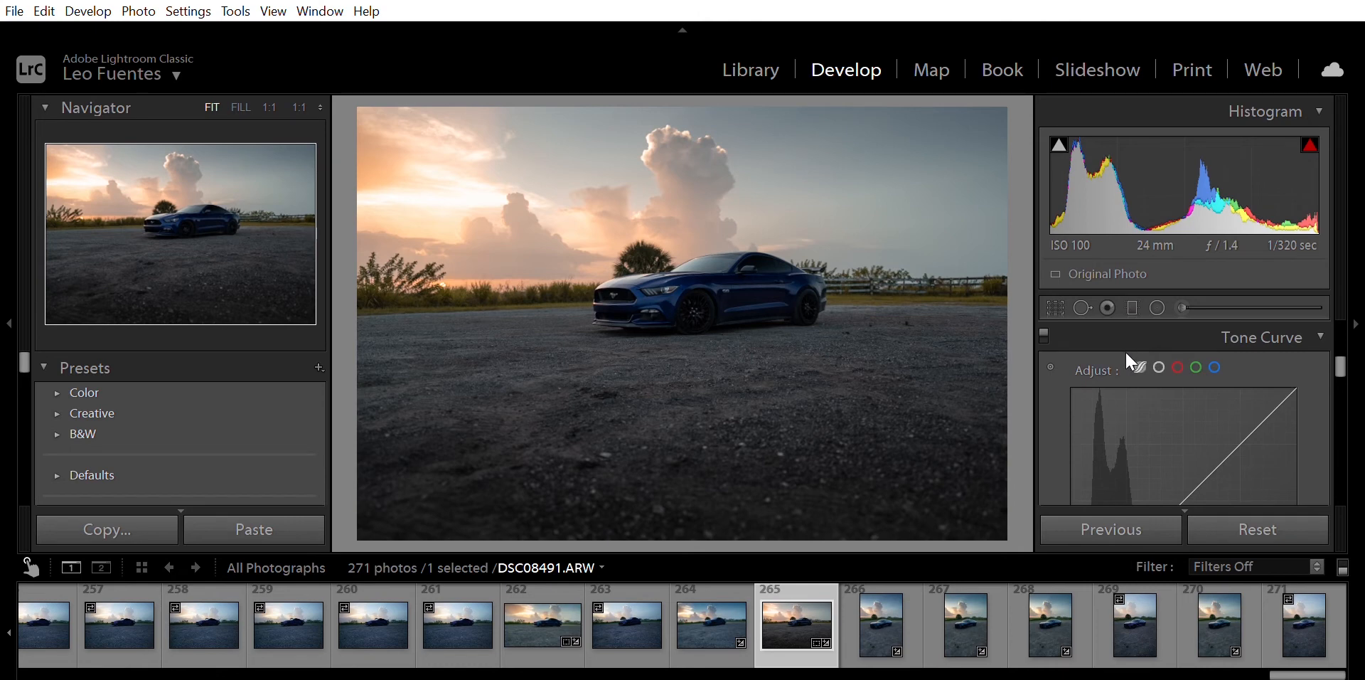
scroll(1134, 360, "down", 3)
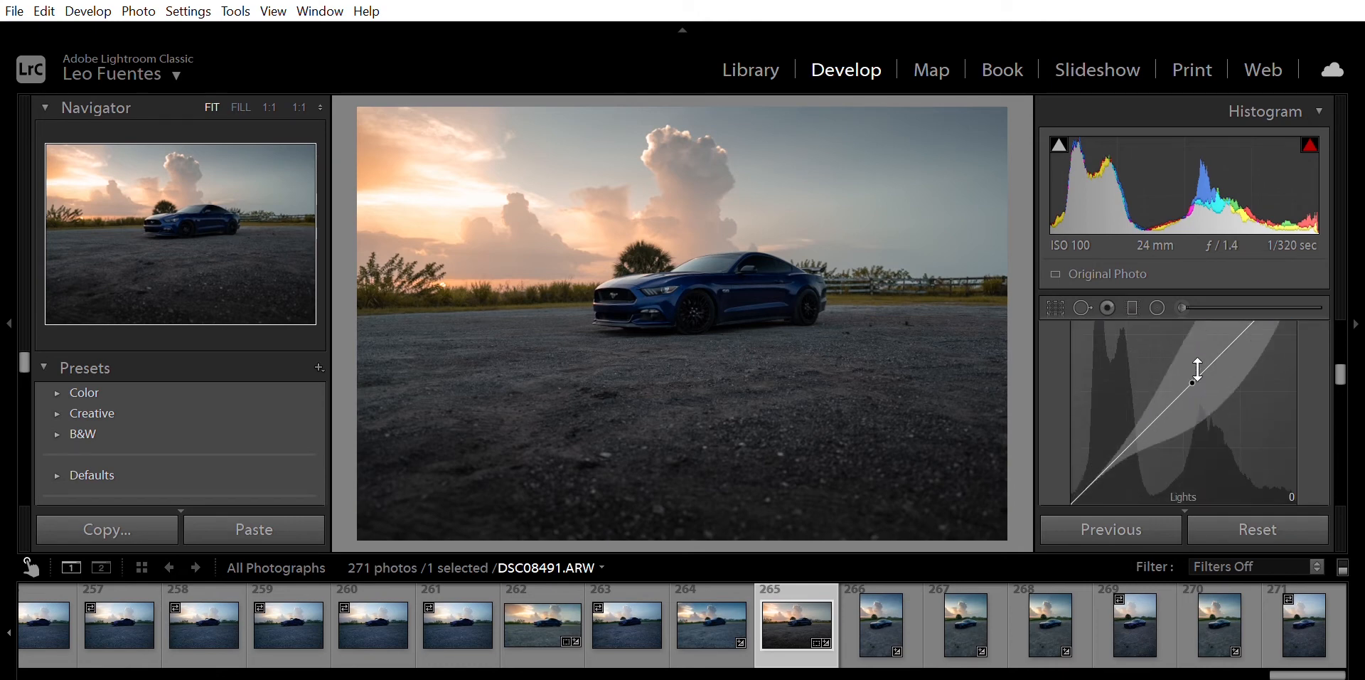
scroll(1164, 446, "up", 3)
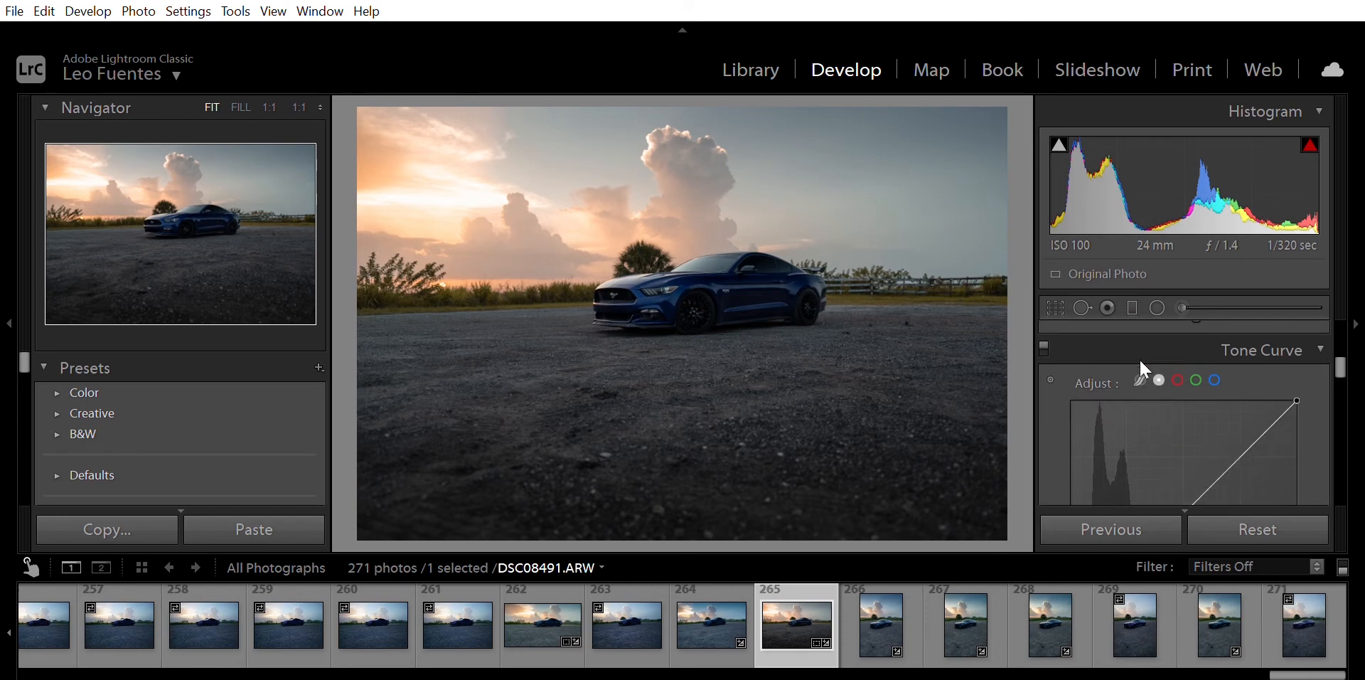
scroll(1139, 362, "down", 3)
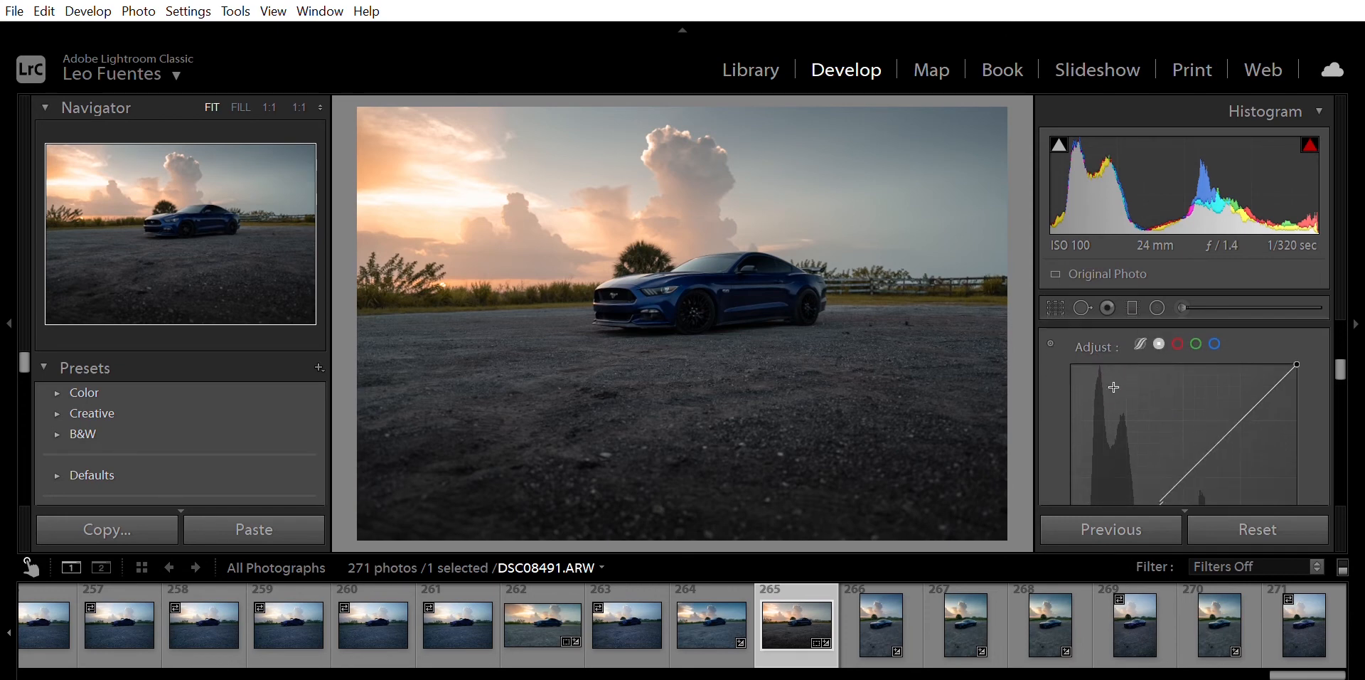
left_click(1128, 435)
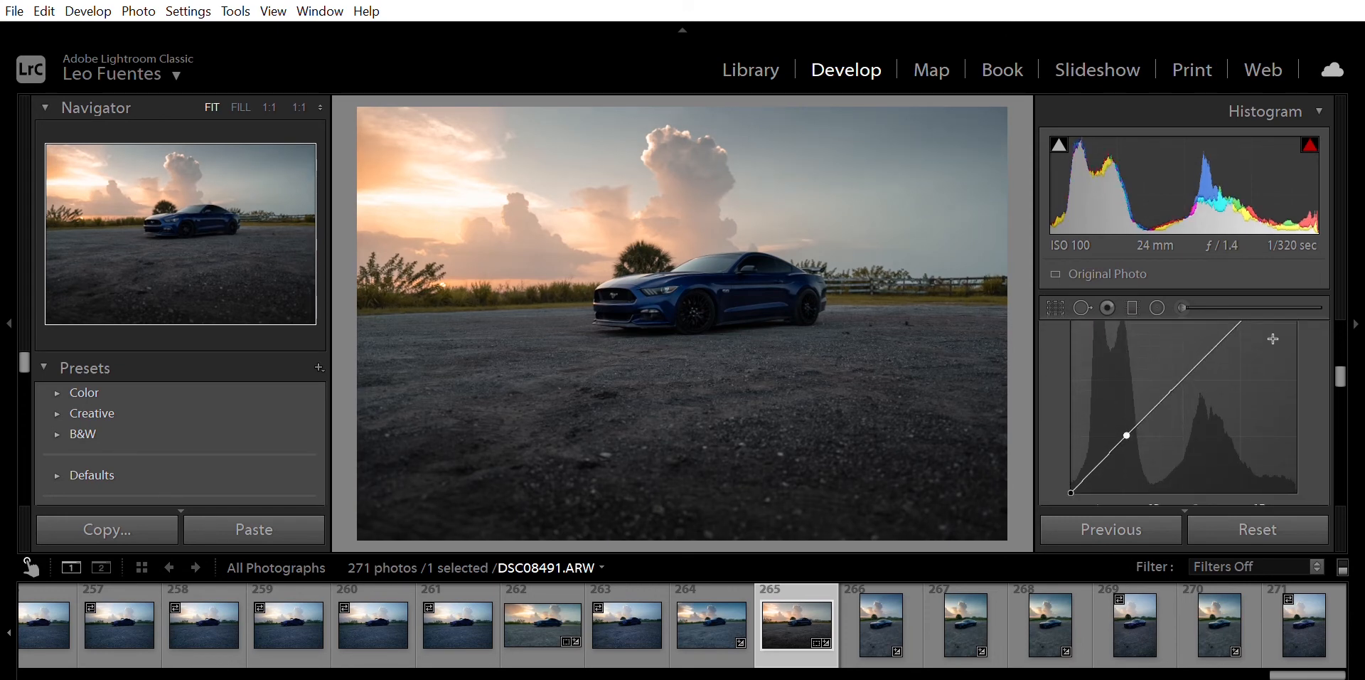
left_click(1187, 375)
scroll(1190, 372, "up", 2)
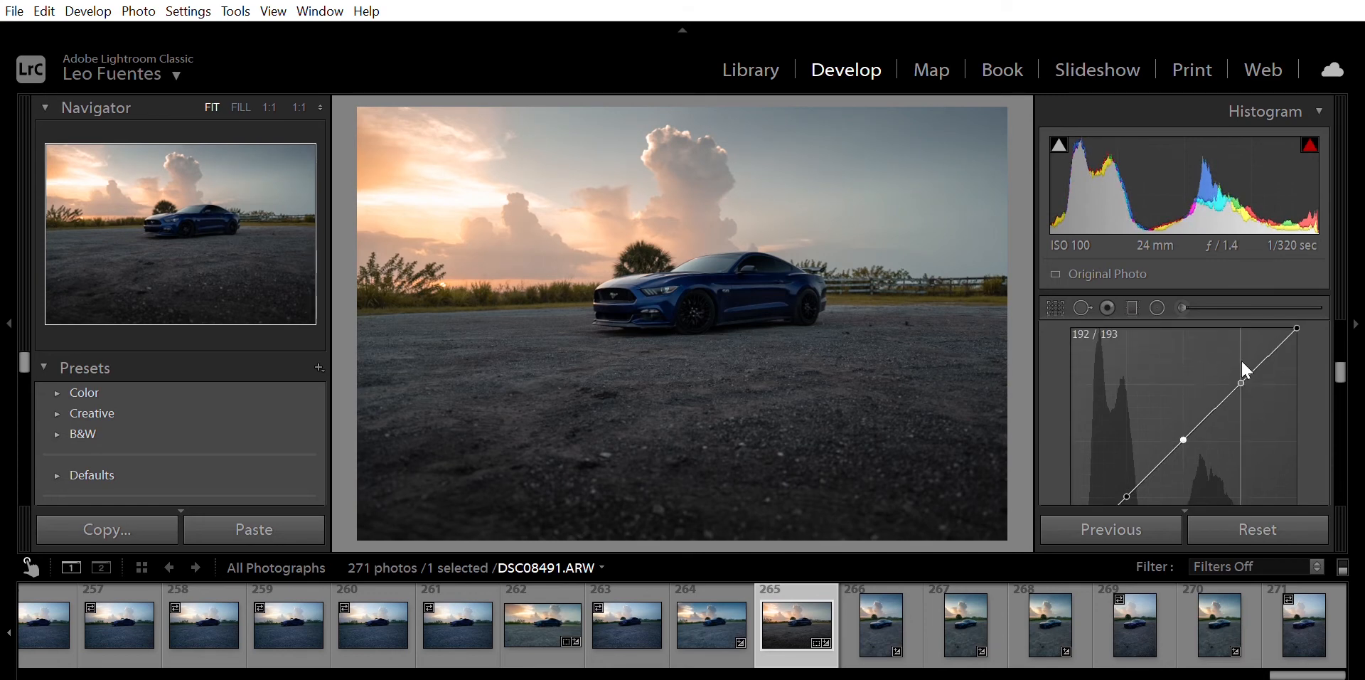
left_click(1244, 381)
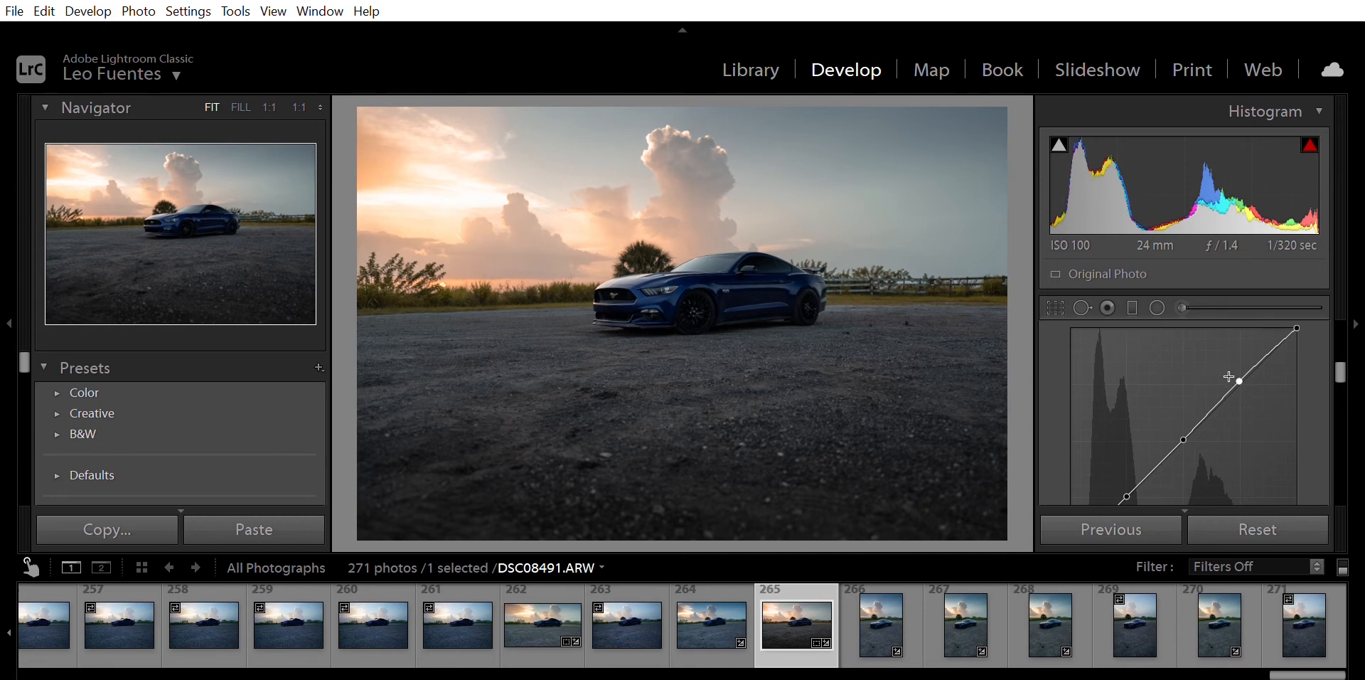
Raise the tone curve's highlight, midtone and shadow points slightly above the diagonal to brighten the photo
left_click_drag(1243, 359, 1240, 359)
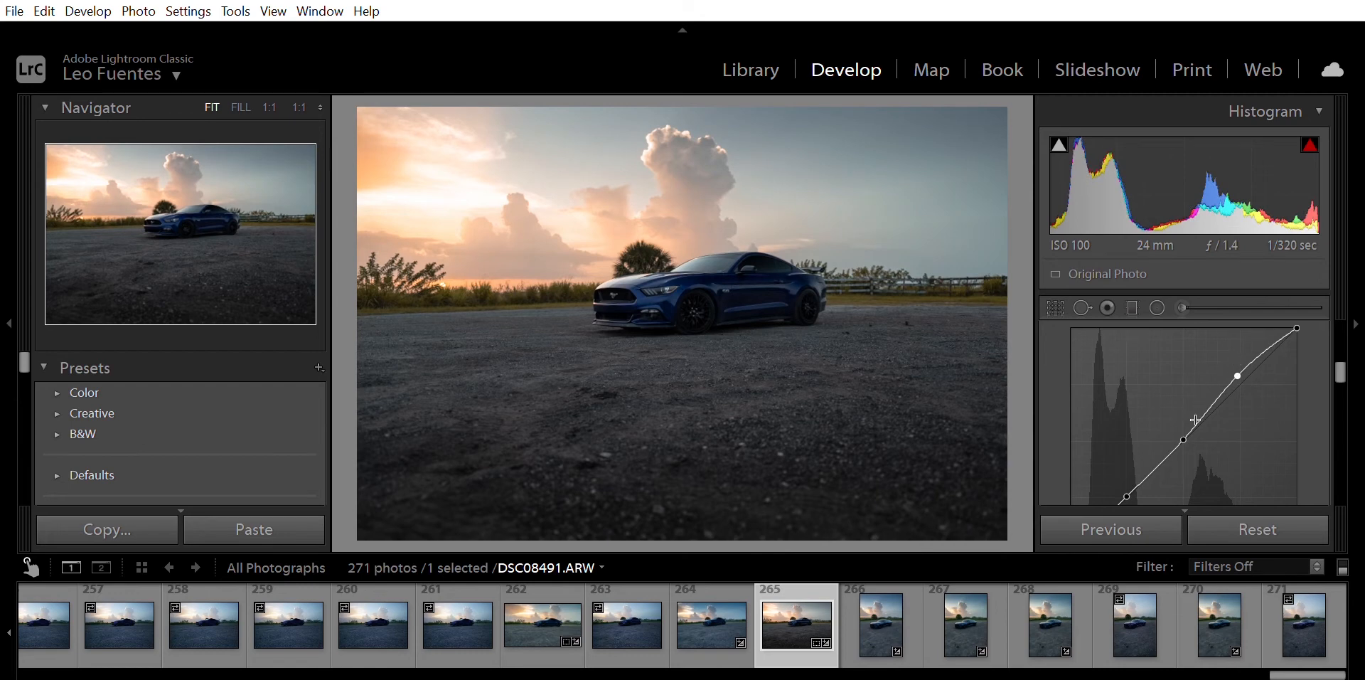
left_click_drag(1188, 424, 1181, 408)
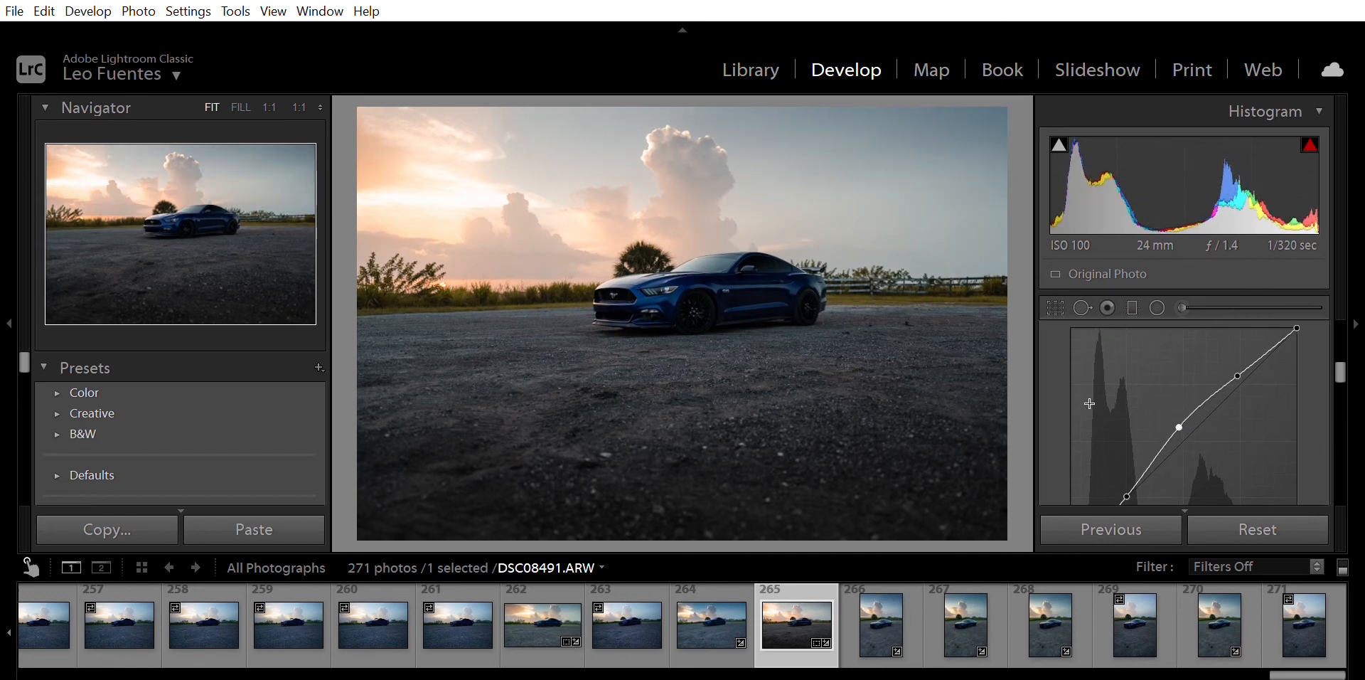
scroll(1088, 398, "down", 1)
left_click_drag(1130, 453, 1126, 429)
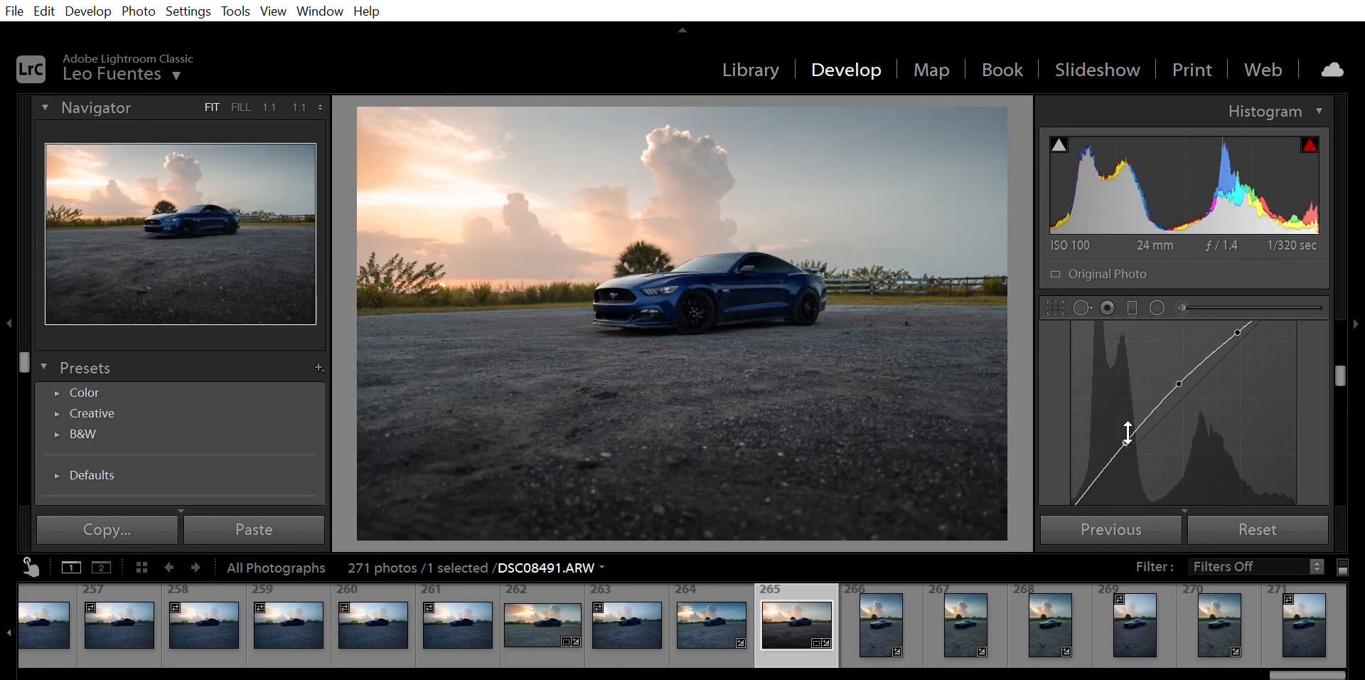
Raise the tone curve's black point to Input 8, Output 14 to fade the deepest shadows
scroll(1070, 431, "down", 2)
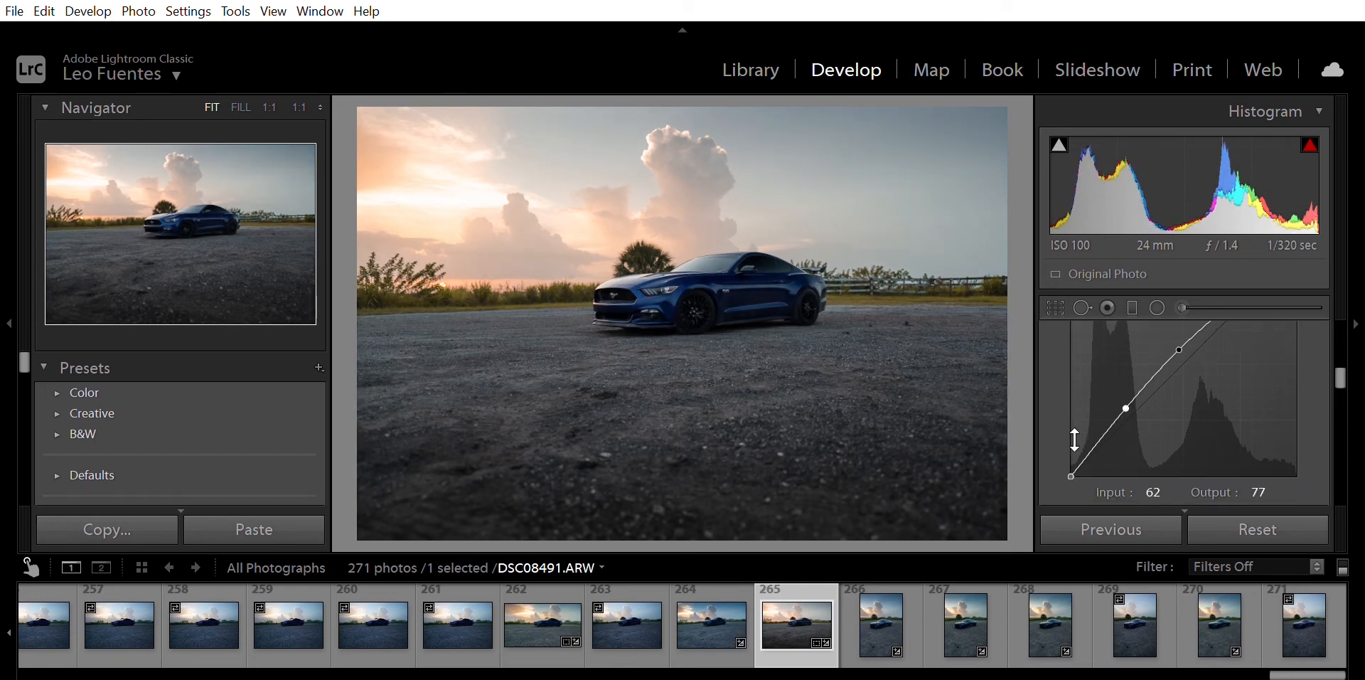
left_click_drag(1077, 417, 1079, 398)
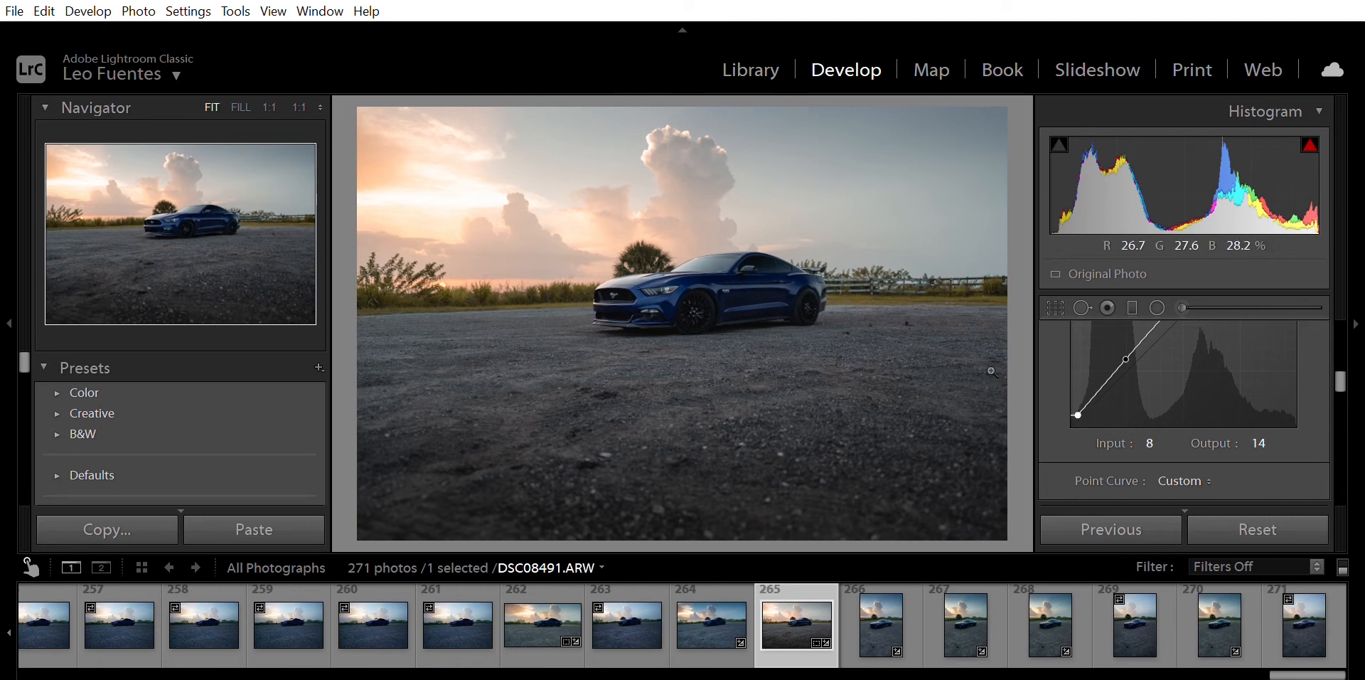
Set the photo's Clarity to +7 in the Basic presence adjustments
scroll(1057, 380, "up", 3)
scroll(1058, 385, "up", 5)
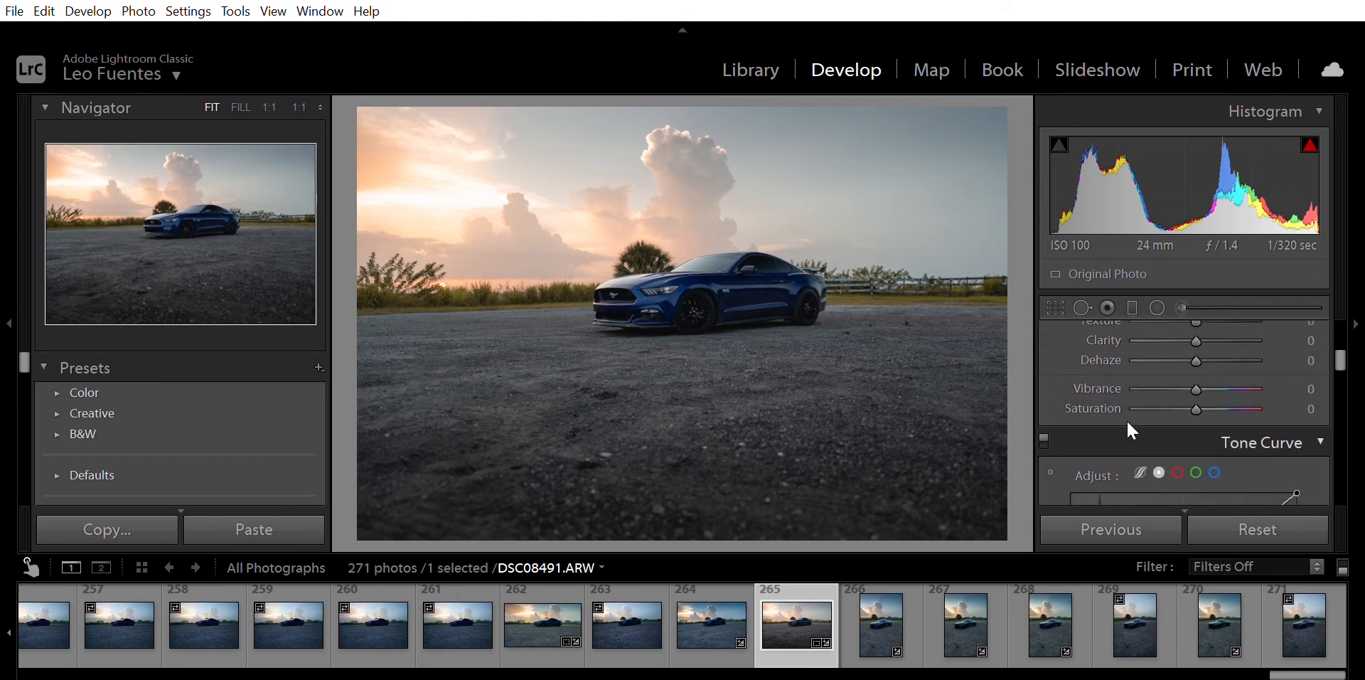
scroll(1058, 381, "up", 3)
scroll(1063, 389, "down", 1)
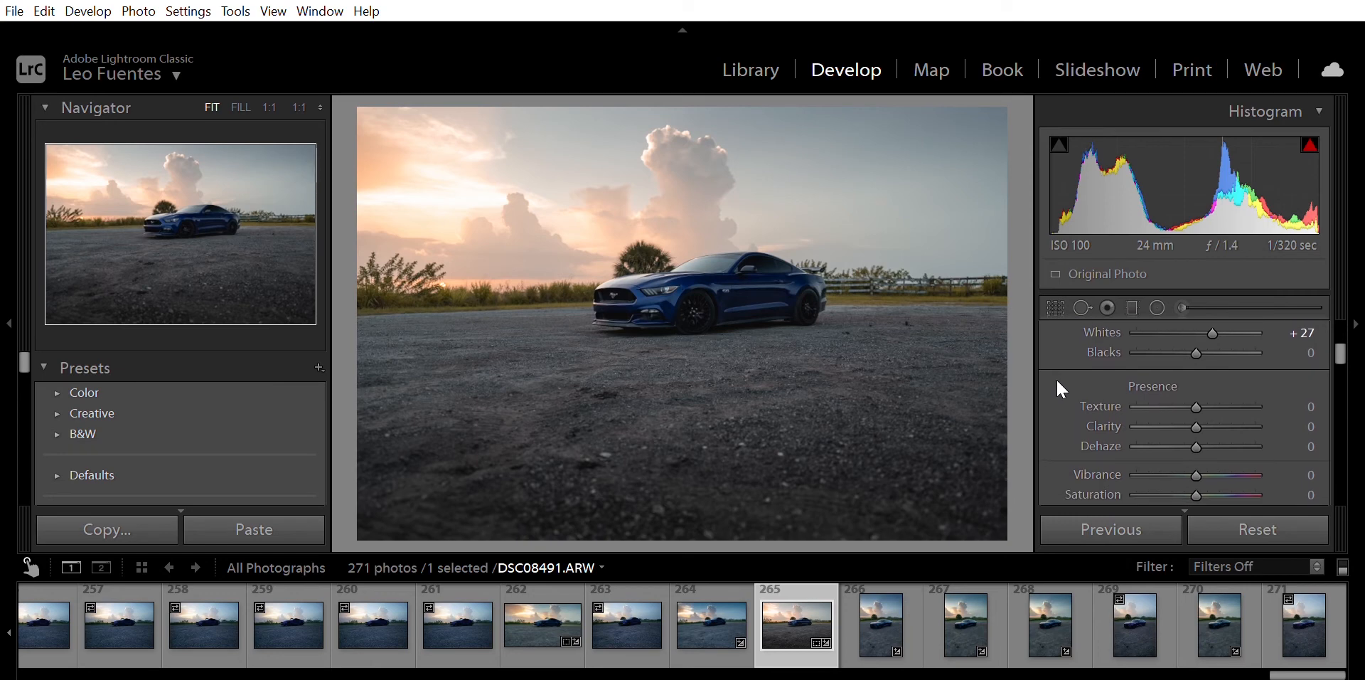
left_click_drag(1199, 405, 1203, 406)
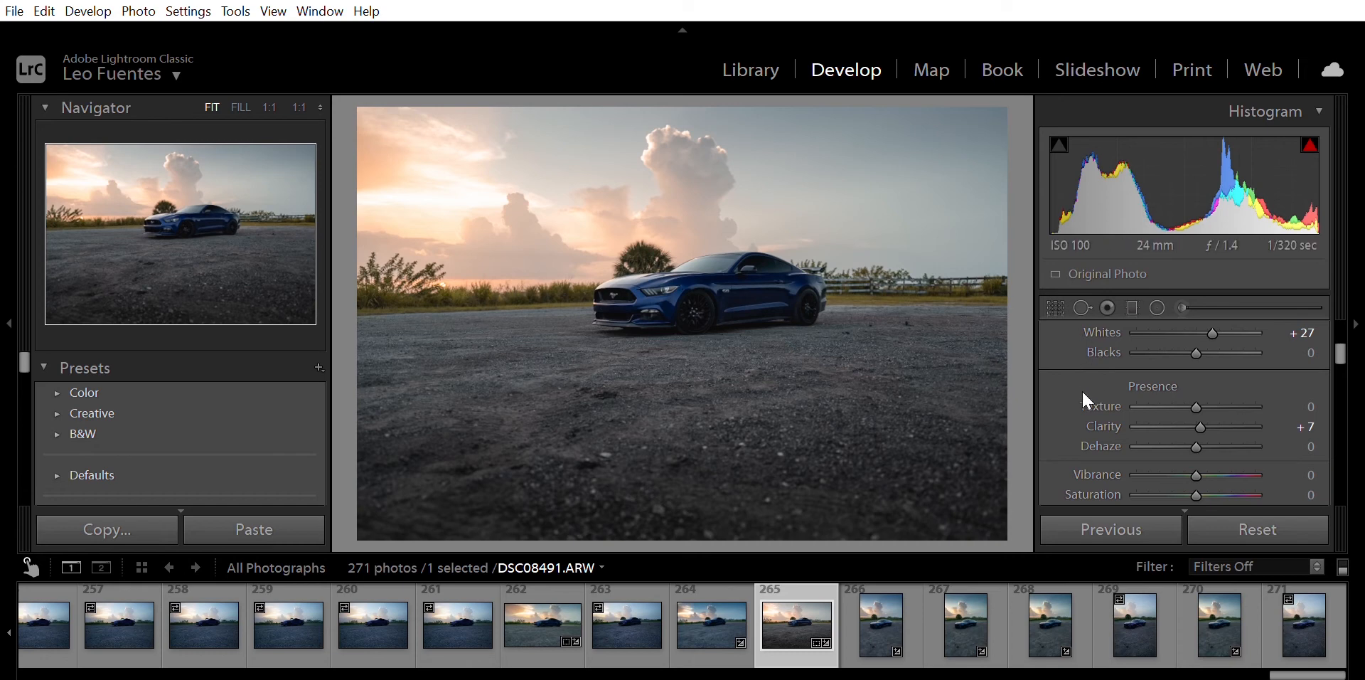
Enable Remove Chromatic Aberration in the photo's lens profile corrections
scroll(1083, 394, "down", 5)
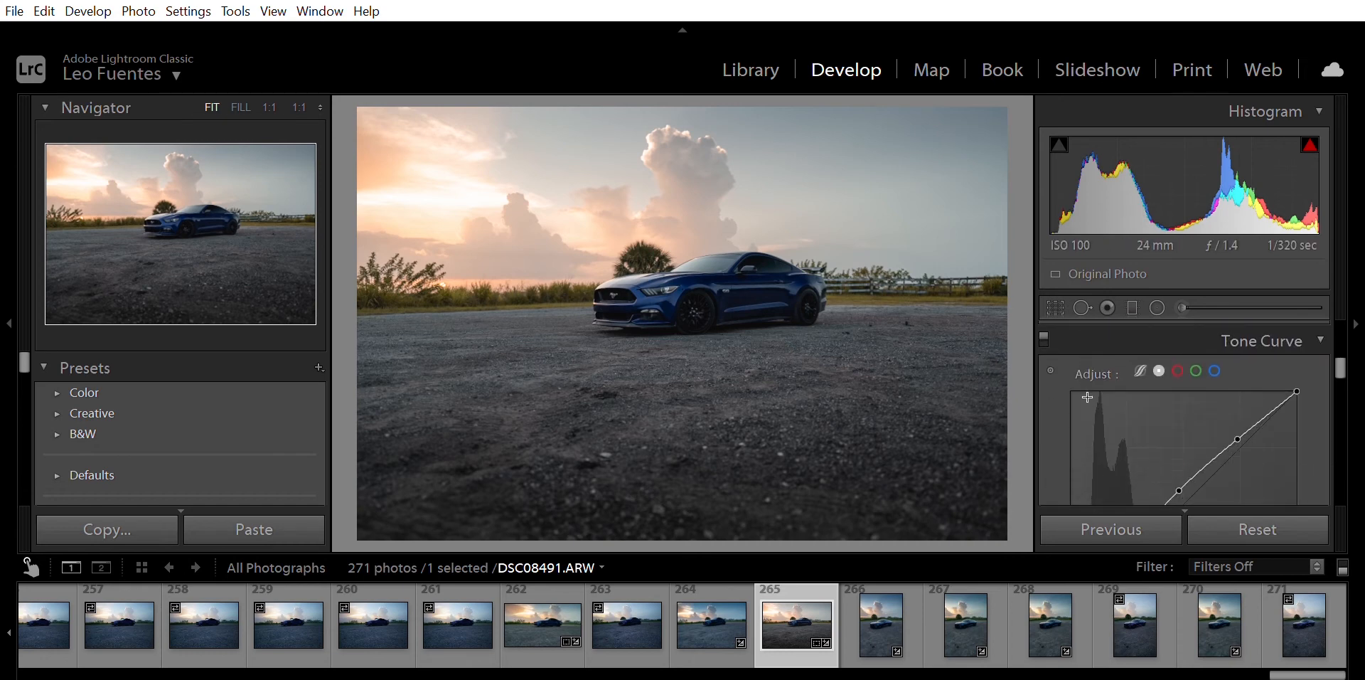
scroll(1083, 394, "down", 5)
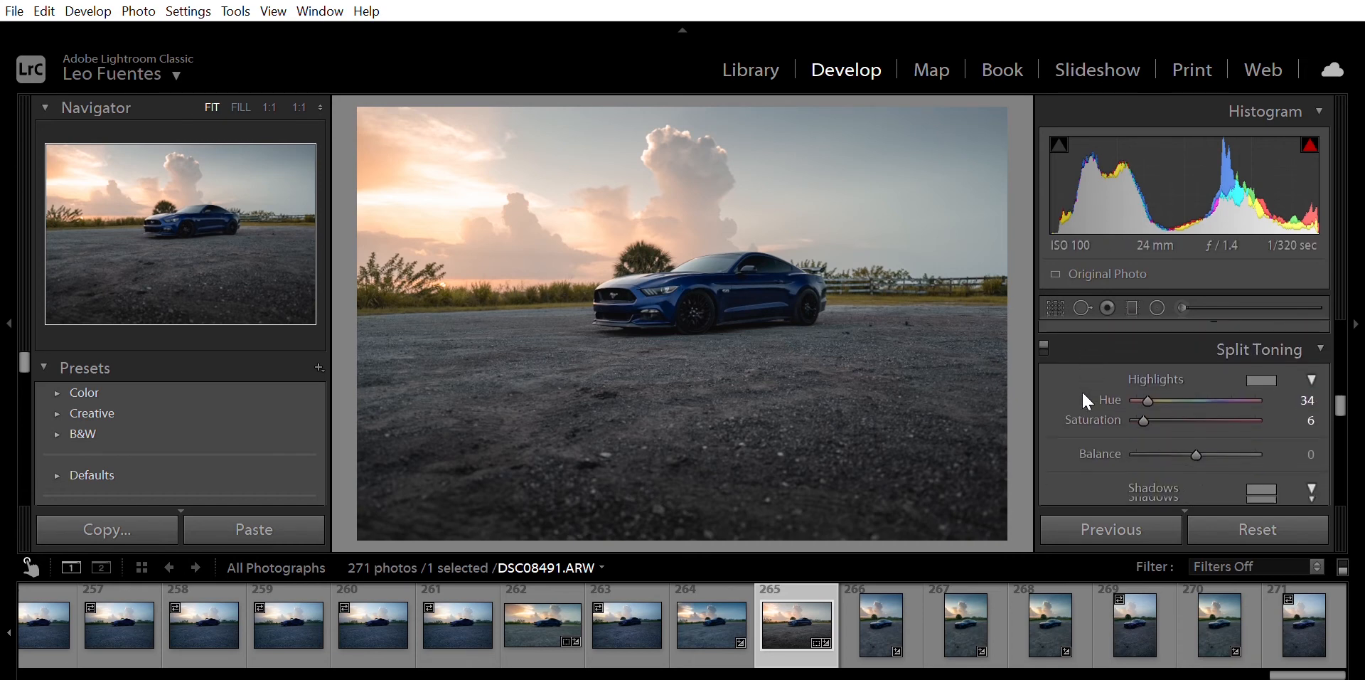
scroll(1089, 403, "down", 2)
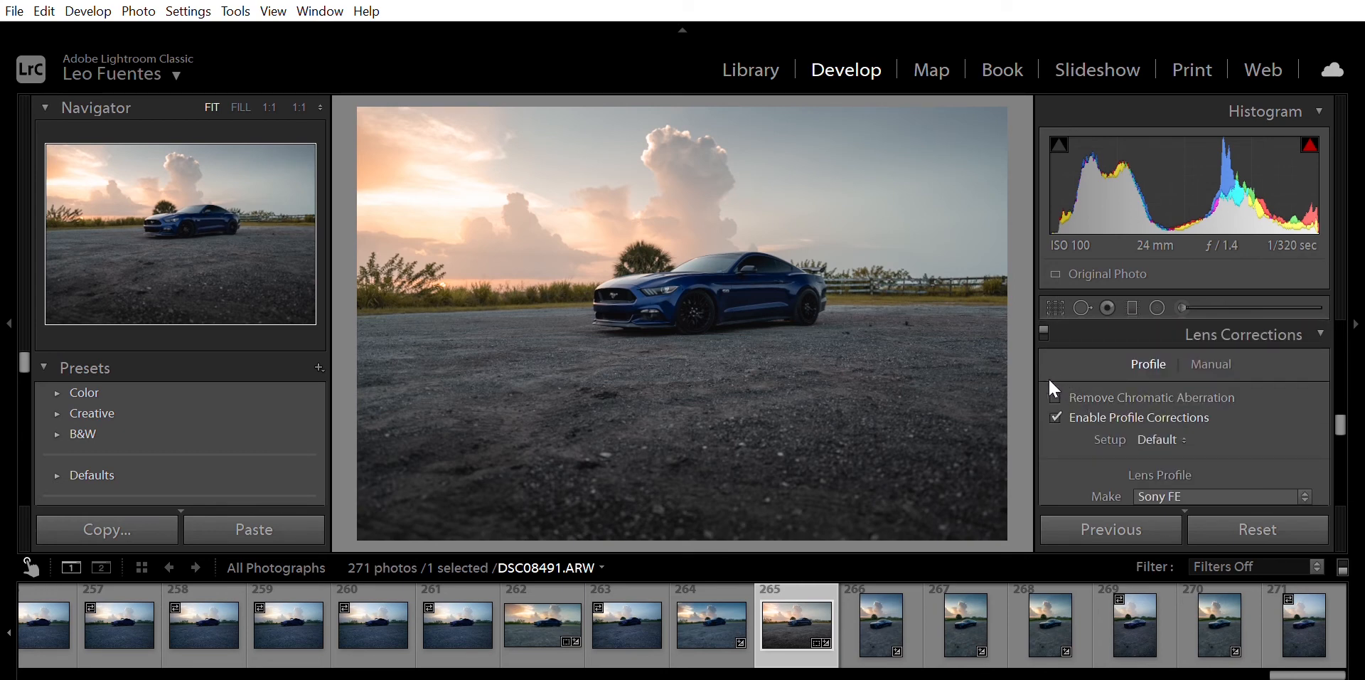
left_click(1058, 396)
Examine the car's headlight at 1:1 zoom and compare the edited photo with its unedited version
scroll(1114, 437, "down", 5)
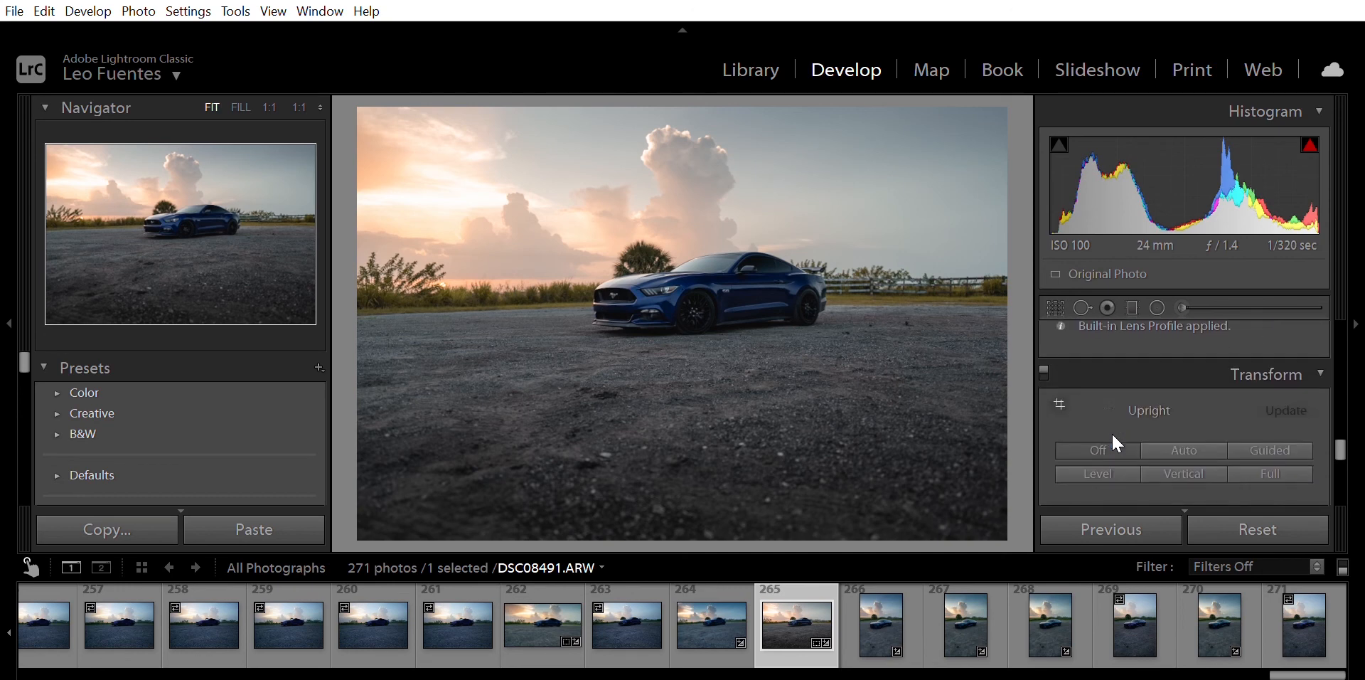
scroll(1113, 437, "down", 4)
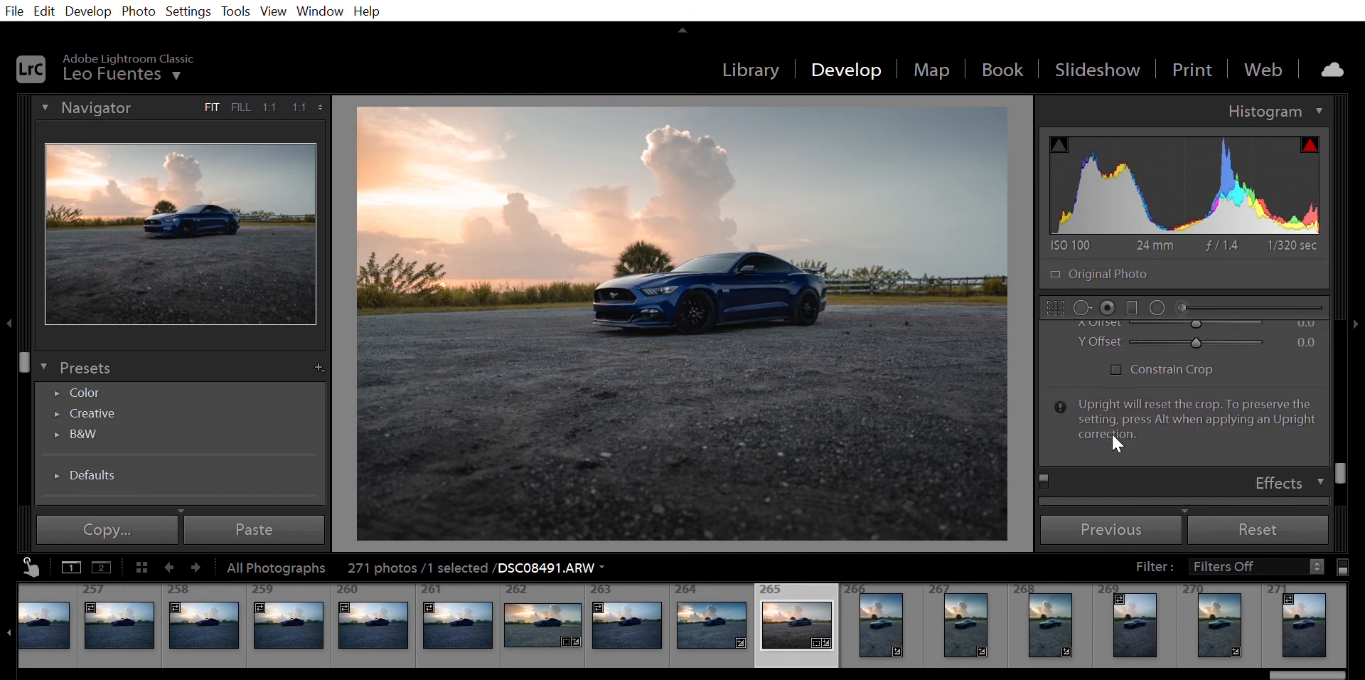
scroll(1118, 445, "down", 3)
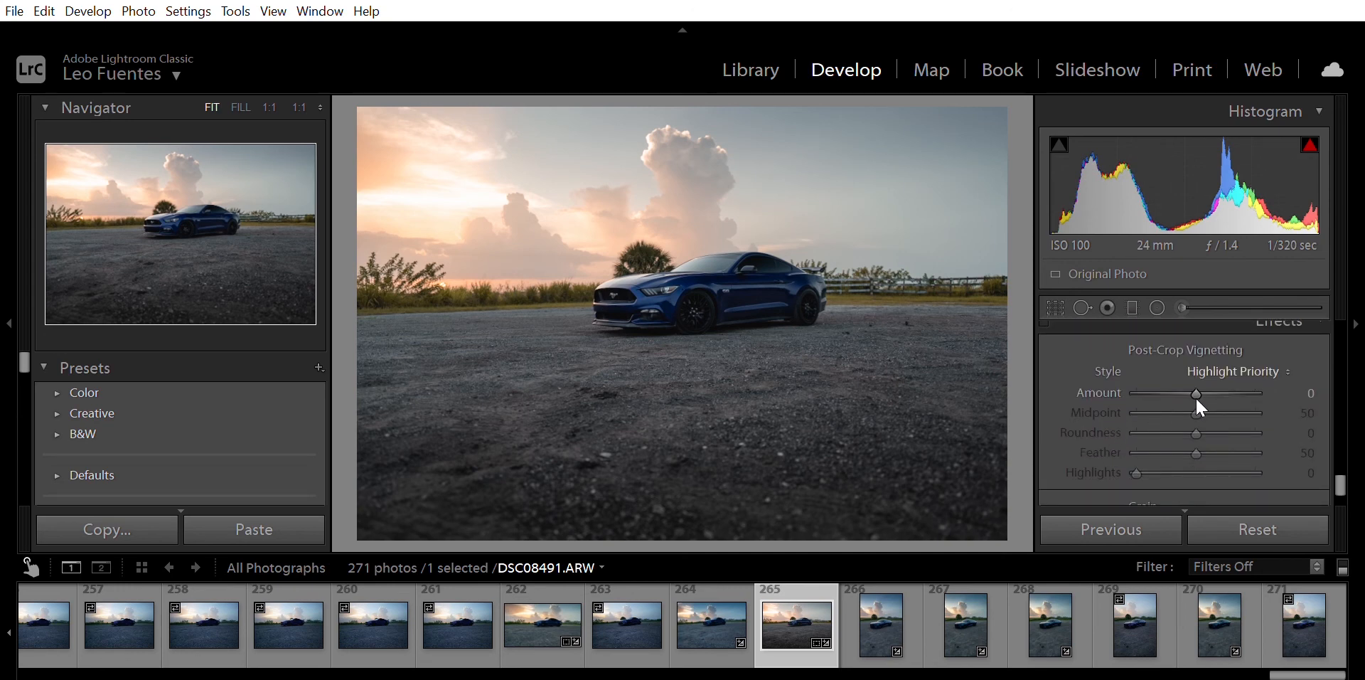
scroll(1154, 460, "down", 3)
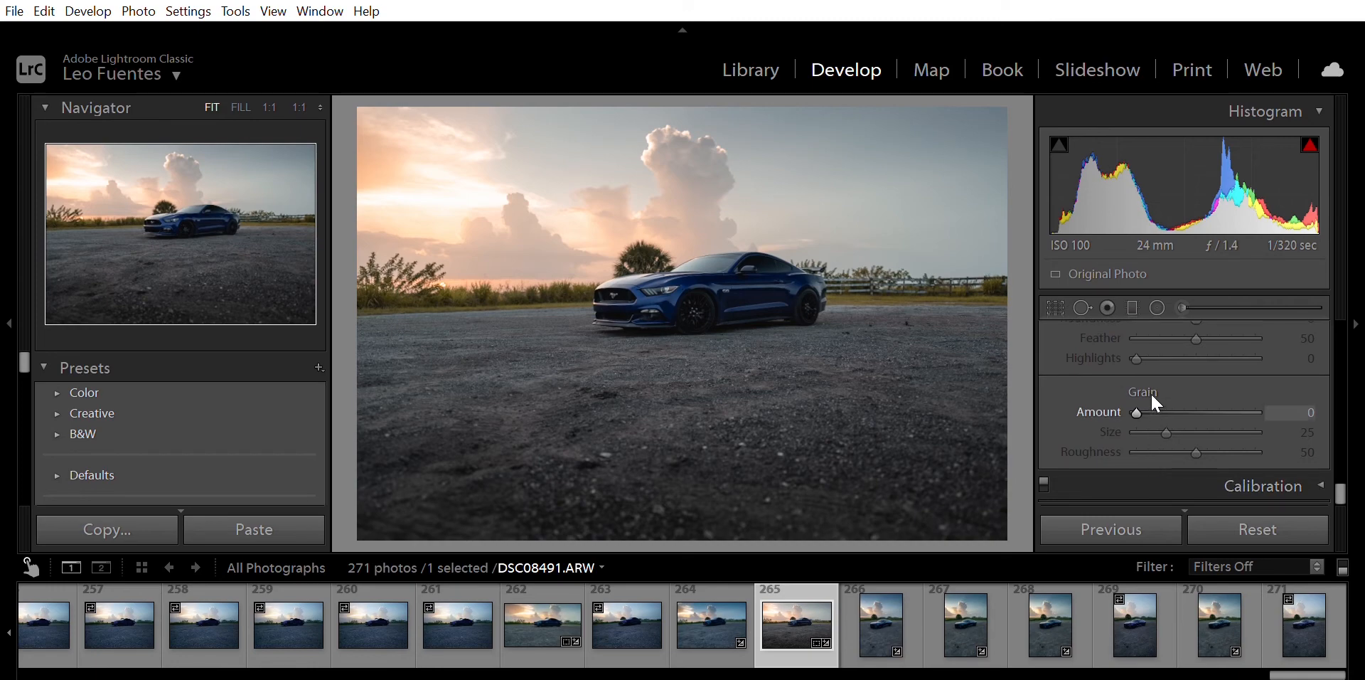
left_click(662, 275)
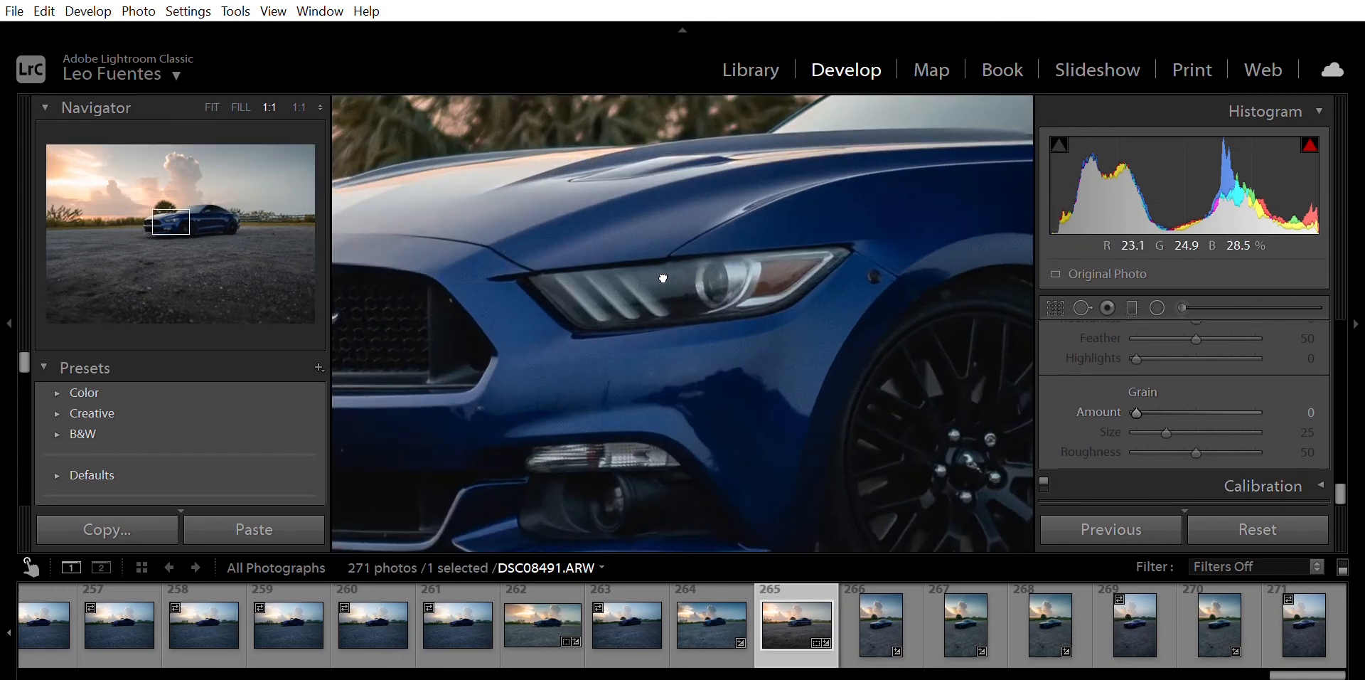
left_click(663, 275)
key("backslash")
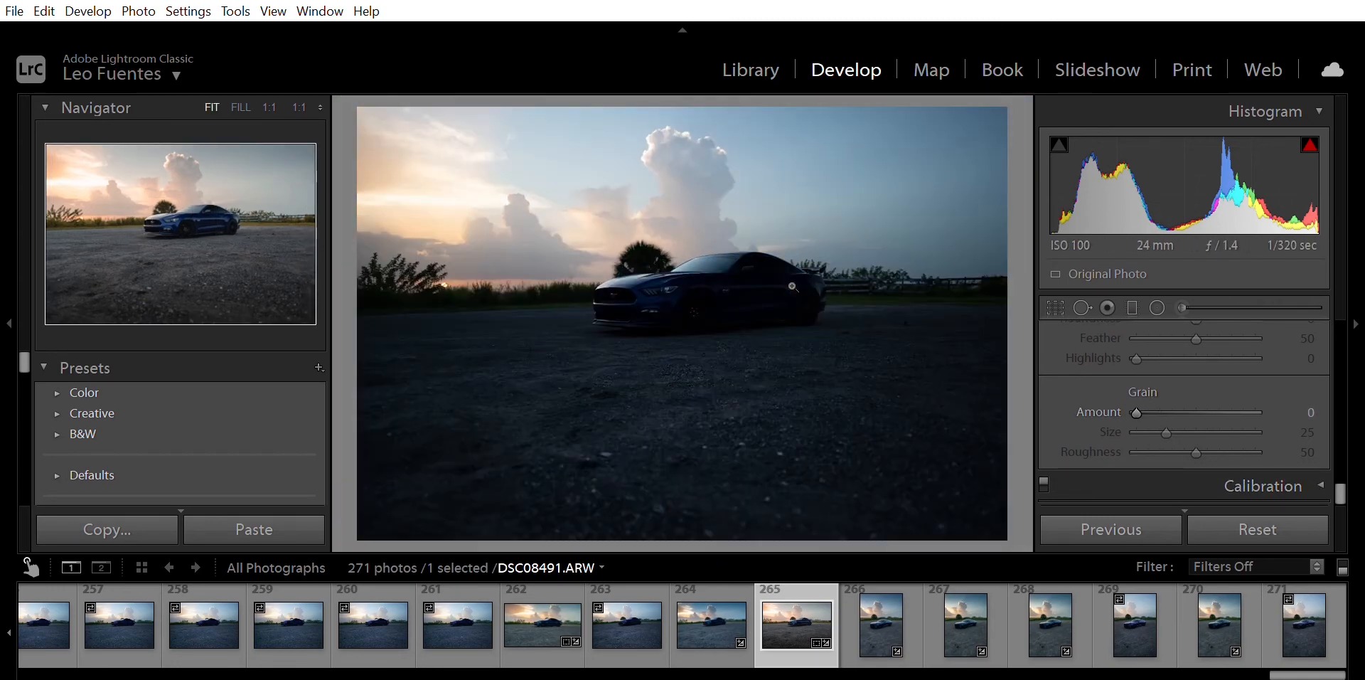
key("backslash")
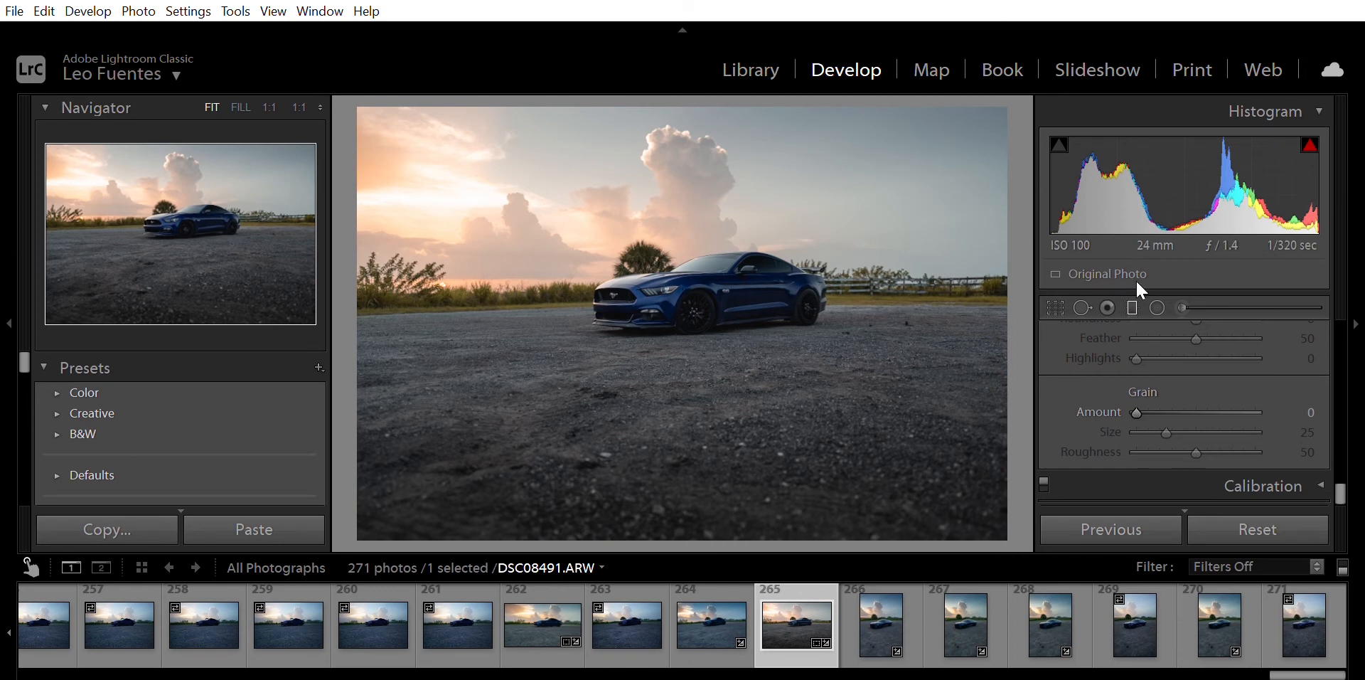
Select the existing graduated filter over the sky and set its Dehaze to 20
key("m")
left_click(669, 186)
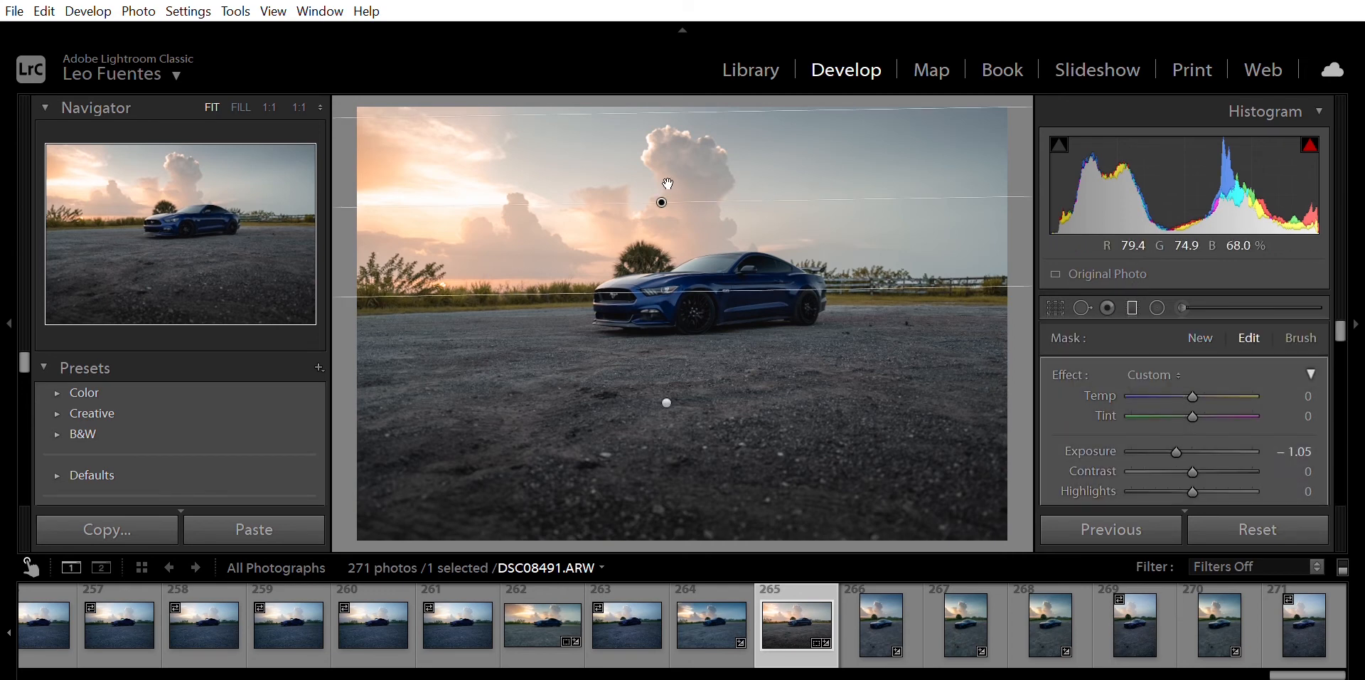
key("o")
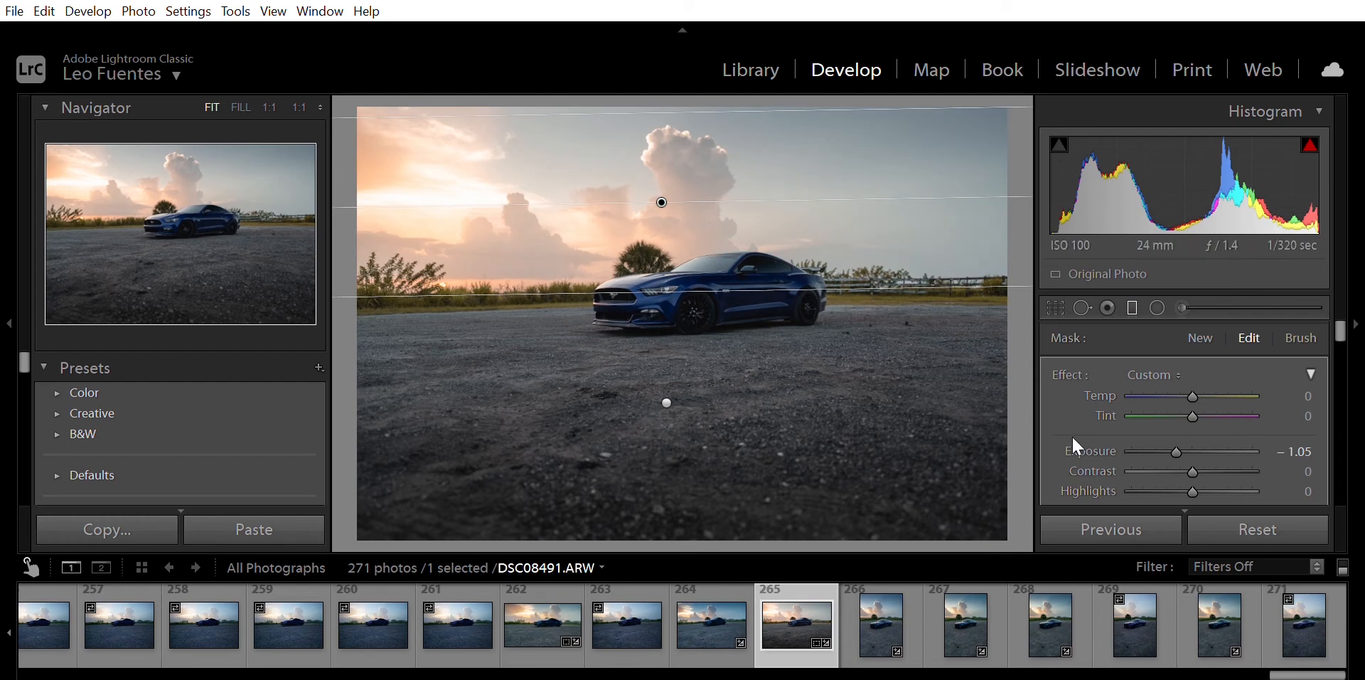
scroll(1076, 441, "down", 5)
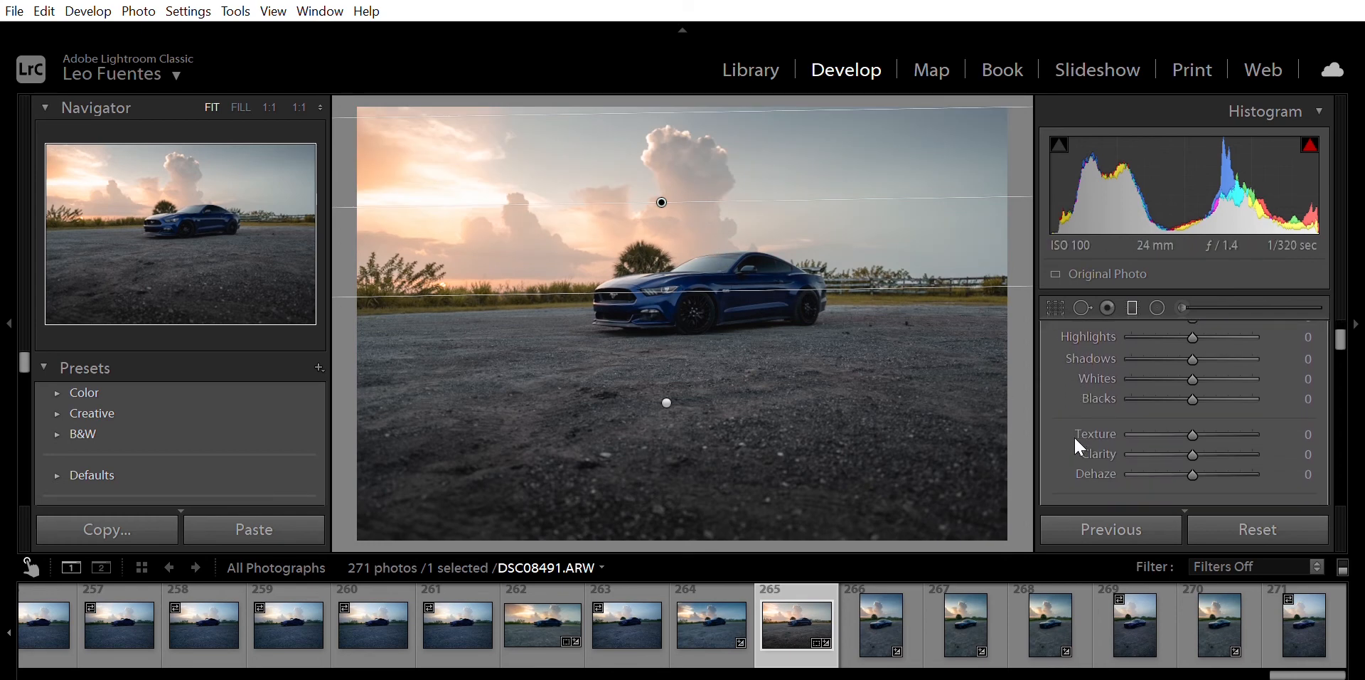
left_click_drag(1197, 461, 1265, 449)
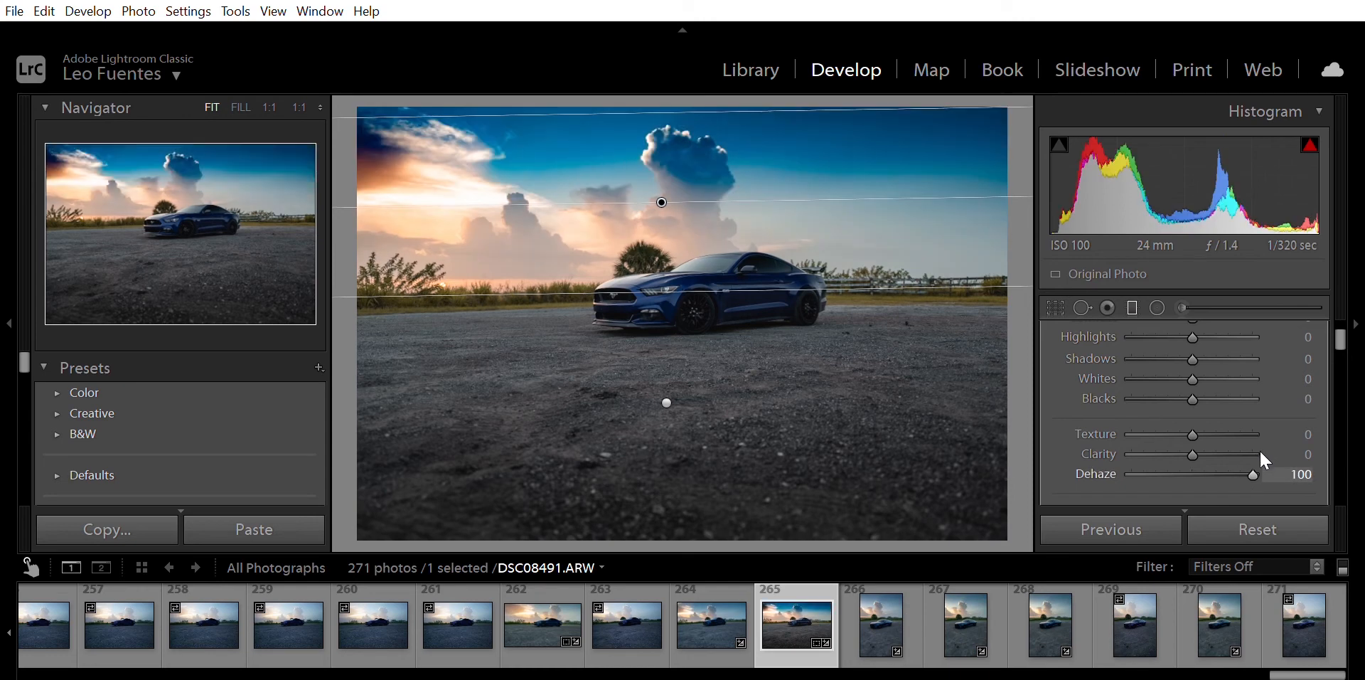
left_click_drag(1236, 462, 1210, 449)
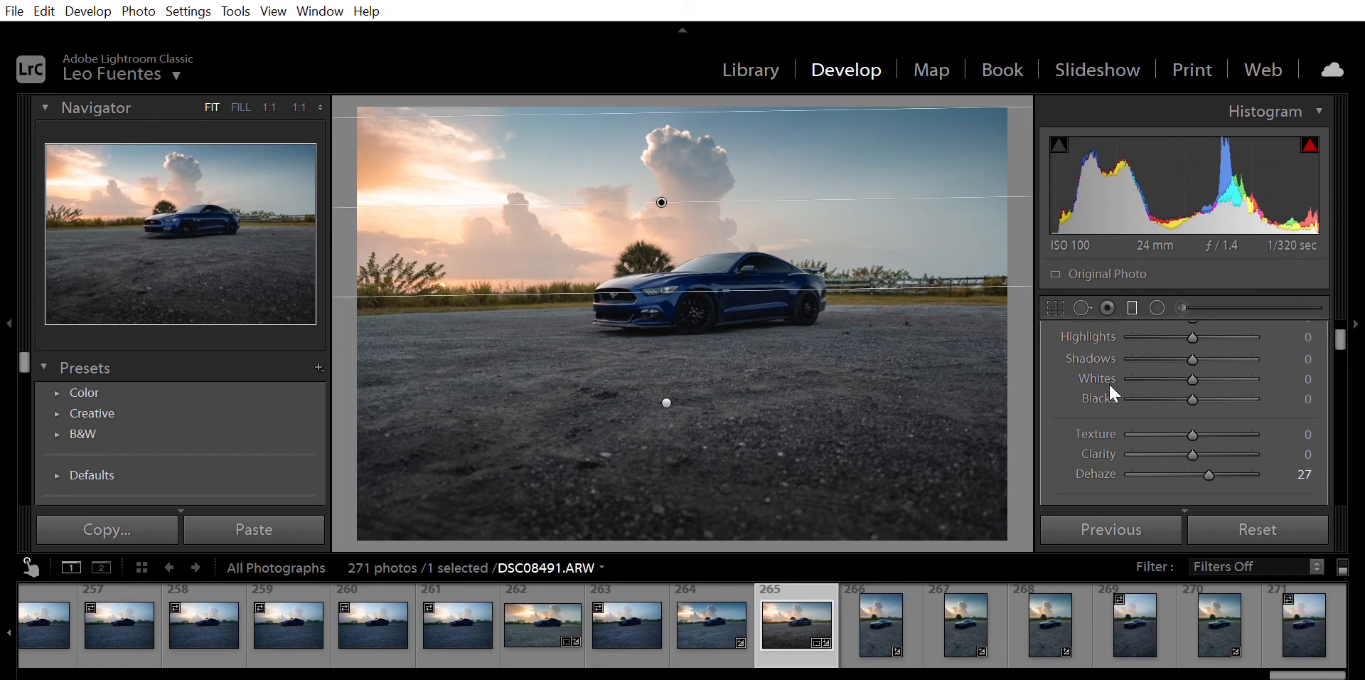
left_click_drag(1207, 456, 1203, 455)
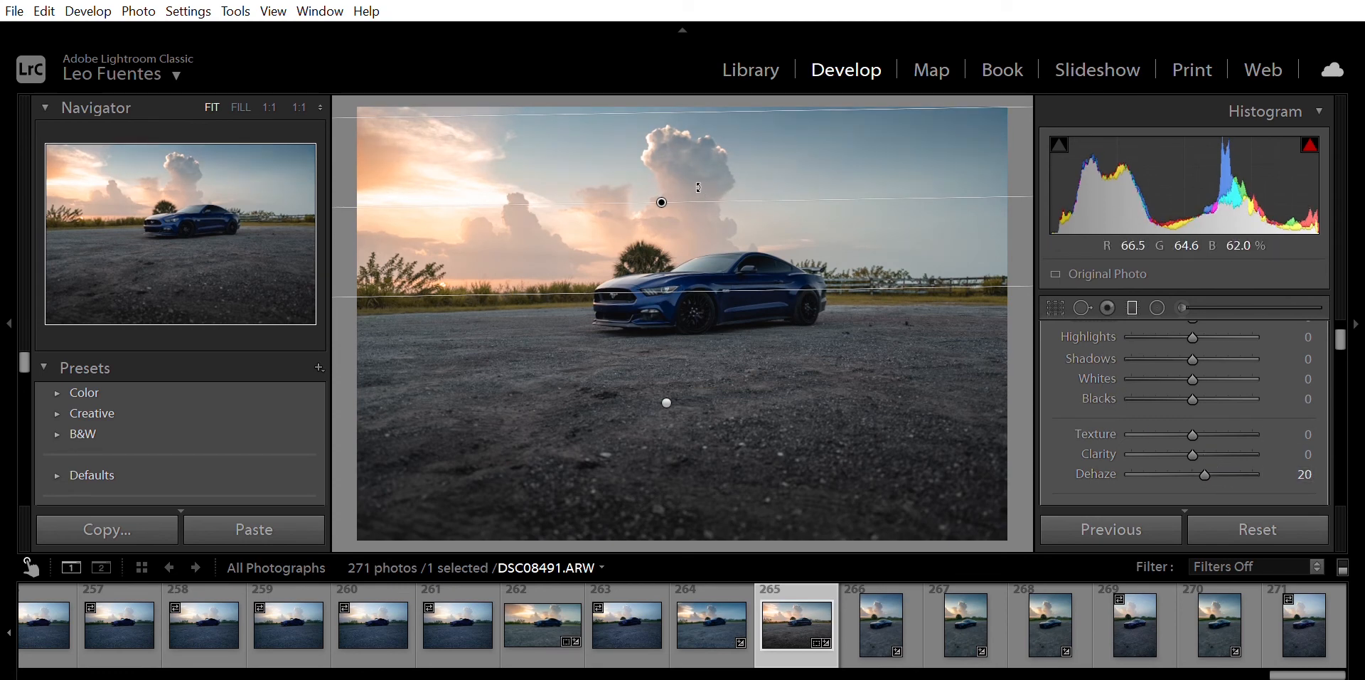
Extend the sky graduated filter down to the horizon and set its Temp to 20
mouse_move(668, 190)
left_mouse_down()
mouse_move(675, 206)
mouse_move(674, 193)
left_mouse_up()
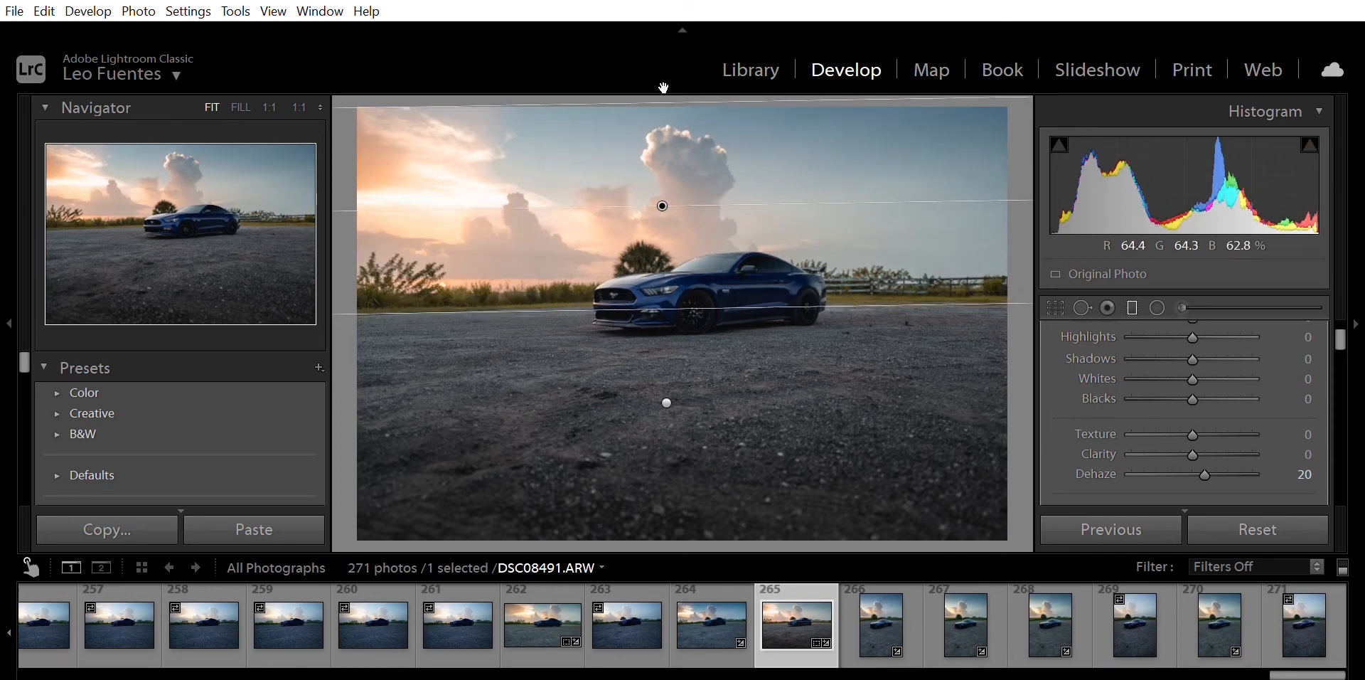
scroll(1139, 416, "up", 3)
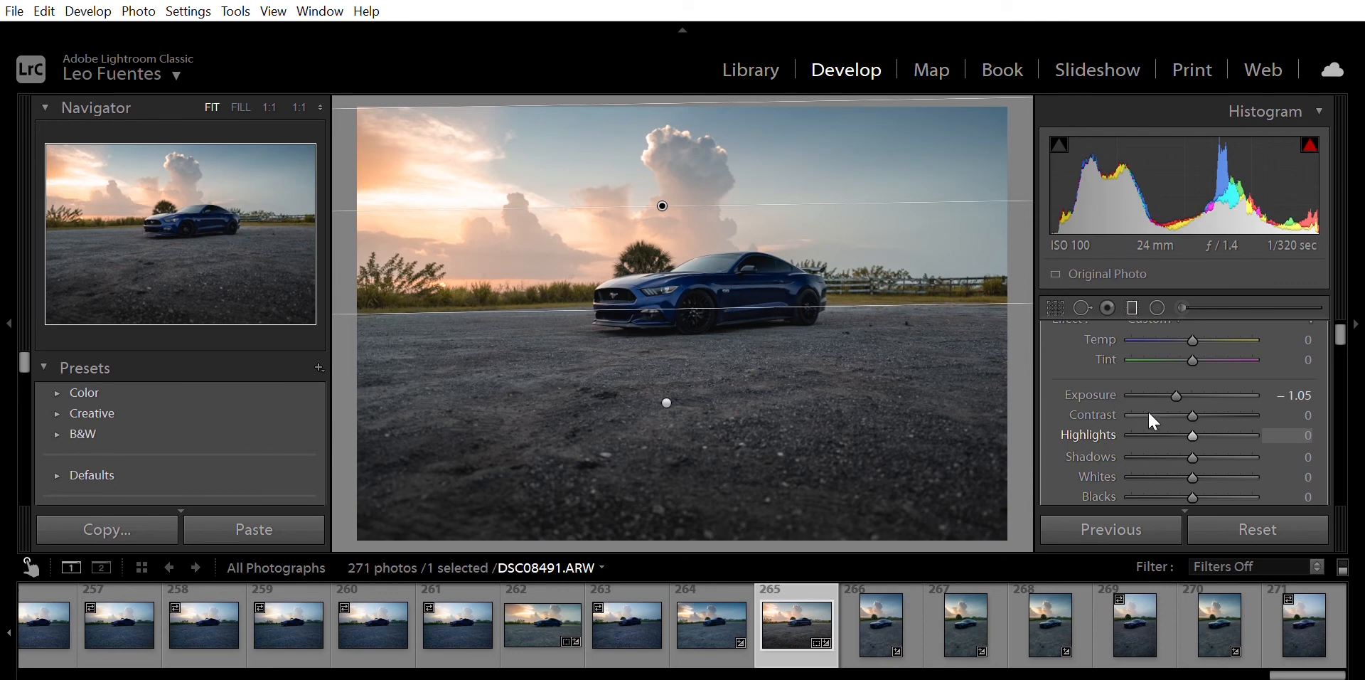
left_click_drag(1204, 325, 1216, 325)
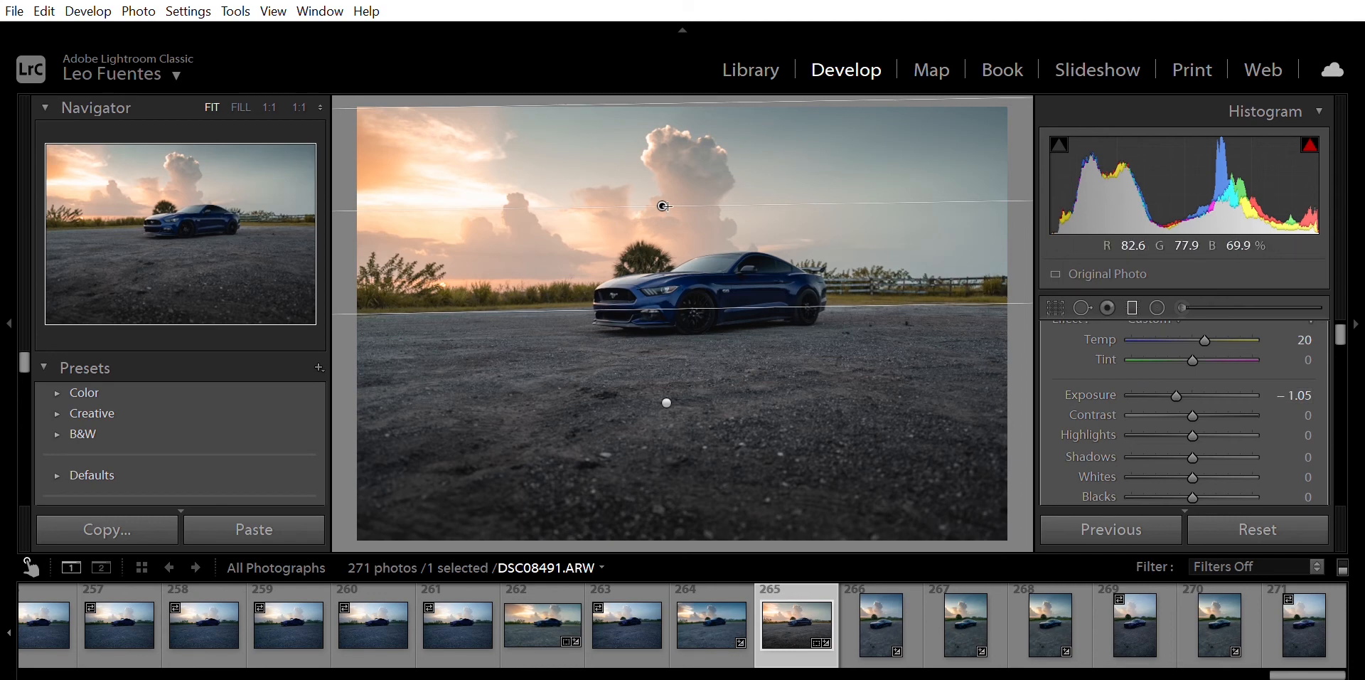
Tint the sky graduated filter a muted pink, finish editing it, and compare the photo with its unedited version
scroll(1111, 418, "down", 5)
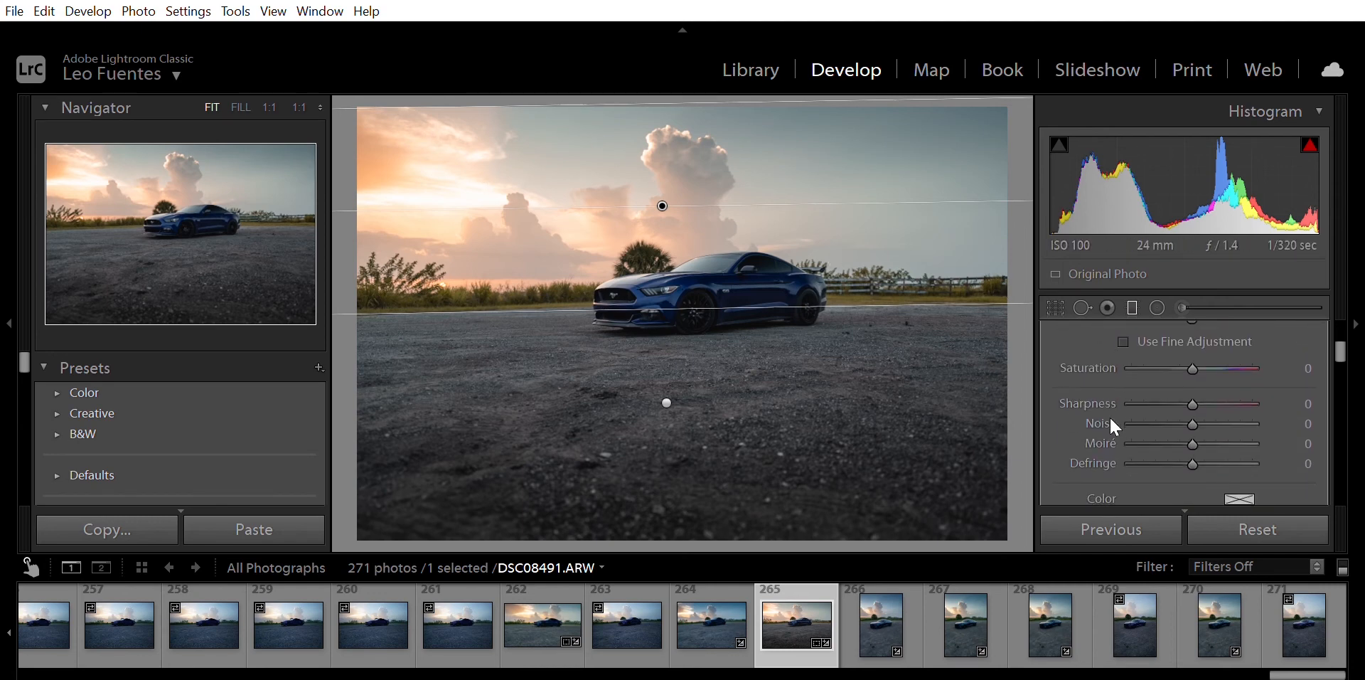
scroll(1111, 420, "down", 5)
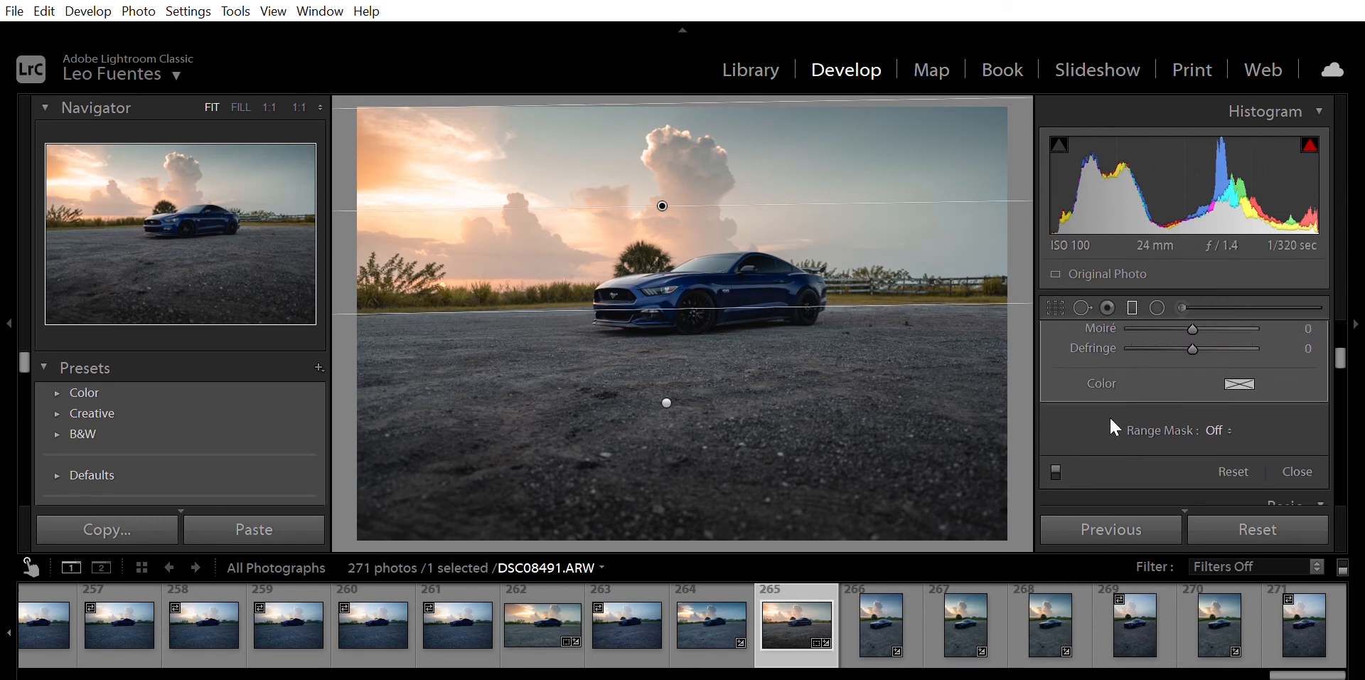
left_click_drag(1241, 347, 965, 348)
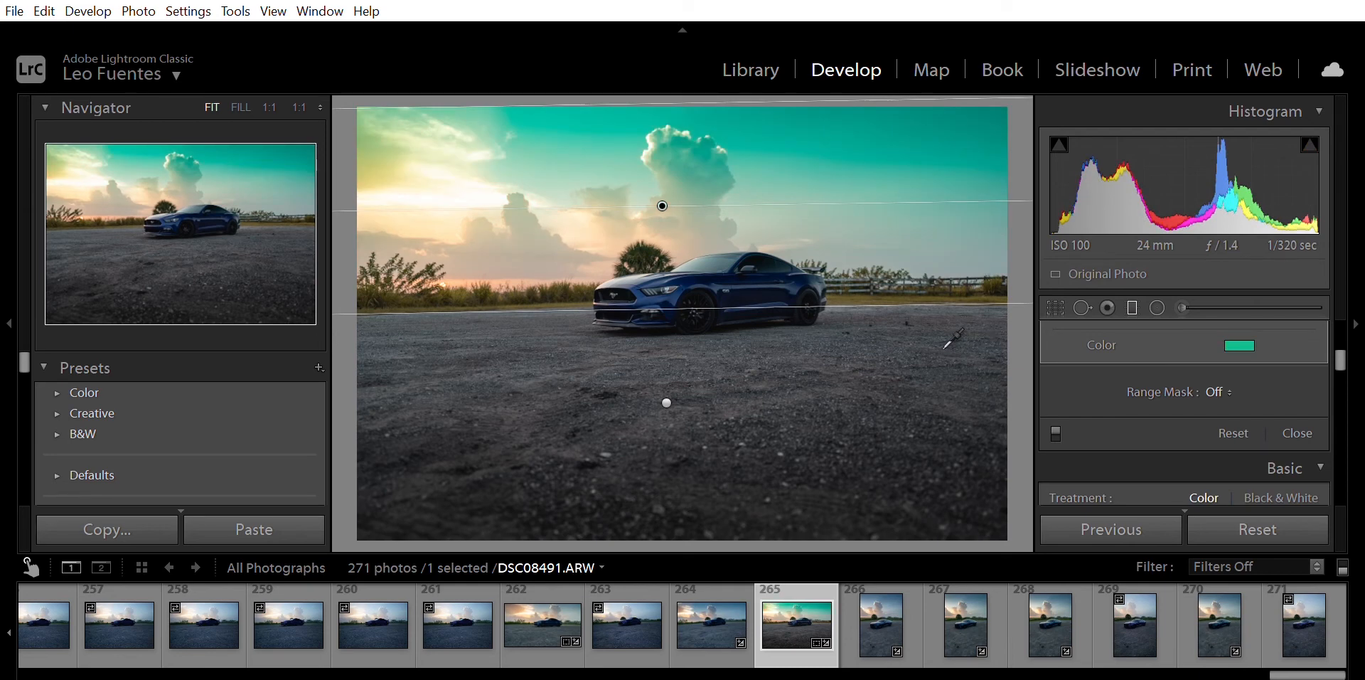
left_click(823, 418)
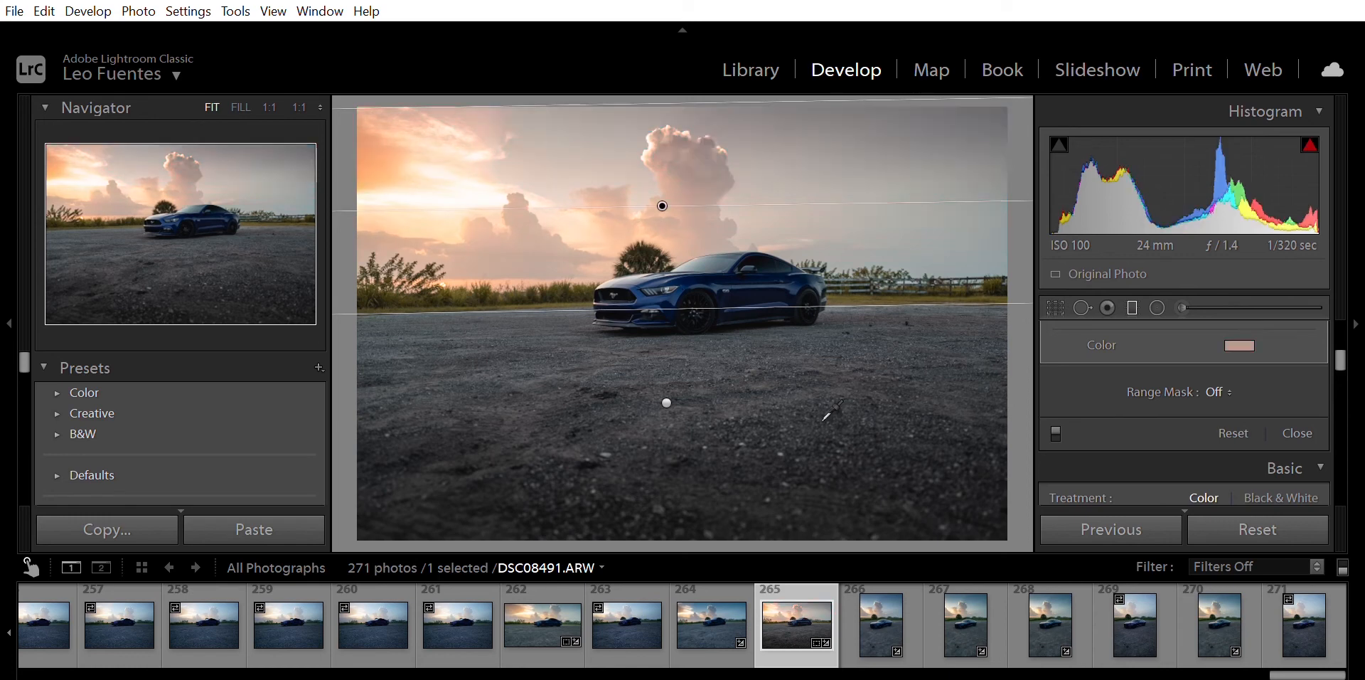
left_click(814, 433)
left_click(1302, 429)
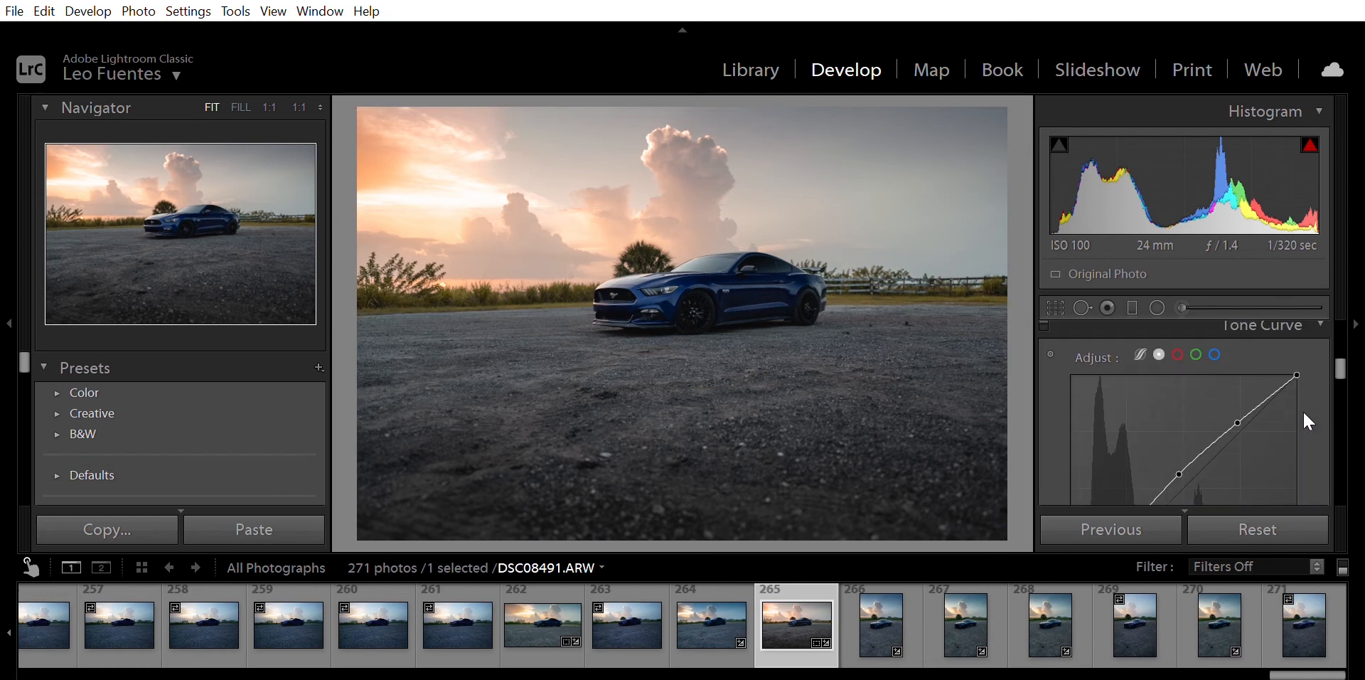
key("backslash")
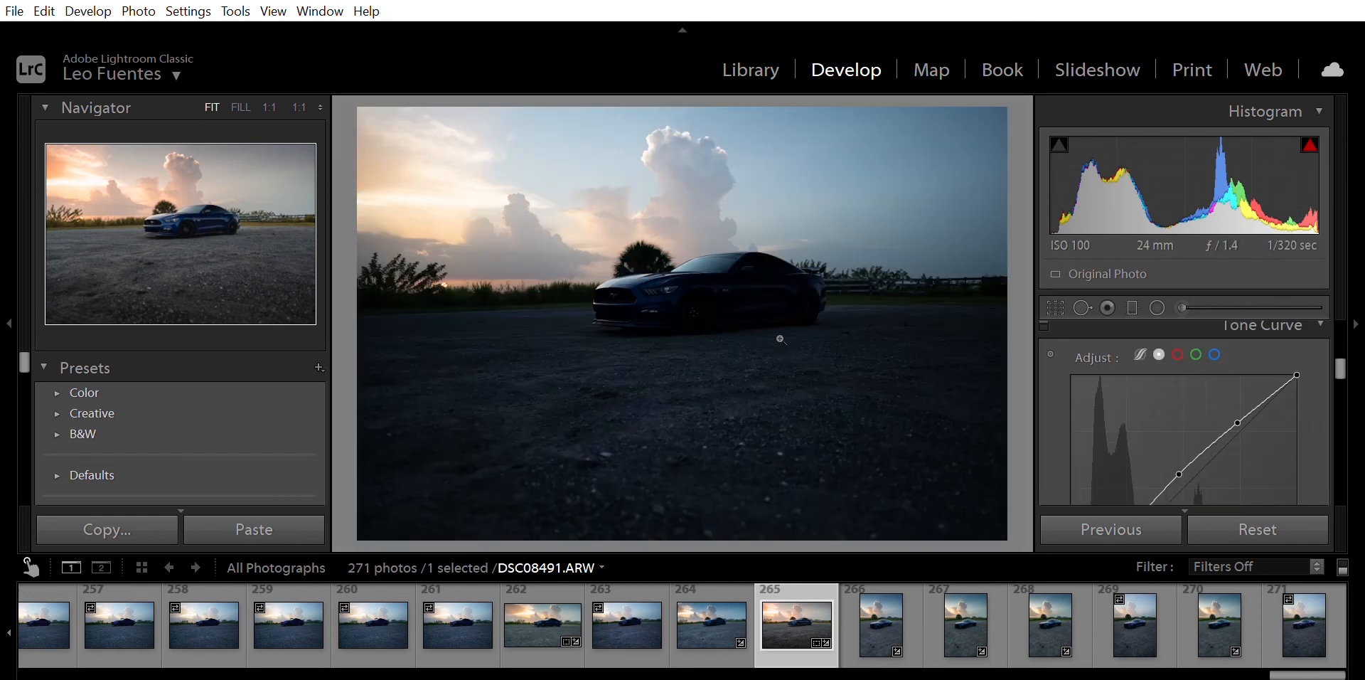
key("backslash")
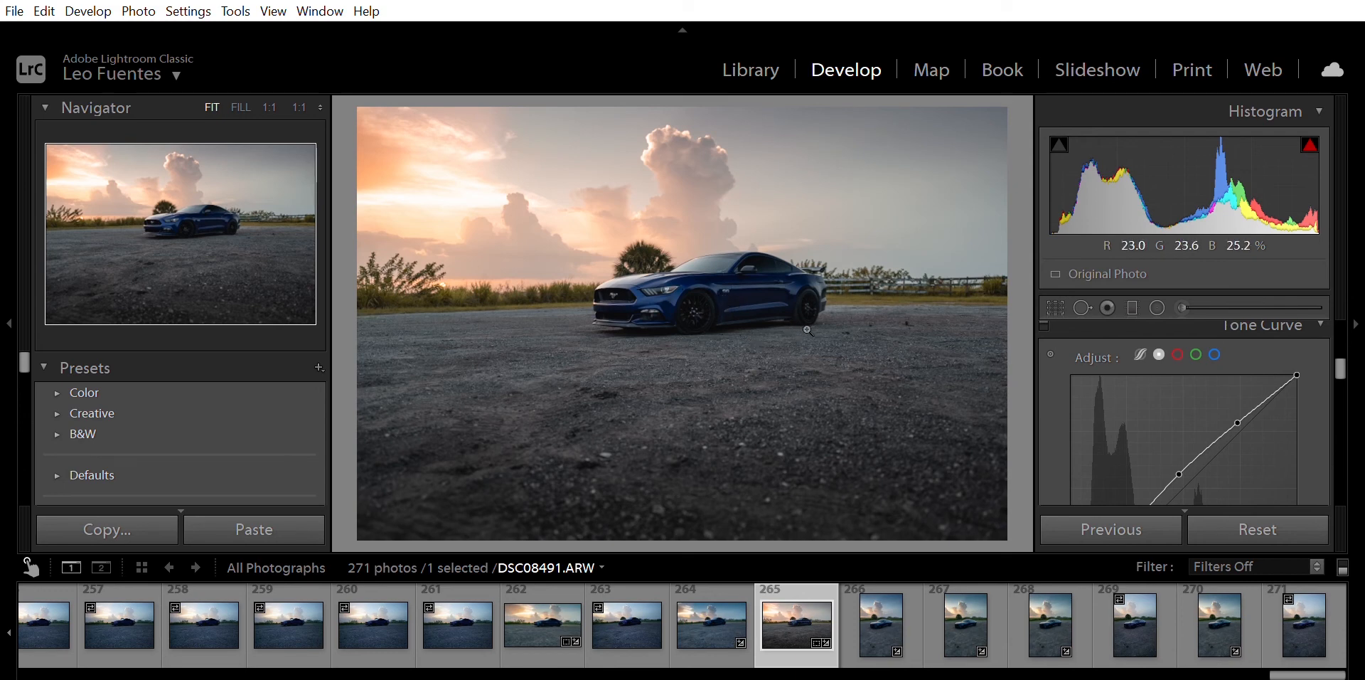
Add a graduated filter with Exposure 1.00 running diagonally from the photo's upper-right sky, rotate it to a shallower angle, and set its Temp to −30
left_click(1135, 307)
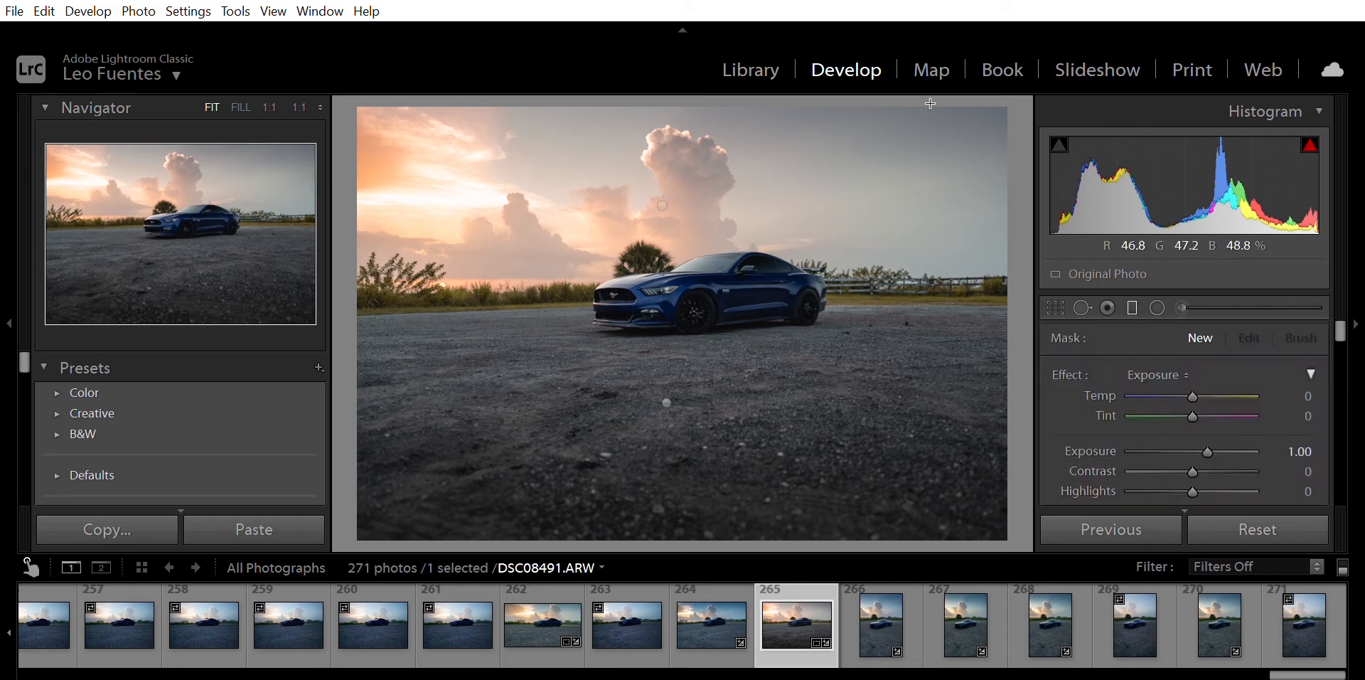
left_click_drag(953, 109, 744, 317)
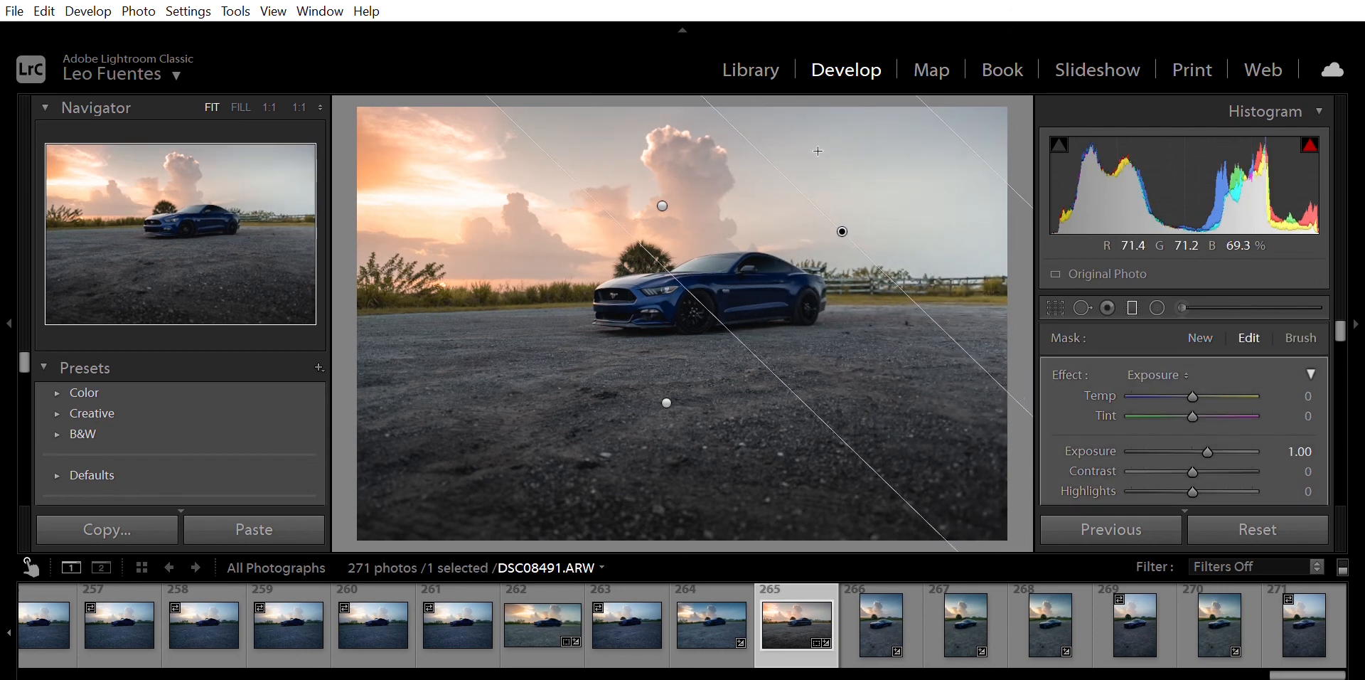
left_click_drag(789, 158, 683, 157)
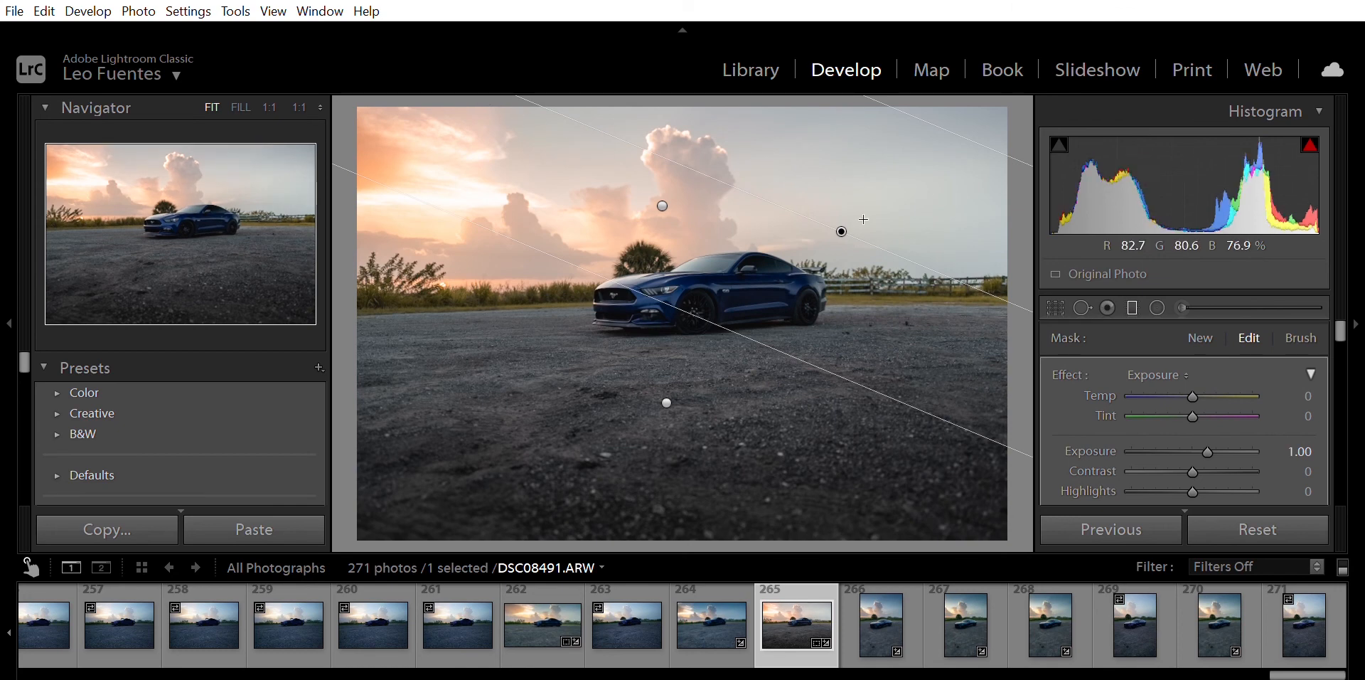
left_click(1173, 396)
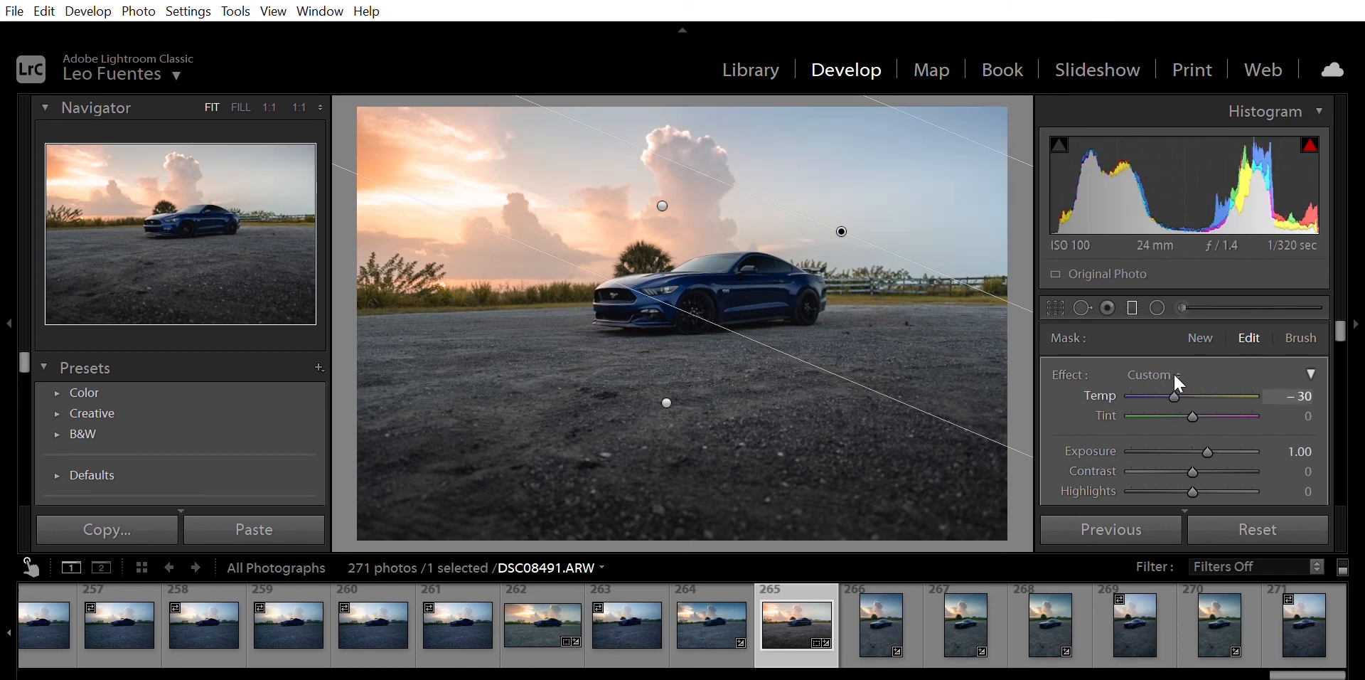
Reset the diagonal graduated filter's Exposure to 0.00 and finish editing the filter
double_click(1117, 446)
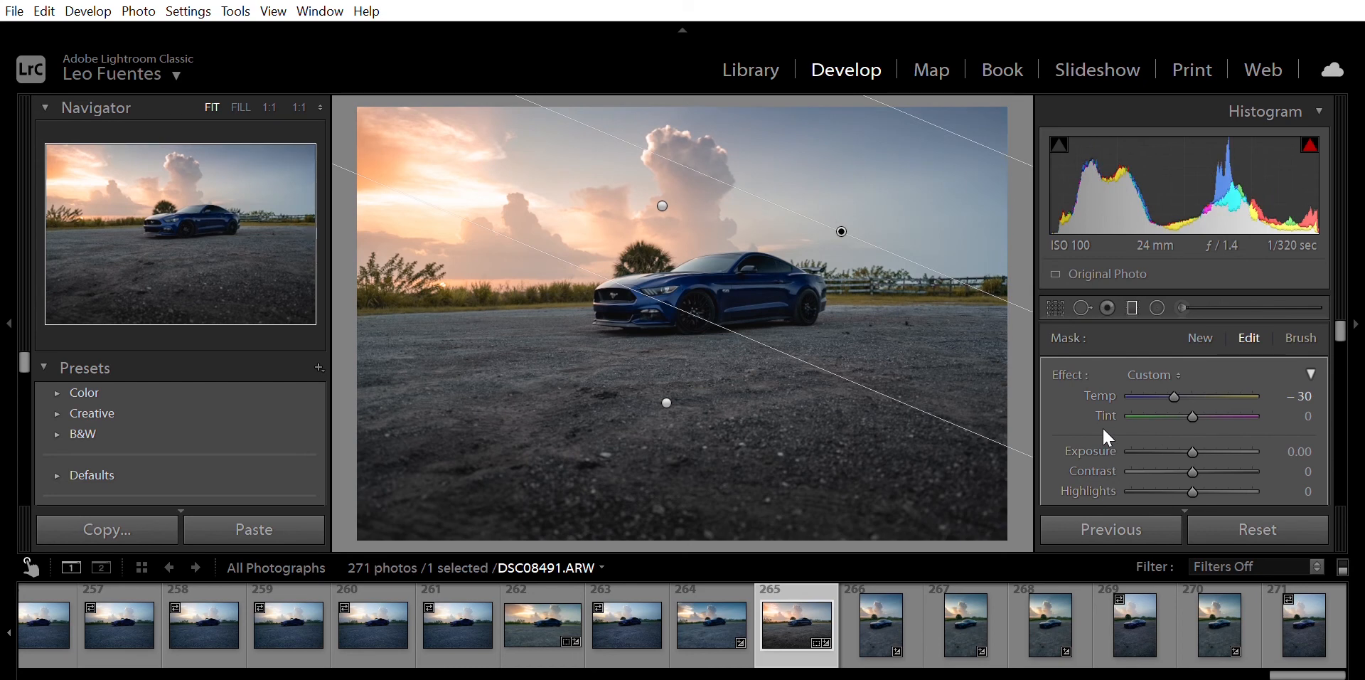
scroll(1207, 473, "down", 3)
scroll(1203, 472, "down", 8)
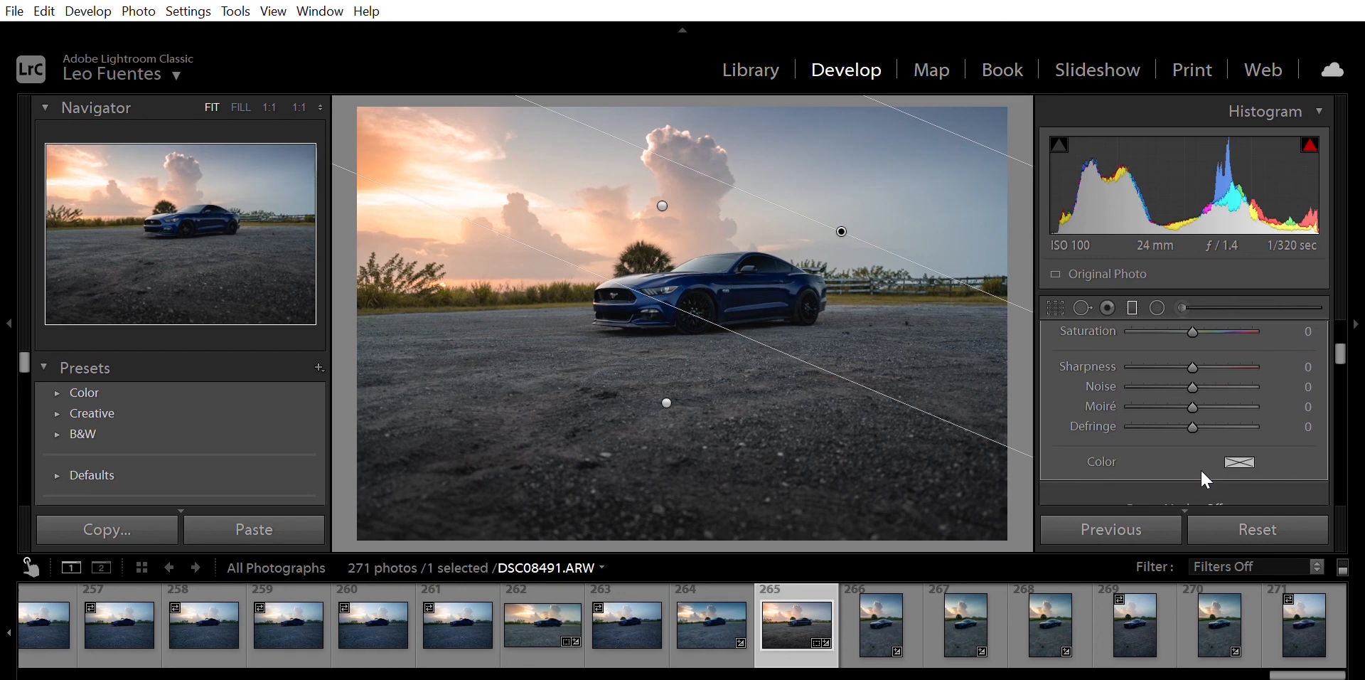
scroll(1157, 450, "down", 5)
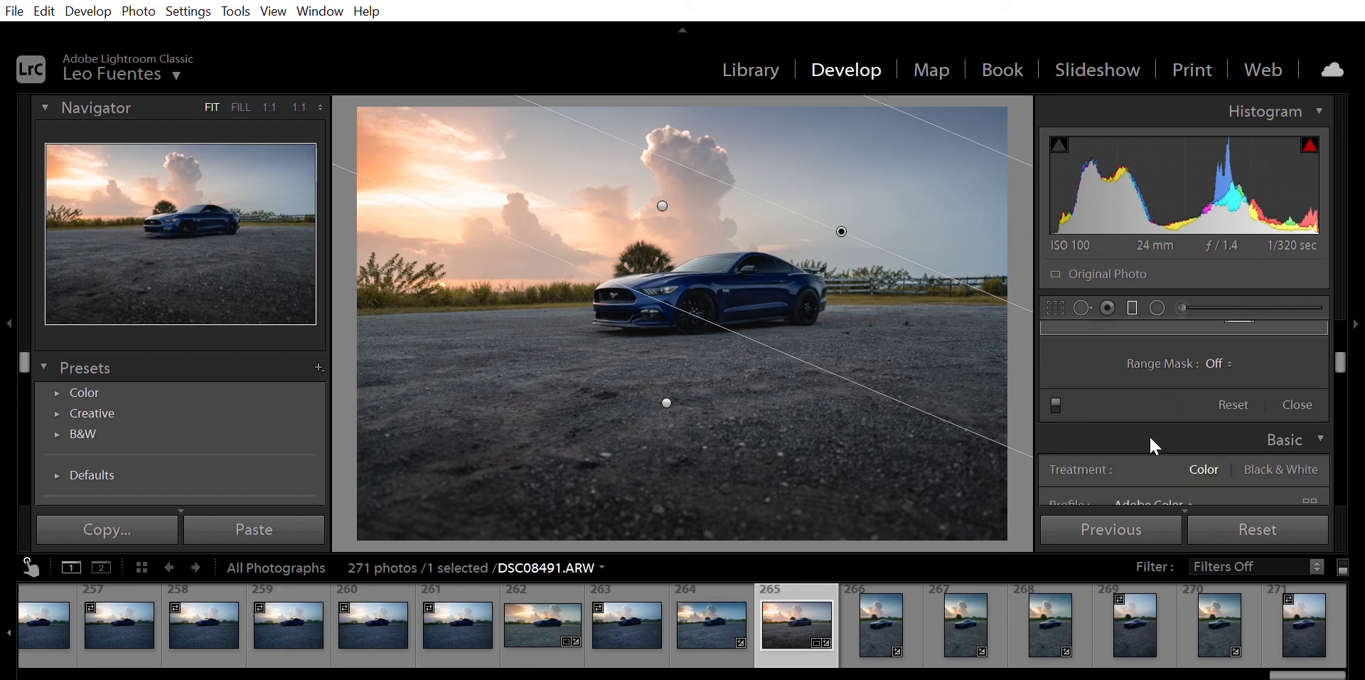
left_click(1291, 389)
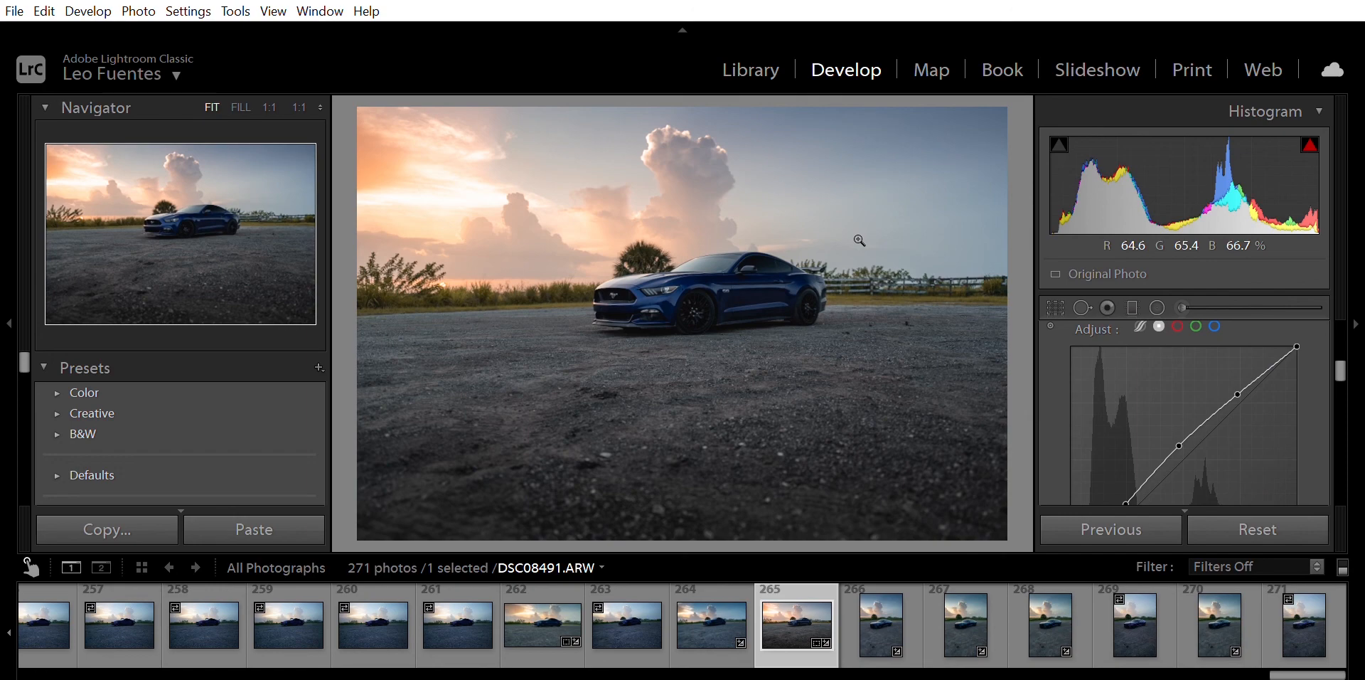
Inspect the Mustang's headlight, front grille and hood at 1:1, and return to the full photo
left_click(648, 290)
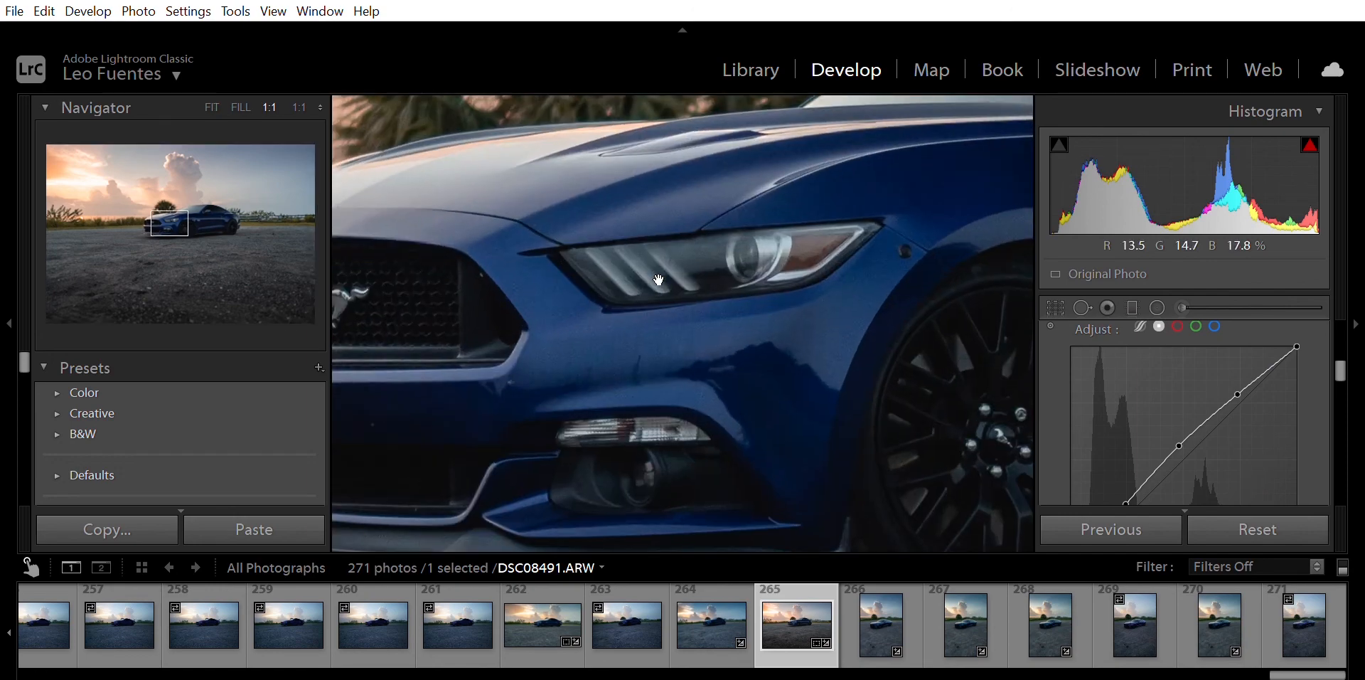
left_click_drag(660, 281, 950, 223)
left_click_drag(680, 222, 593, 292)
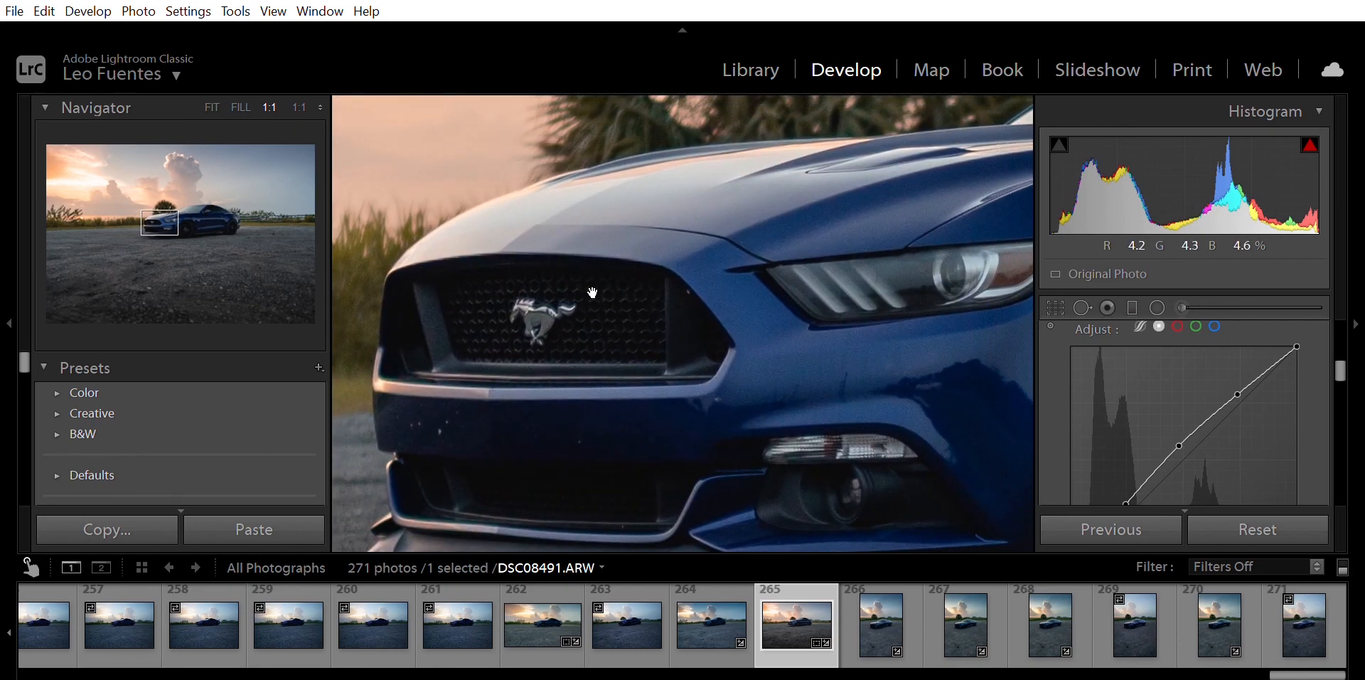
left_click(861, 264)
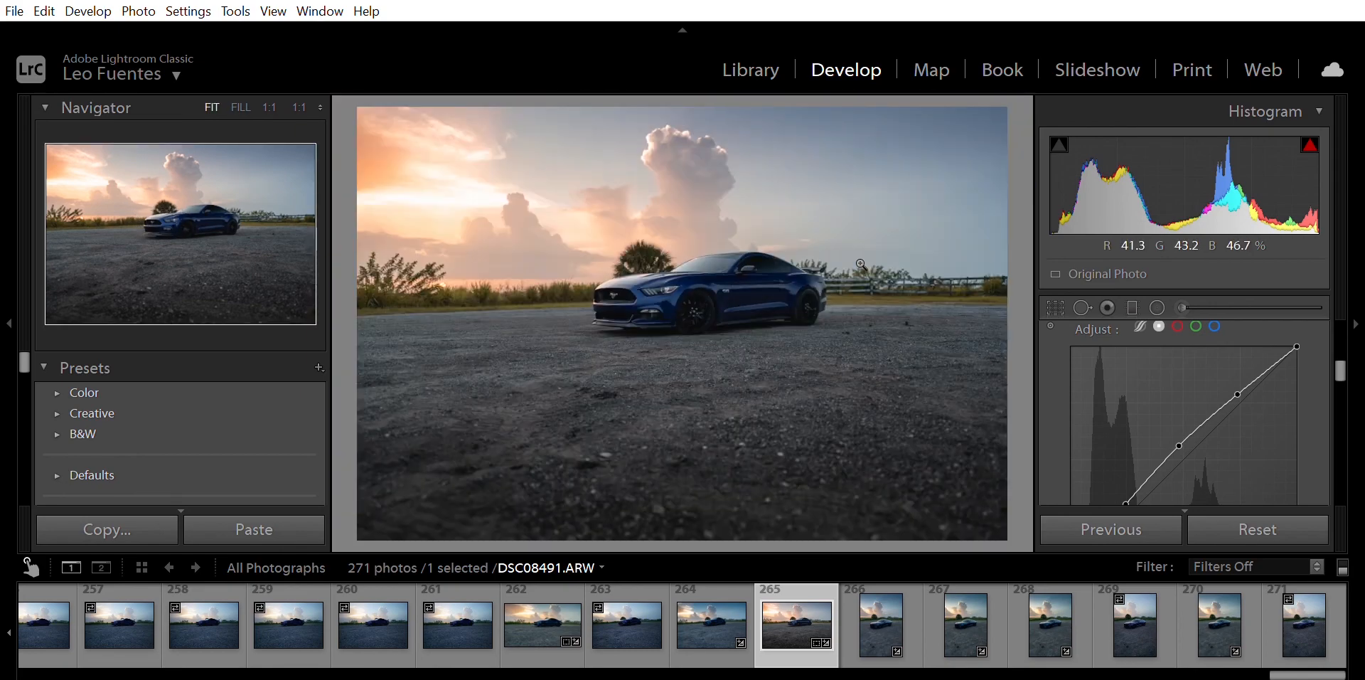